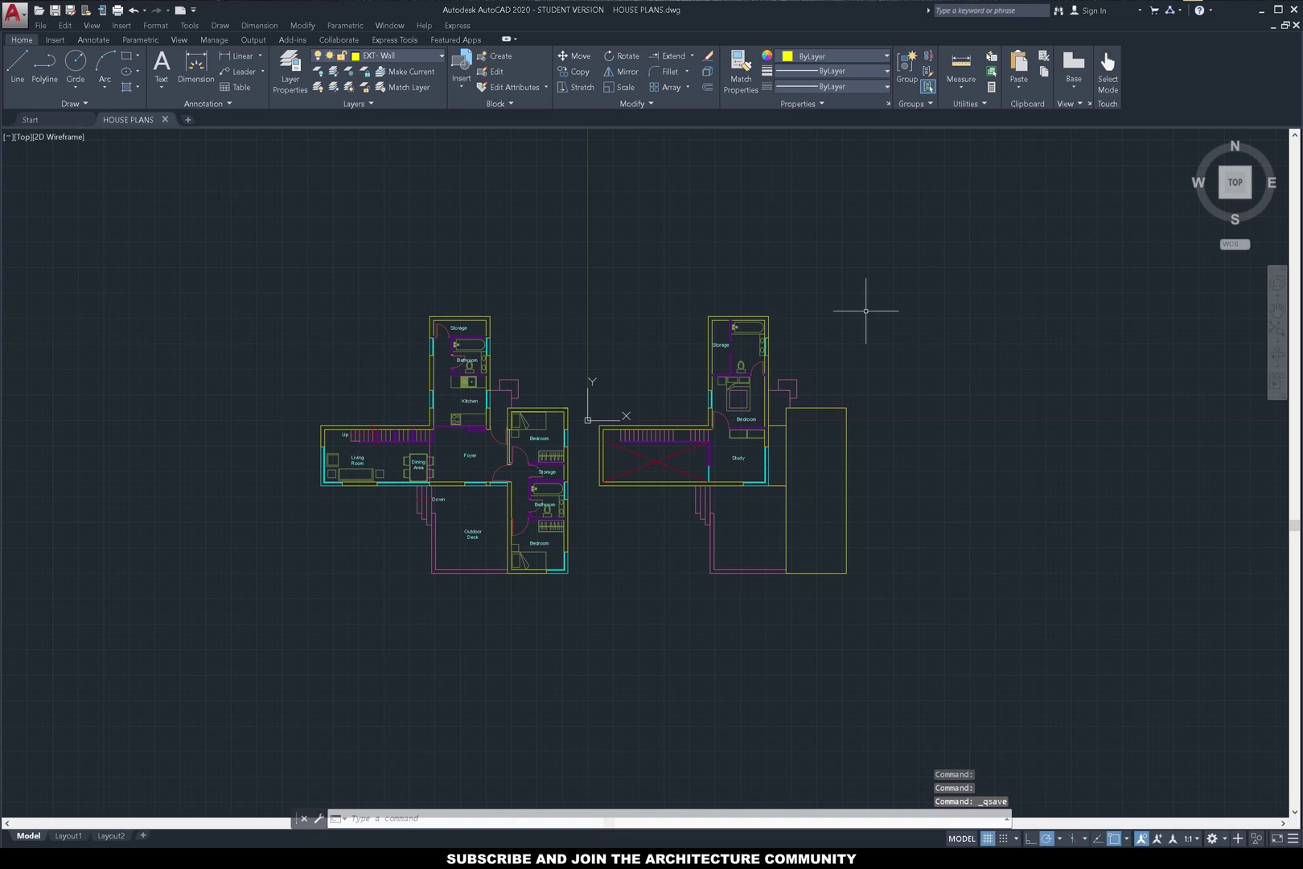
Check the drawing units settings, including the insertion scale, without changing them.
text(units)
key(Return)
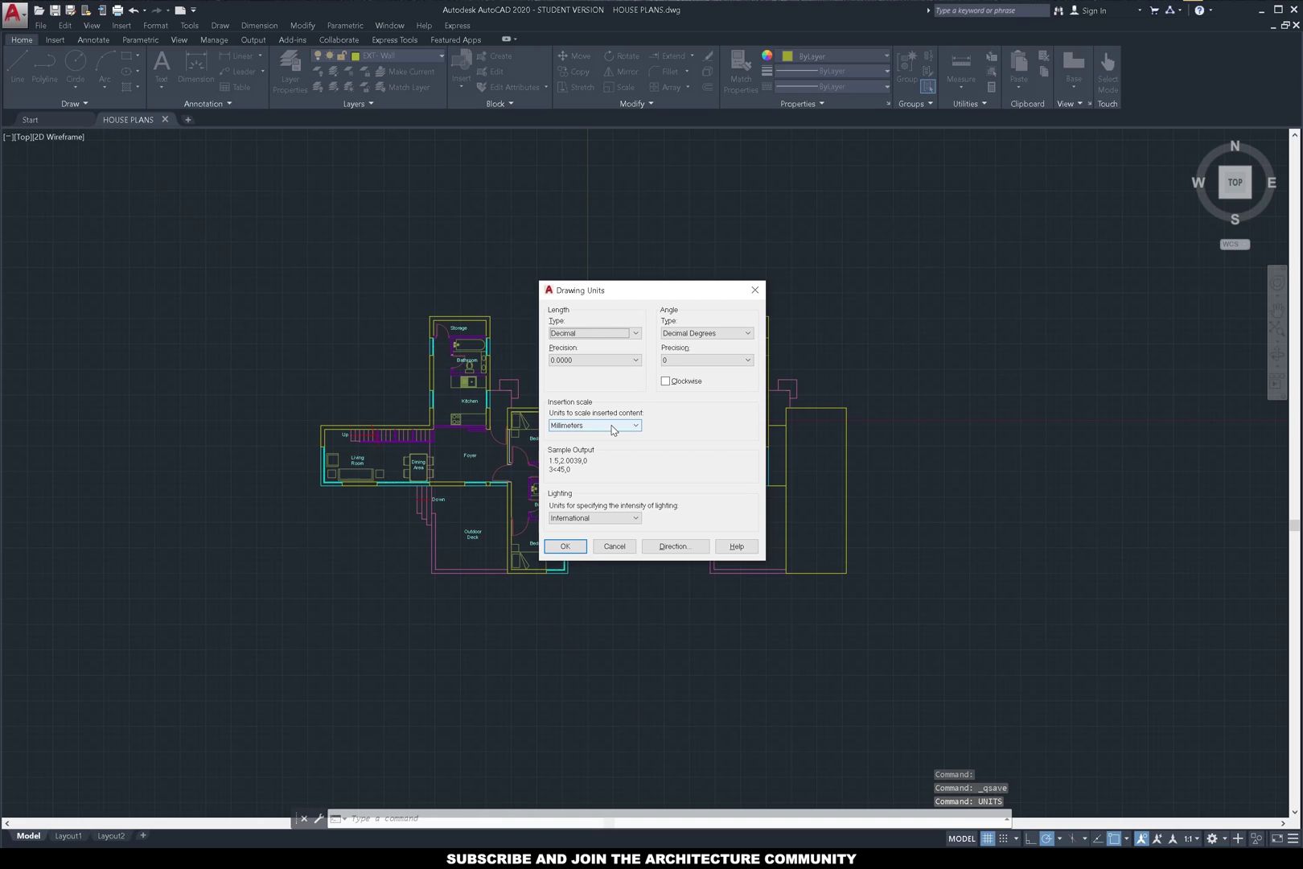
click(615, 547)
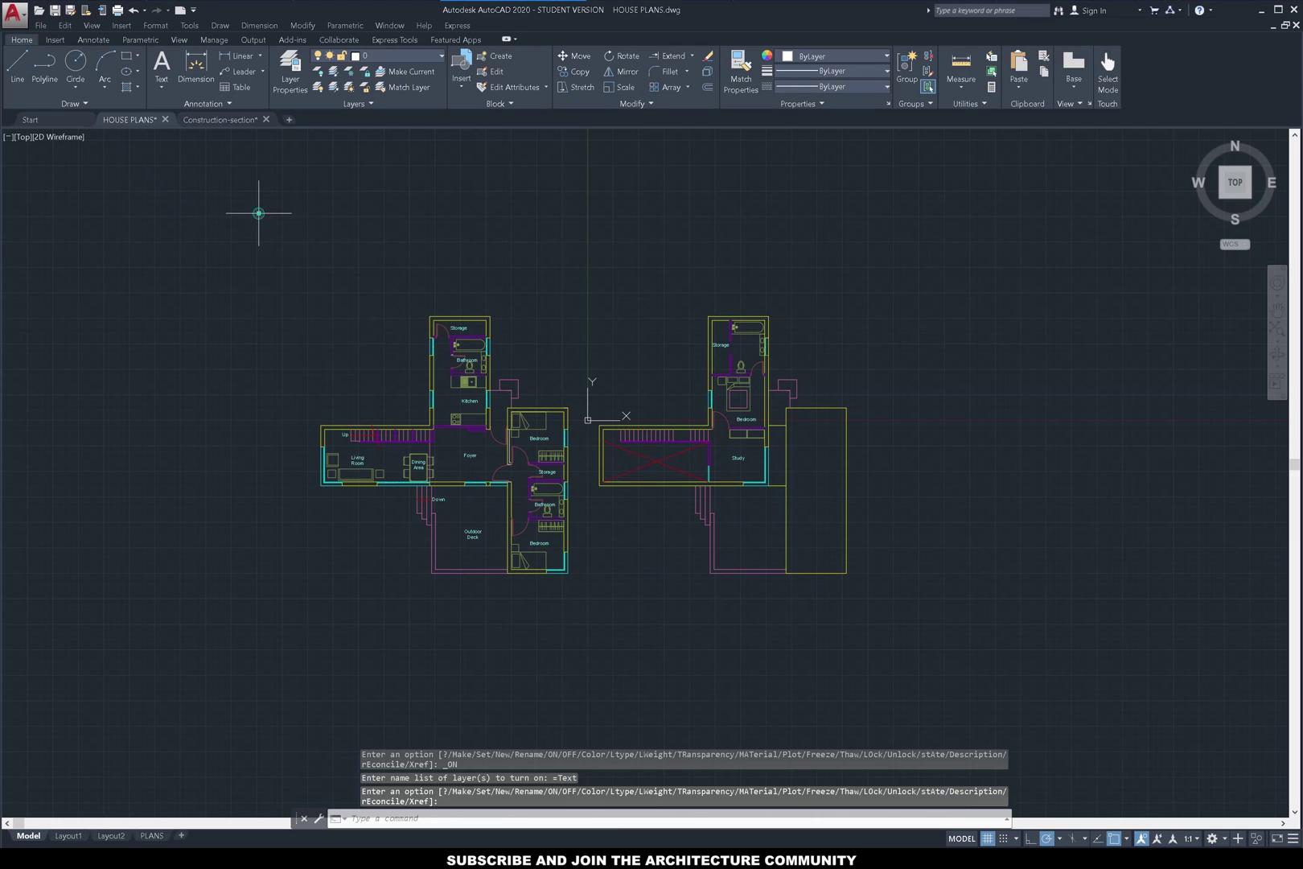
Delete duplicate objects across both floor plans with Overkill, with color no longer ignored in the comparison.
click(257, 211)
click(903, 632)
text(ov)
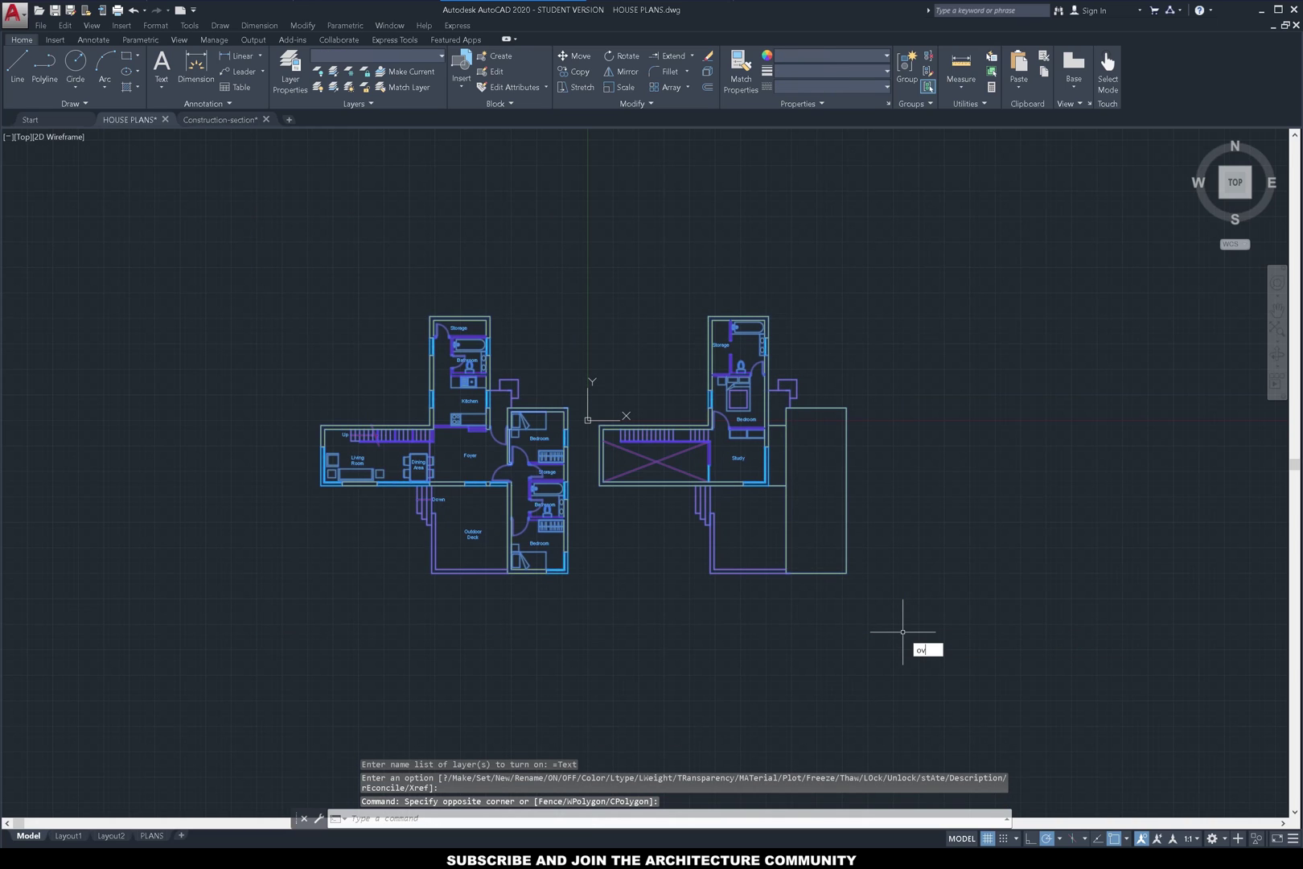
text(erkill)
key(Return)
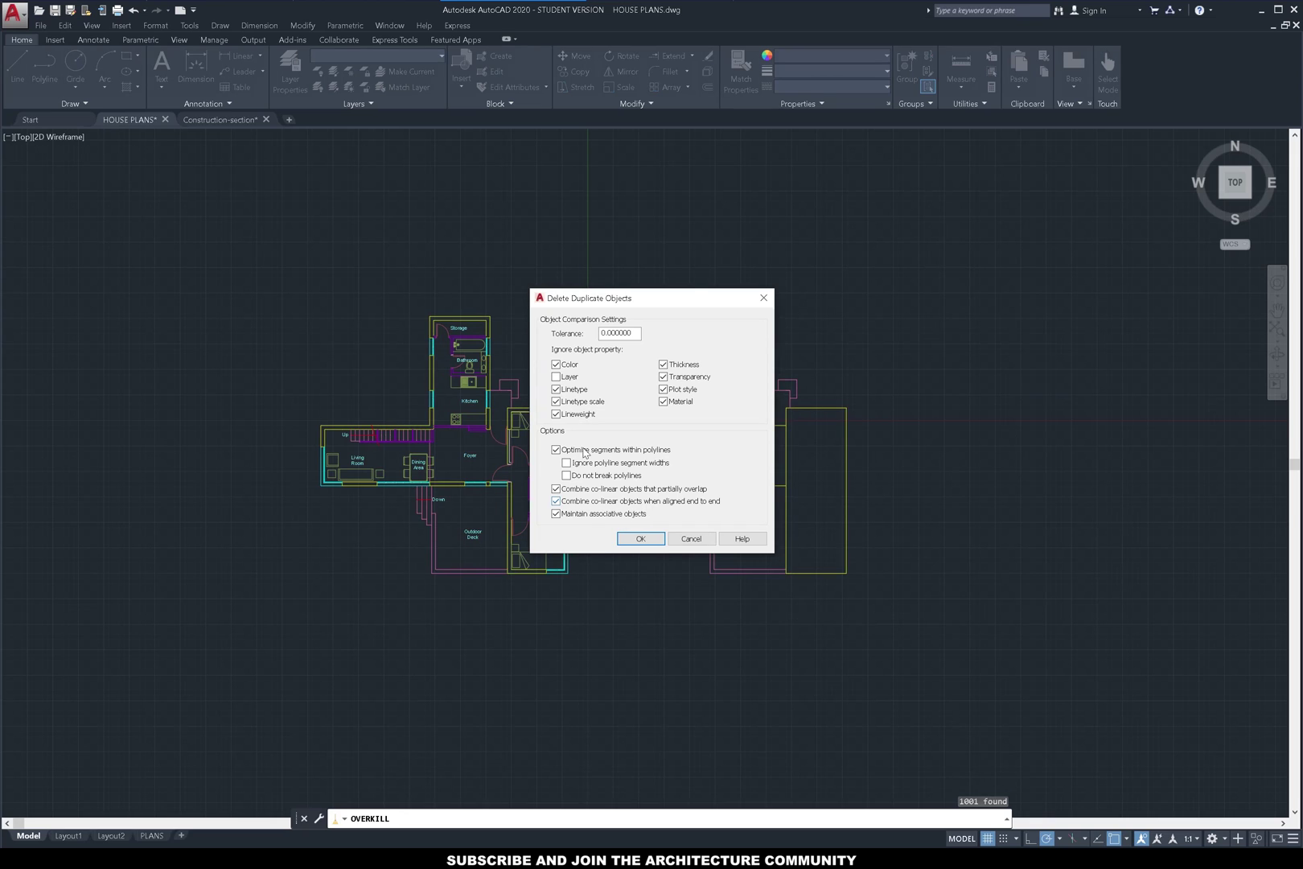
click(555, 363)
click(632, 540)
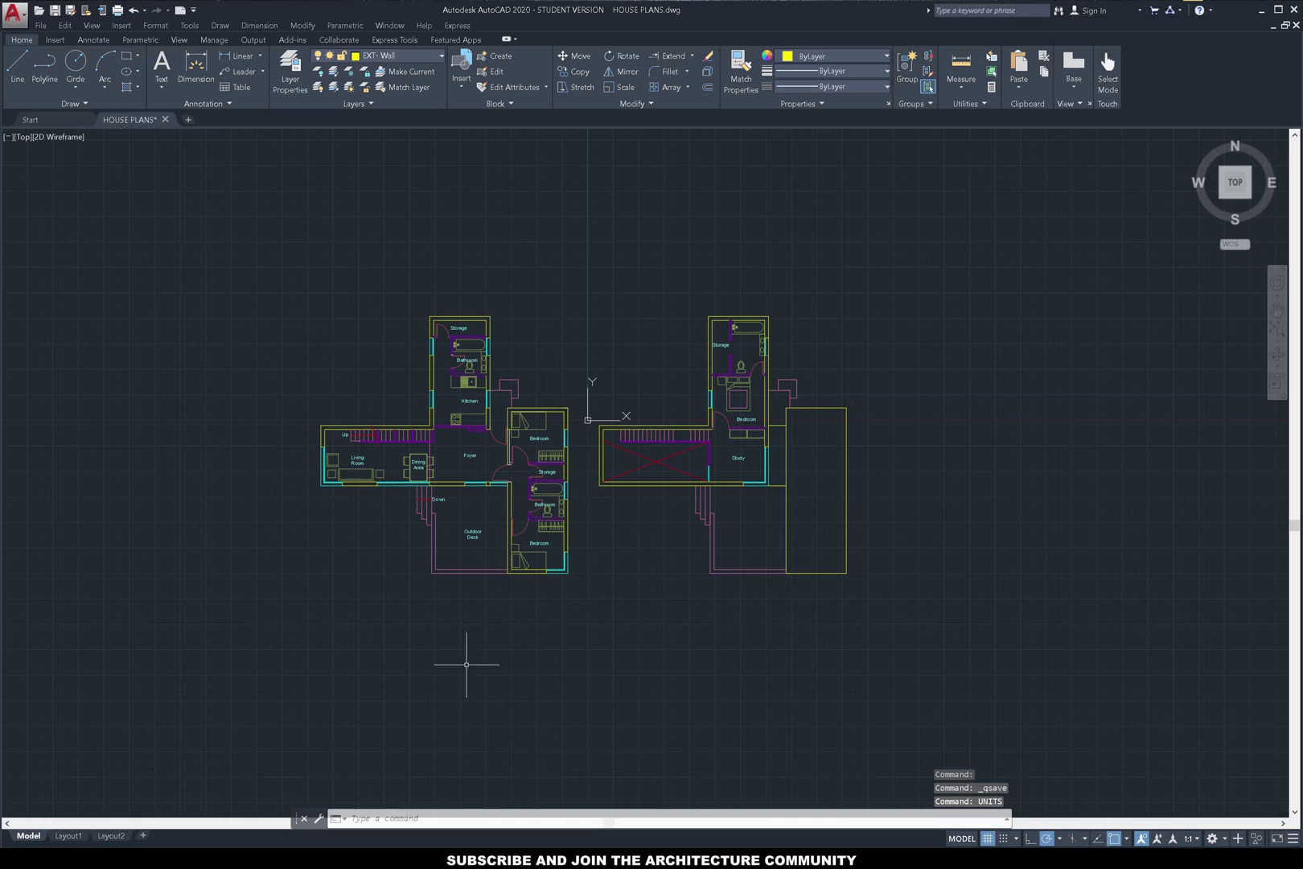
Create a new layout, rename it PLANS and open it.
click(143, 835)
right_click(153, 837)
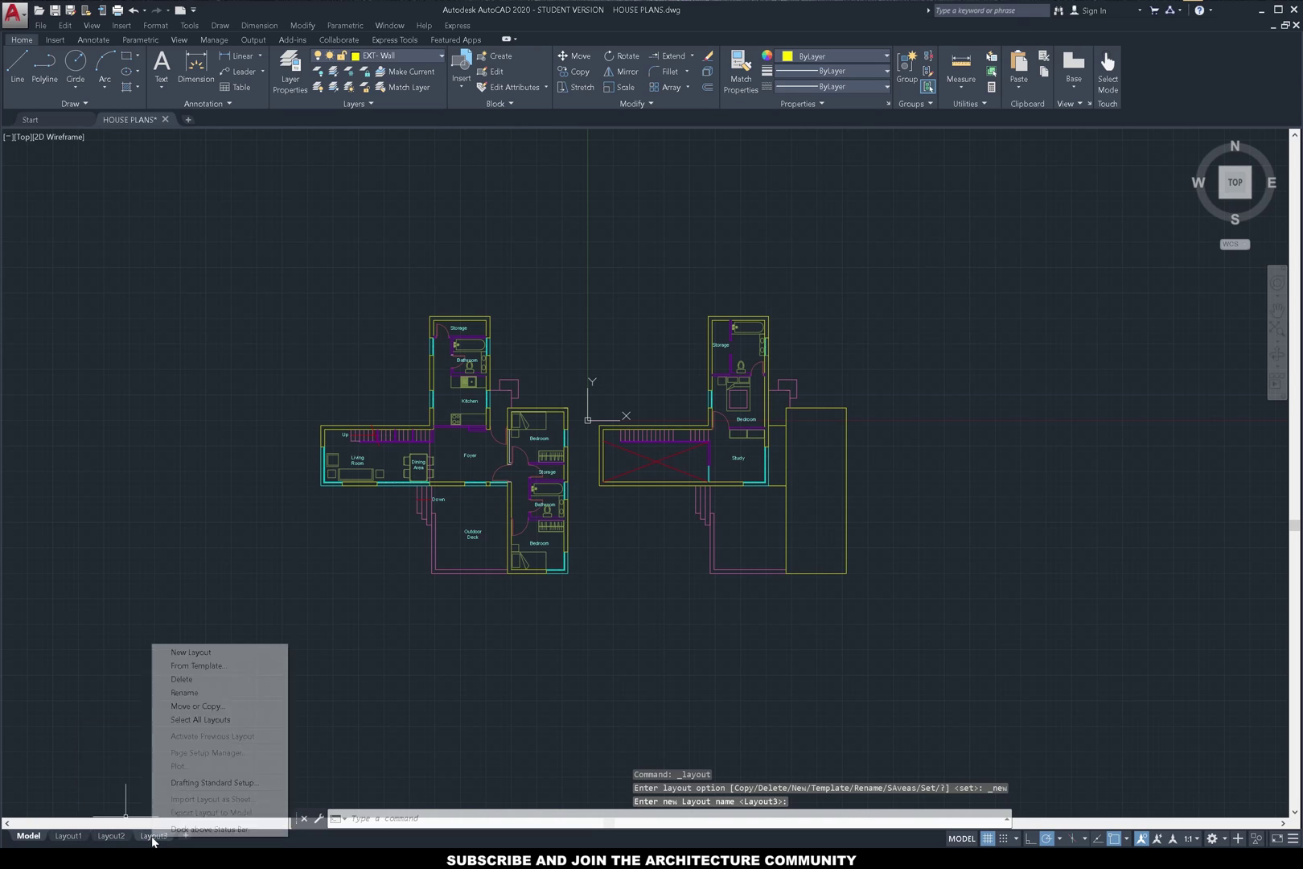
click(183, 693)
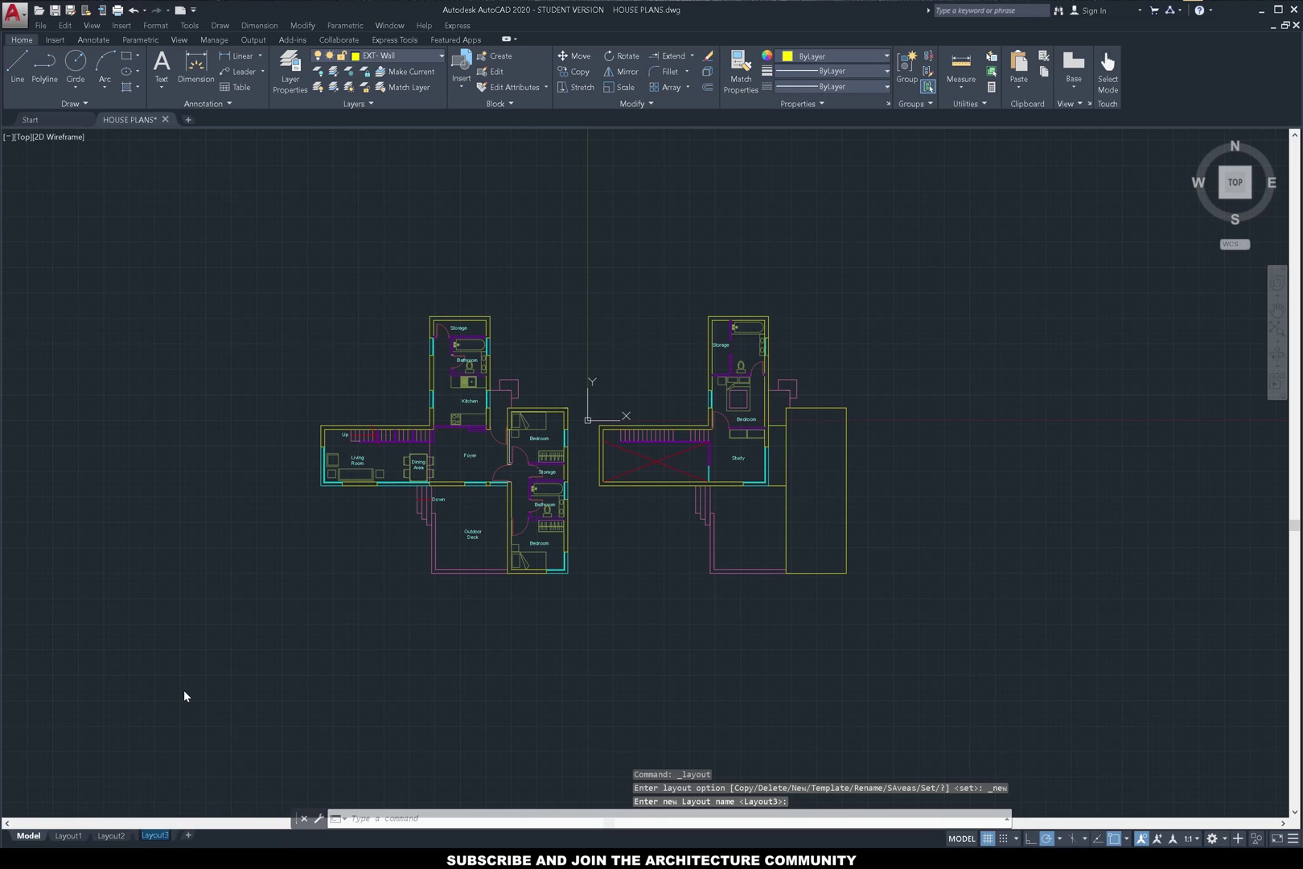
text(PLANS)
key(Return)
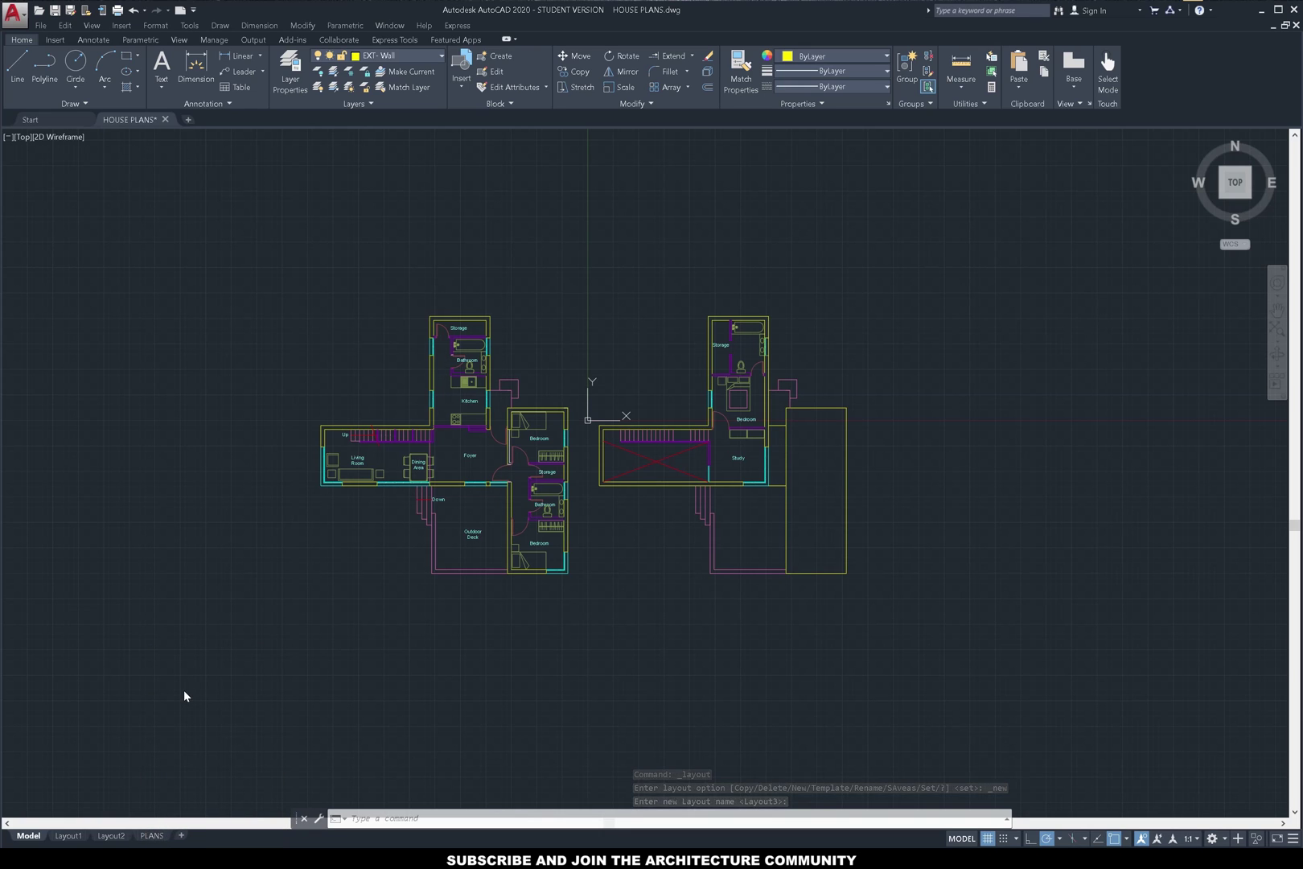
click(152, 836)
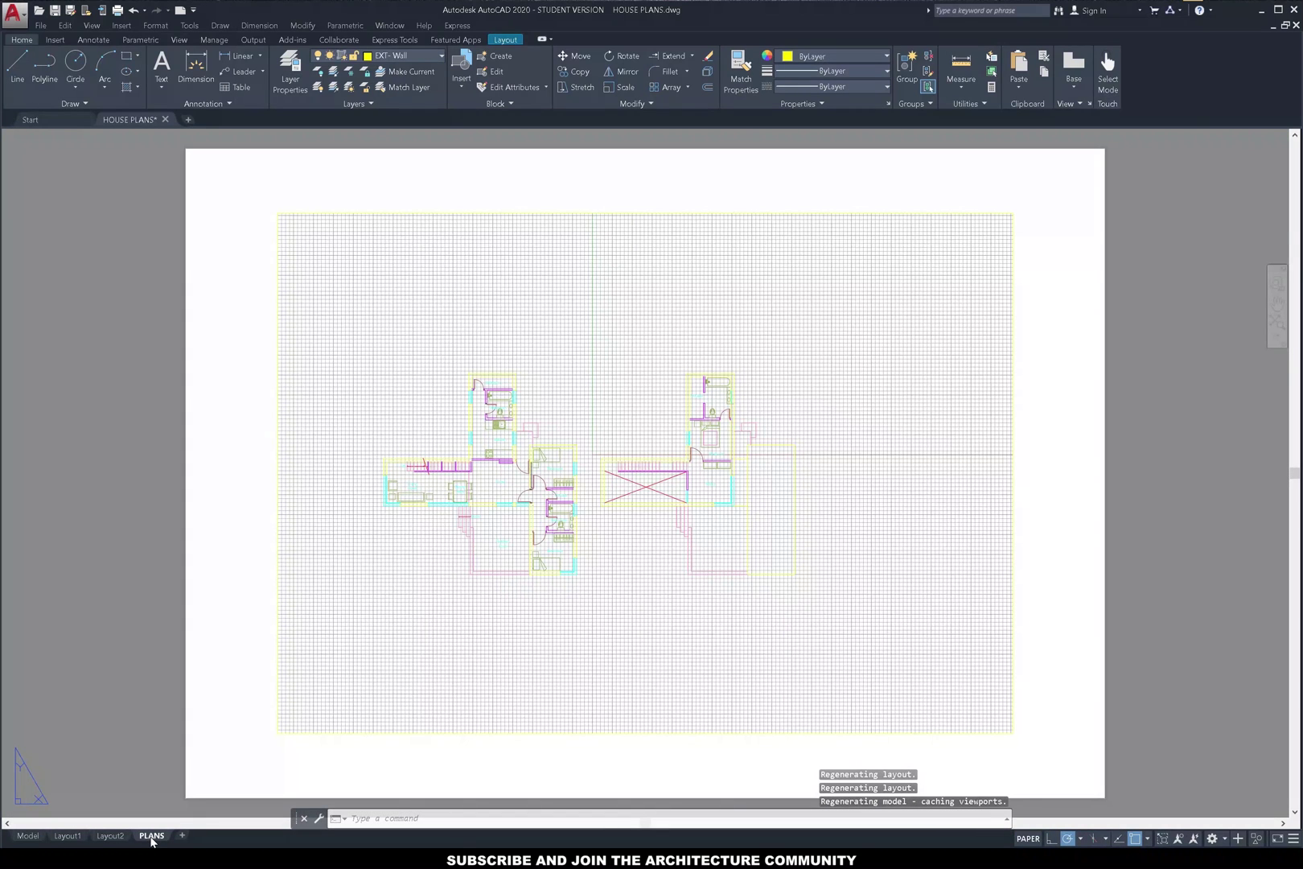
Delete the default viewport from the PLANS layout.
click(308, 733)
click(307, 718)
key(Delete)
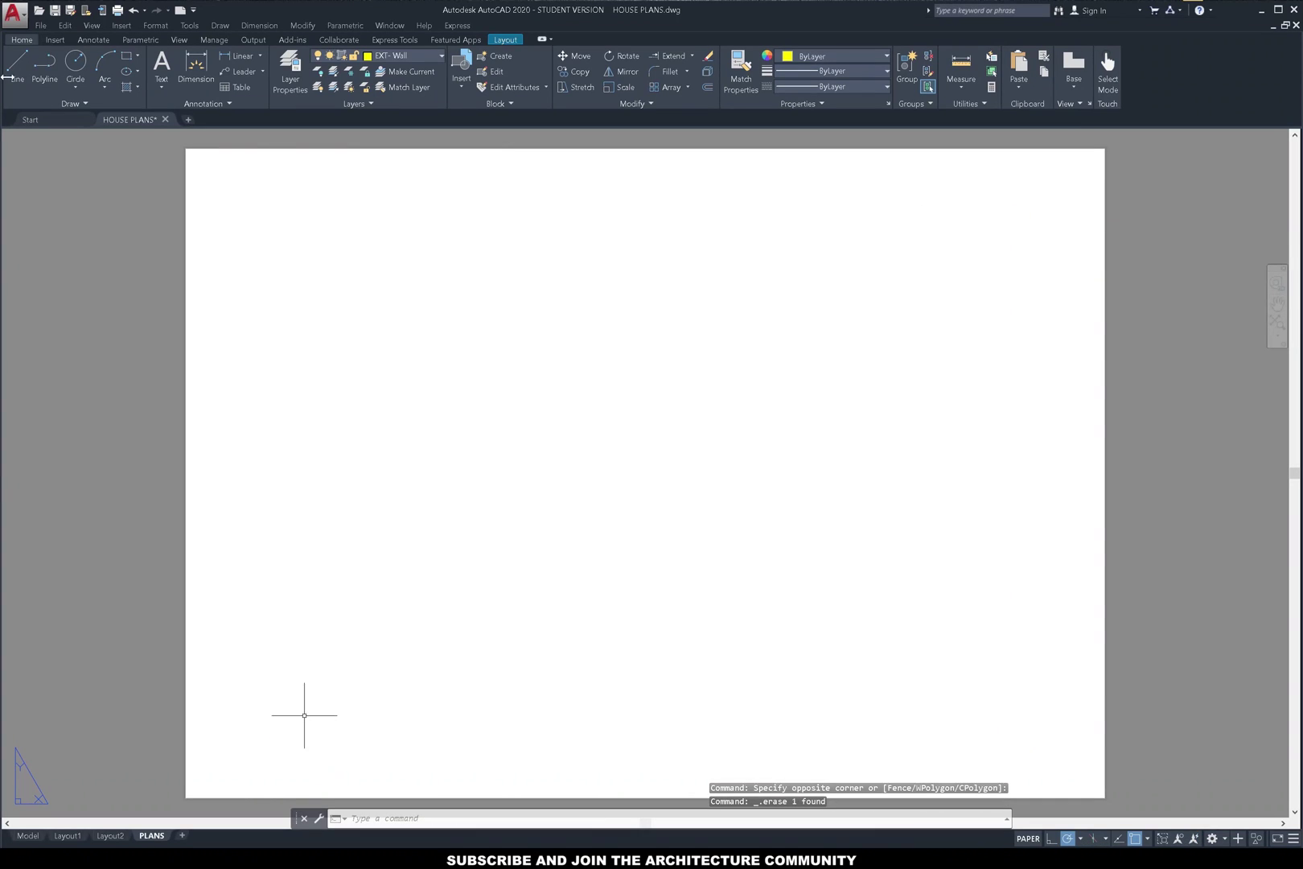
Modify the PLANS page setup to use the DWG To PDF.pc3 plotter and ISO full bleed A3 (297.00 x 420.00 MM) paper.
click(10, 17)
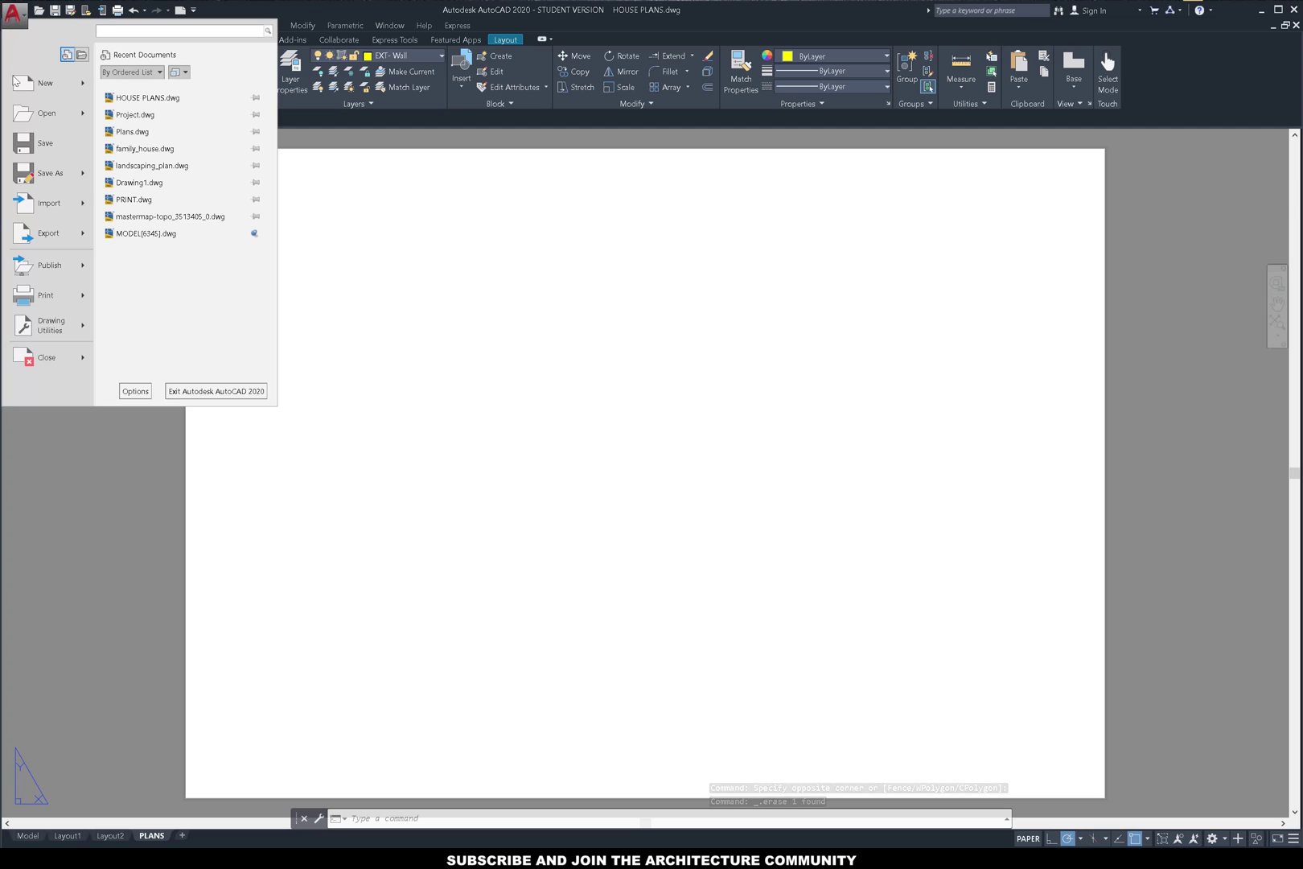
mouse_move(84, 302)
click(153, 265)
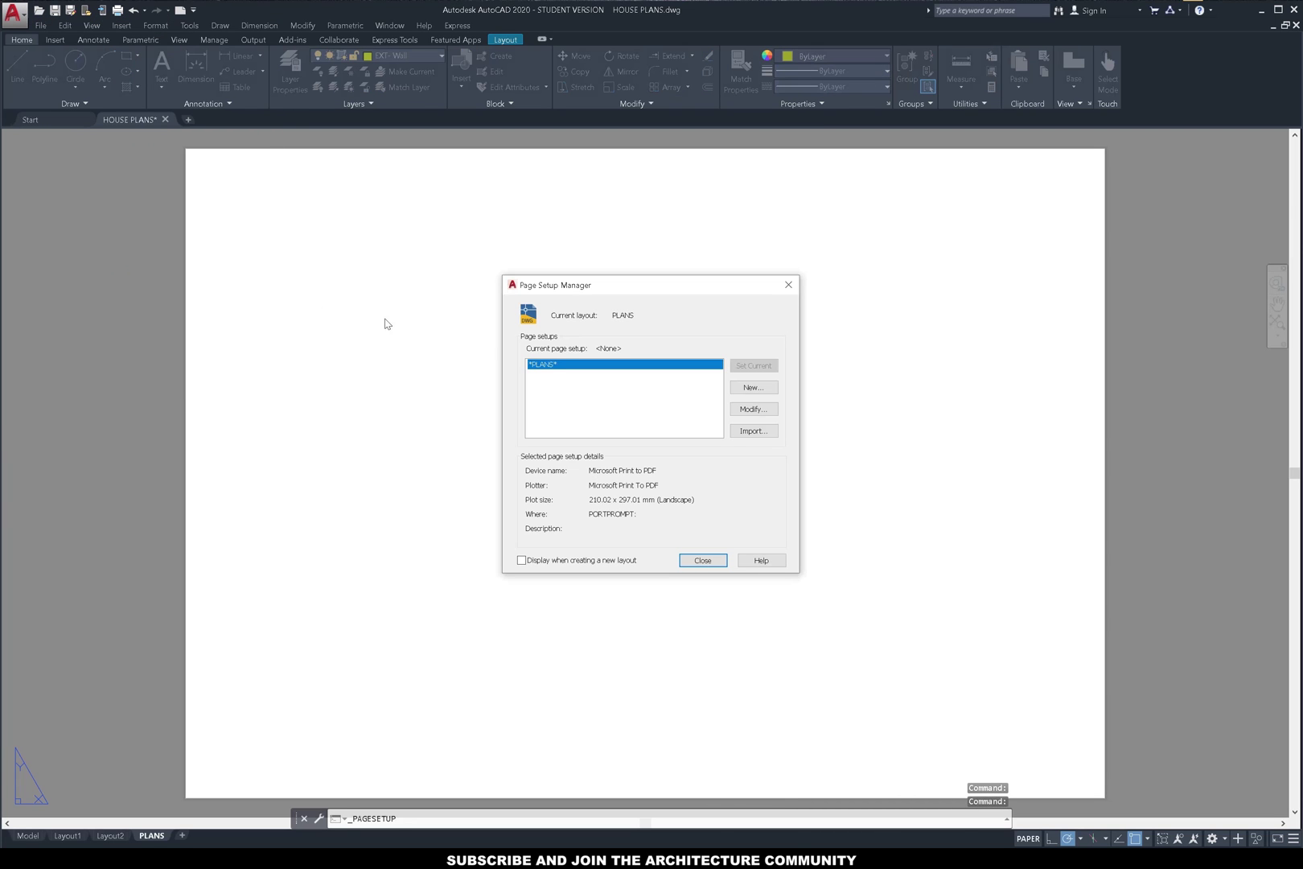
click(742, 409)
click(554, 339)
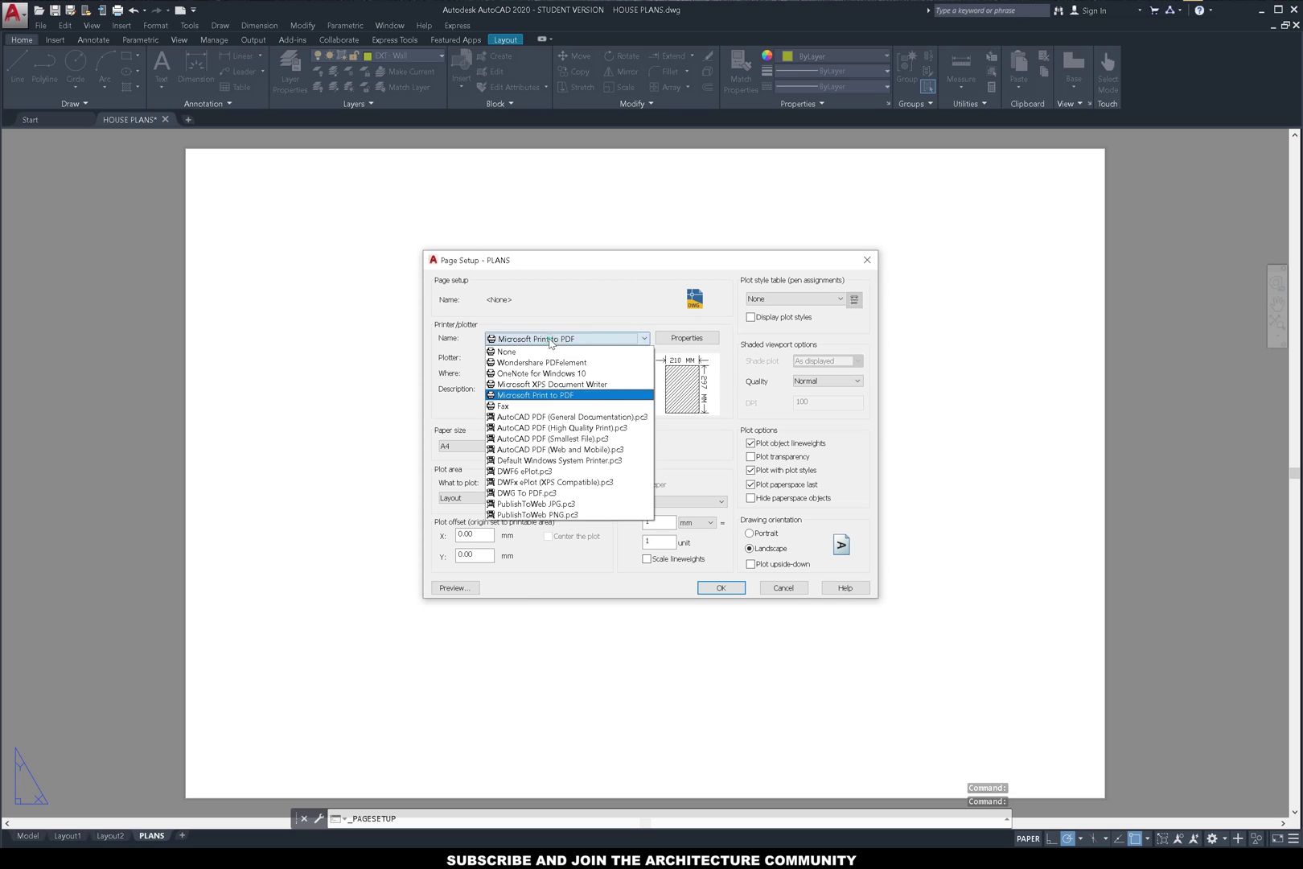
click(535, 492)
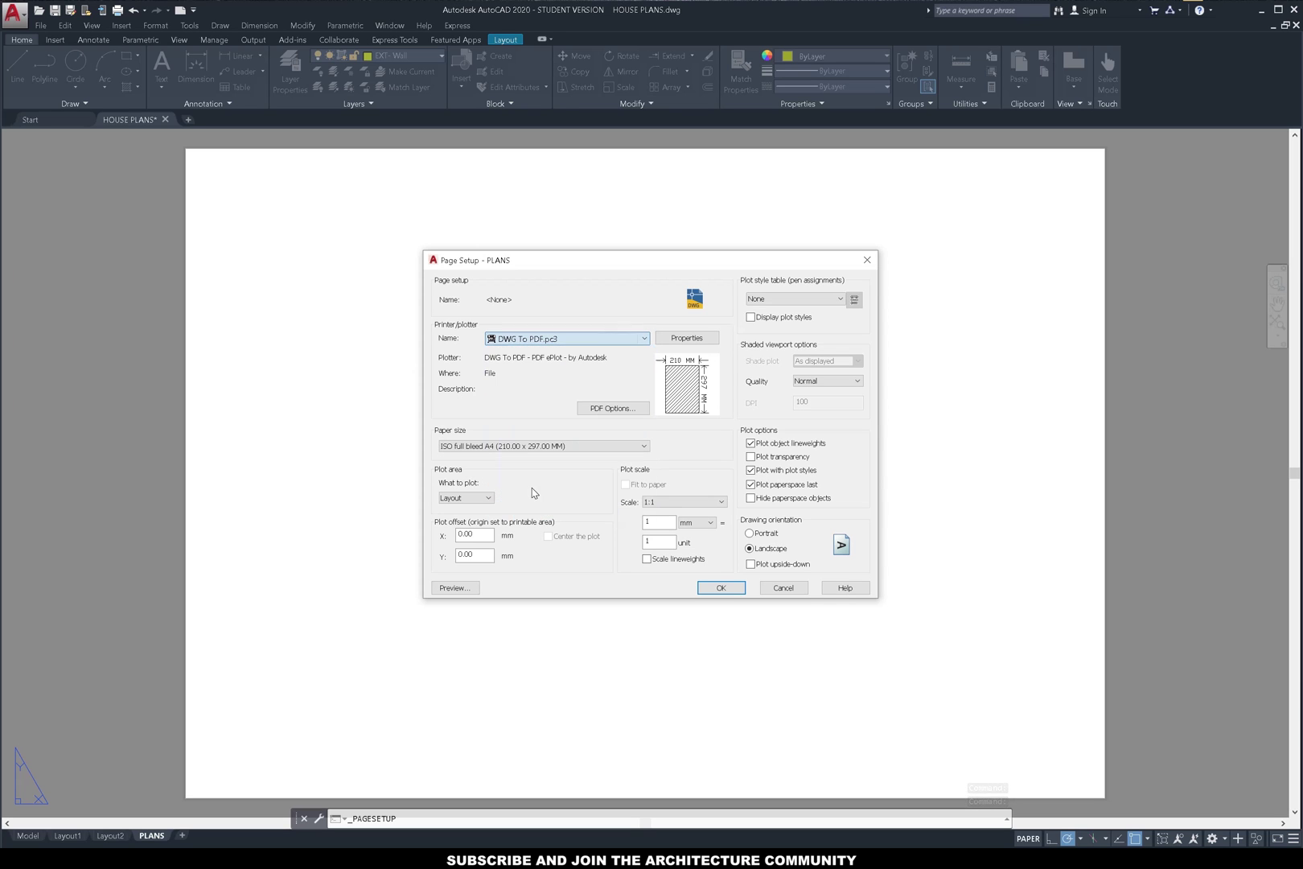
click(521, 451)
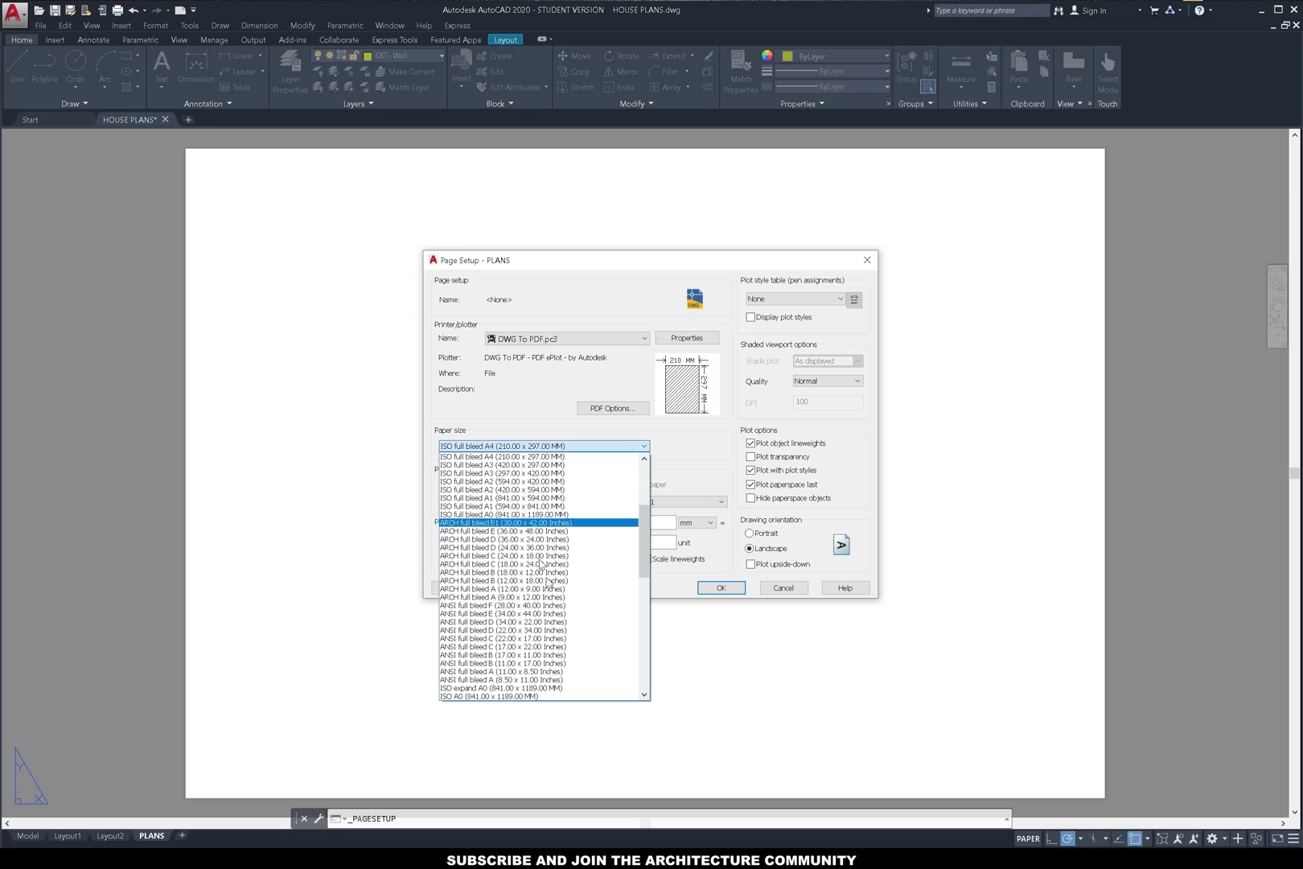
scroll(550, 603, up, 3)
scroll(549, 602, up, 3)
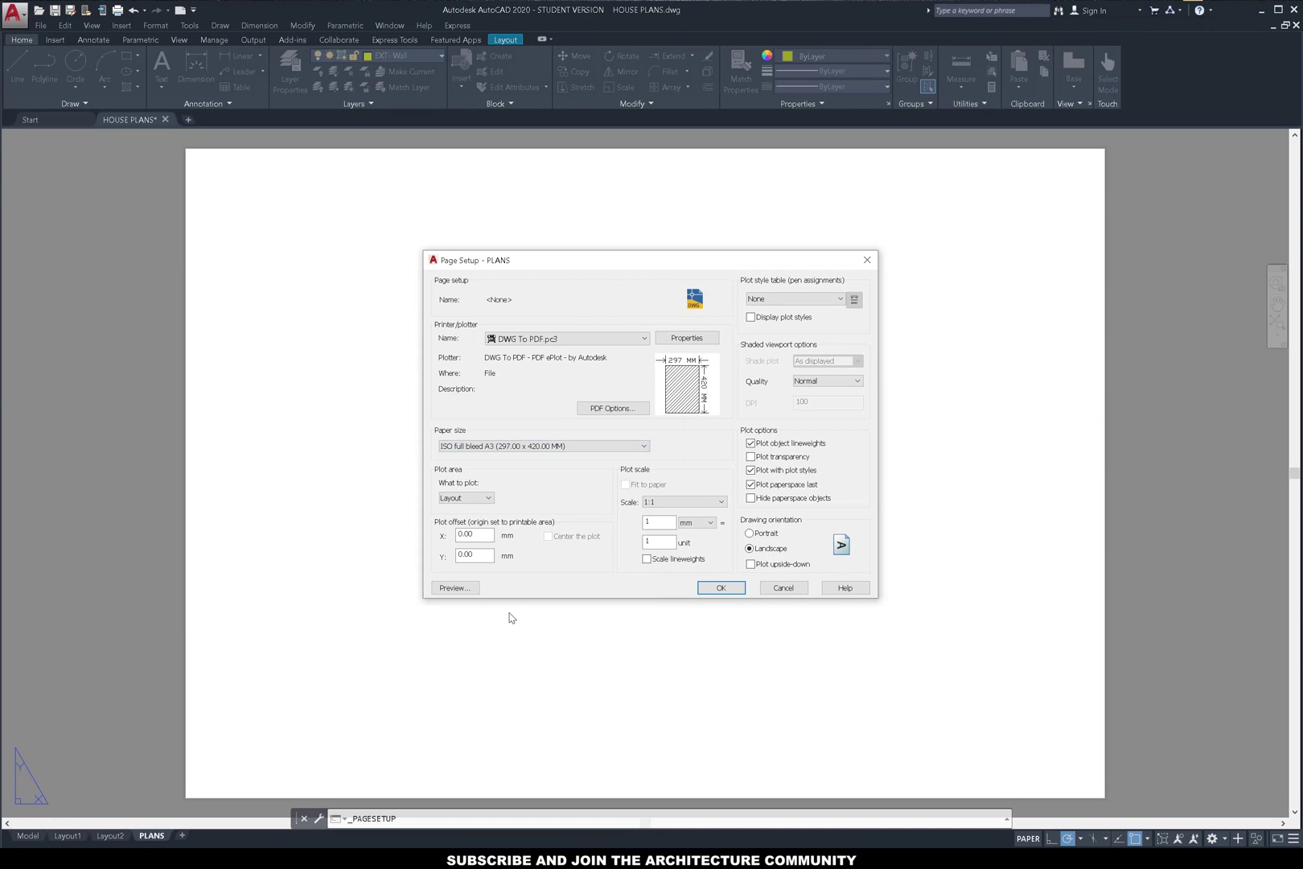
double_click(656, 521)
text(10)
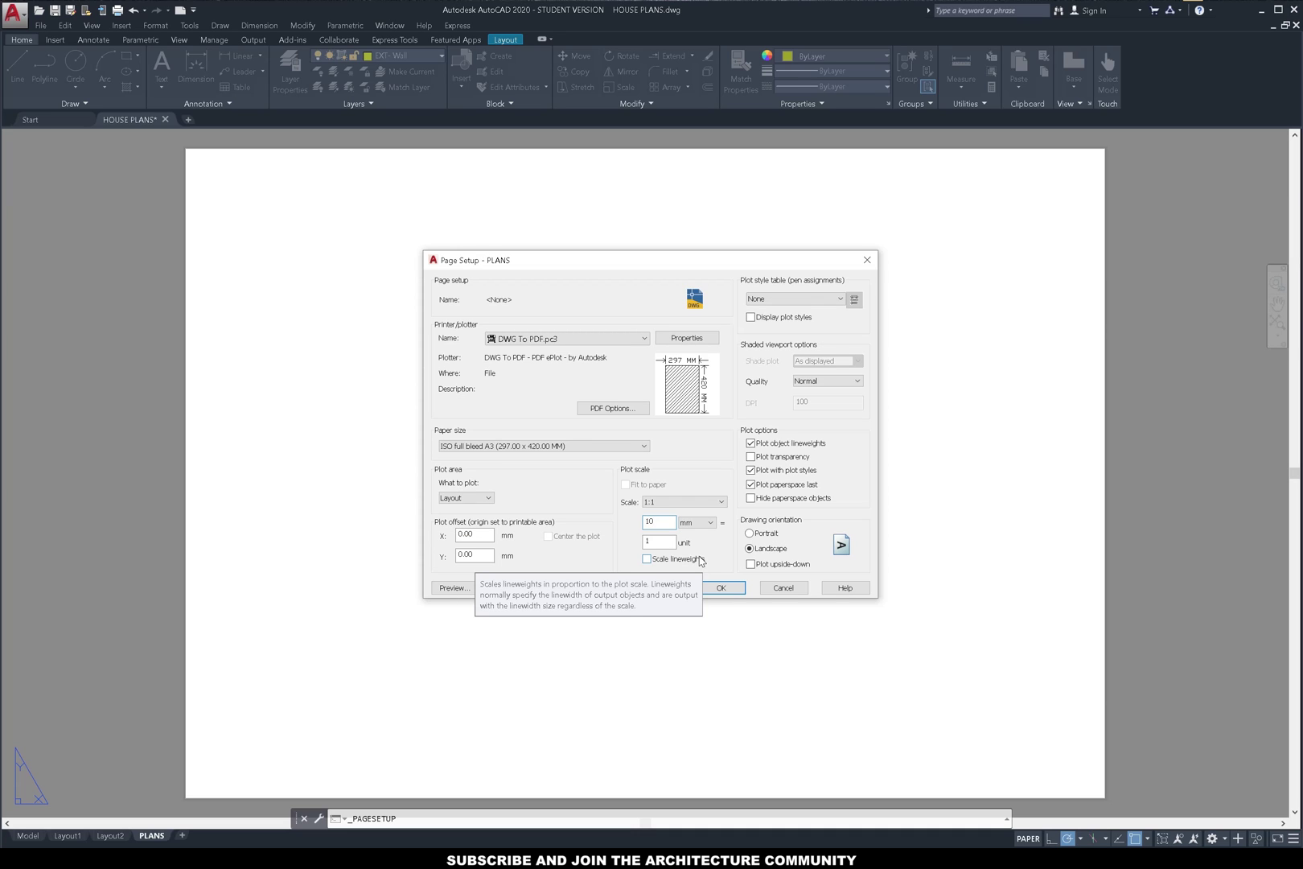
text(00)
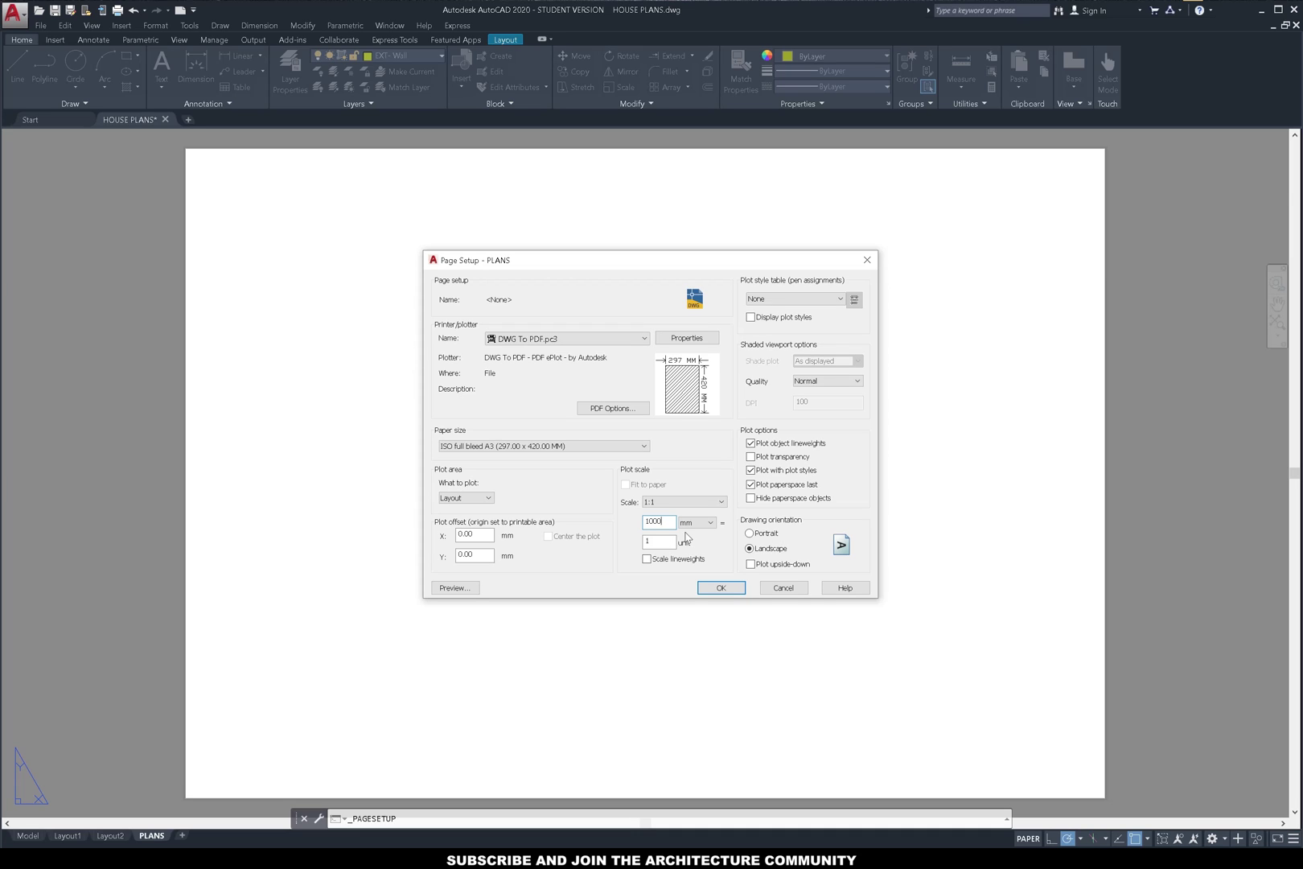
key(shift+Home)
text(1)
Assign the monochrome.ctb plot style table in the page setup and enable the display of plot styles.
click(770, 299)
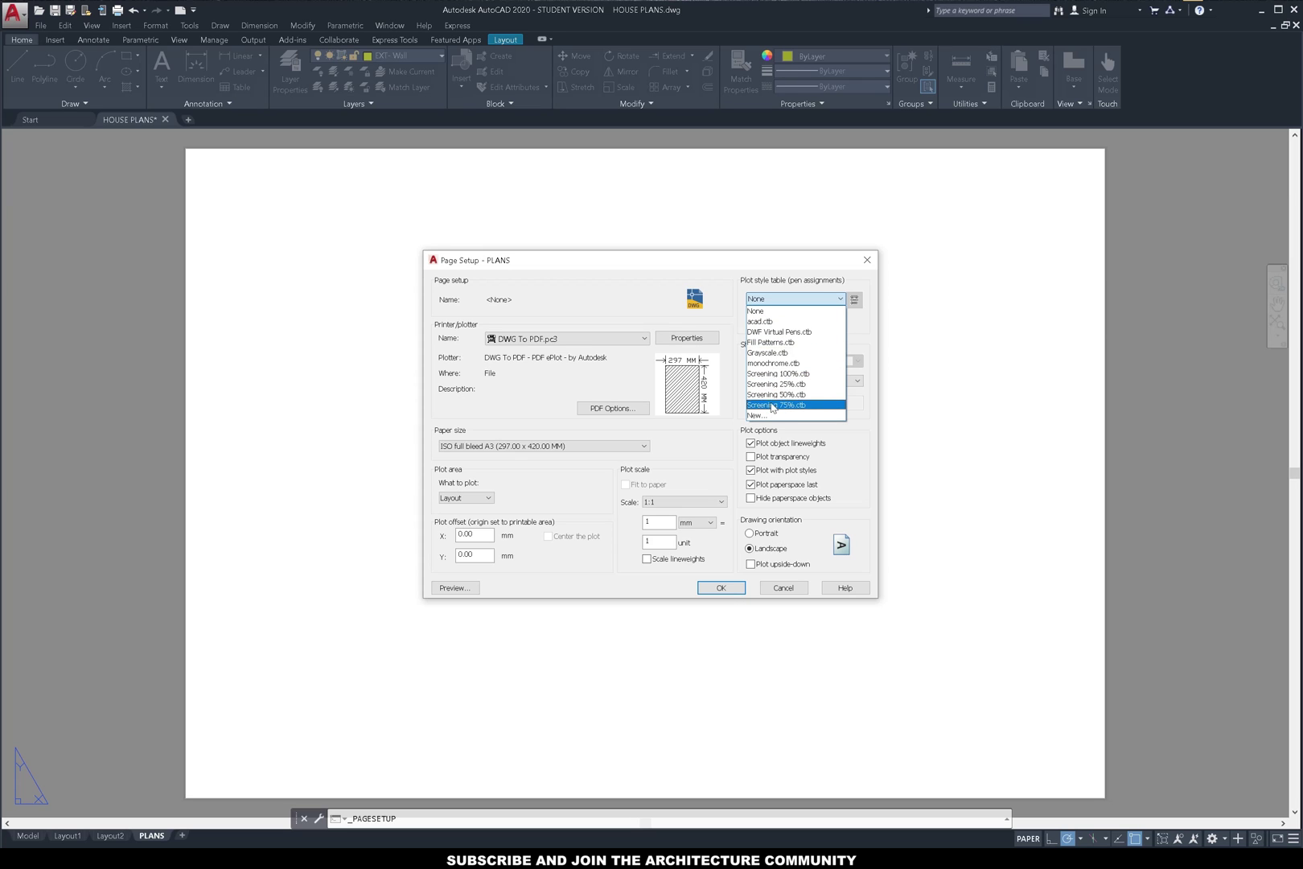
click(768, 364)
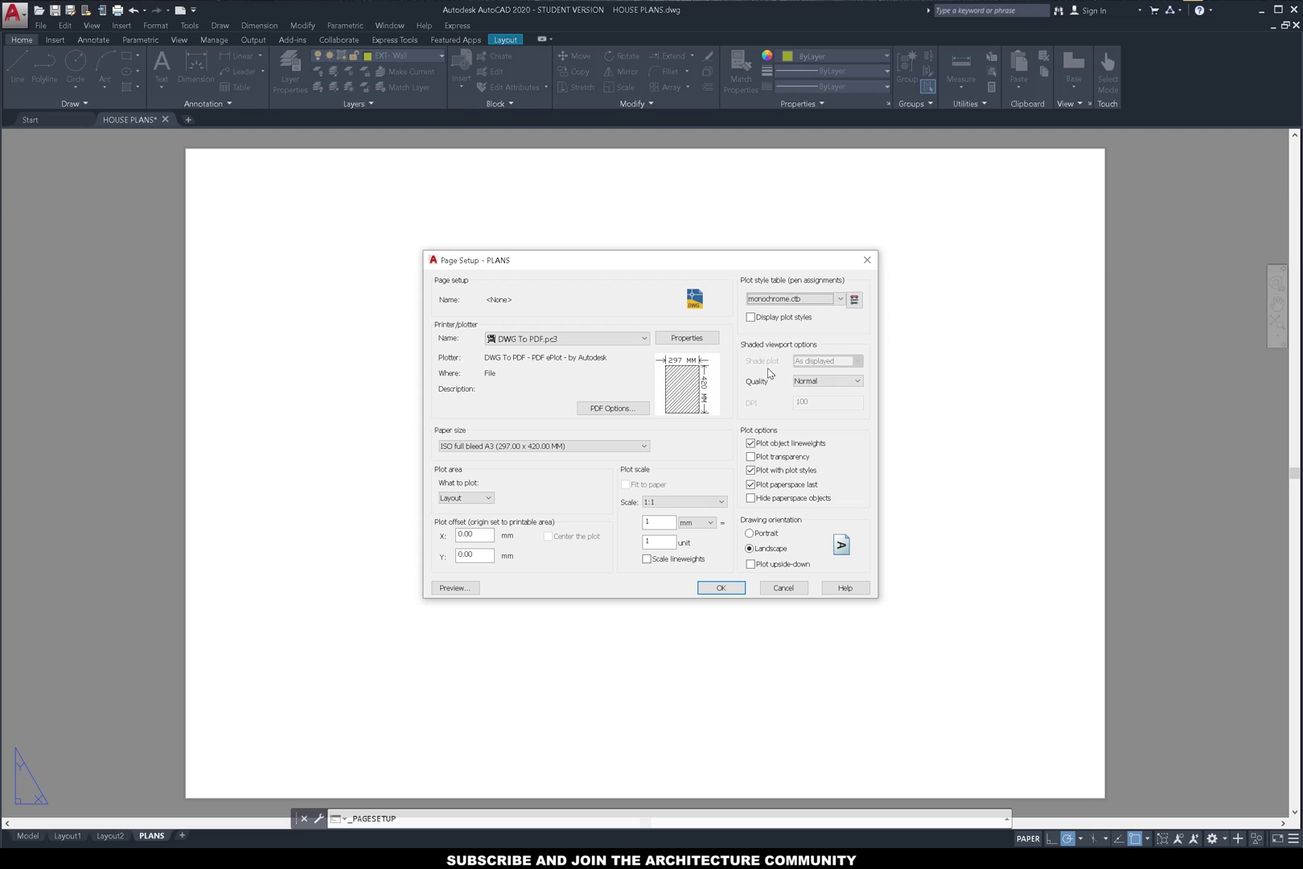
click(750, 317)
click(750, 318)
click(818, 382)
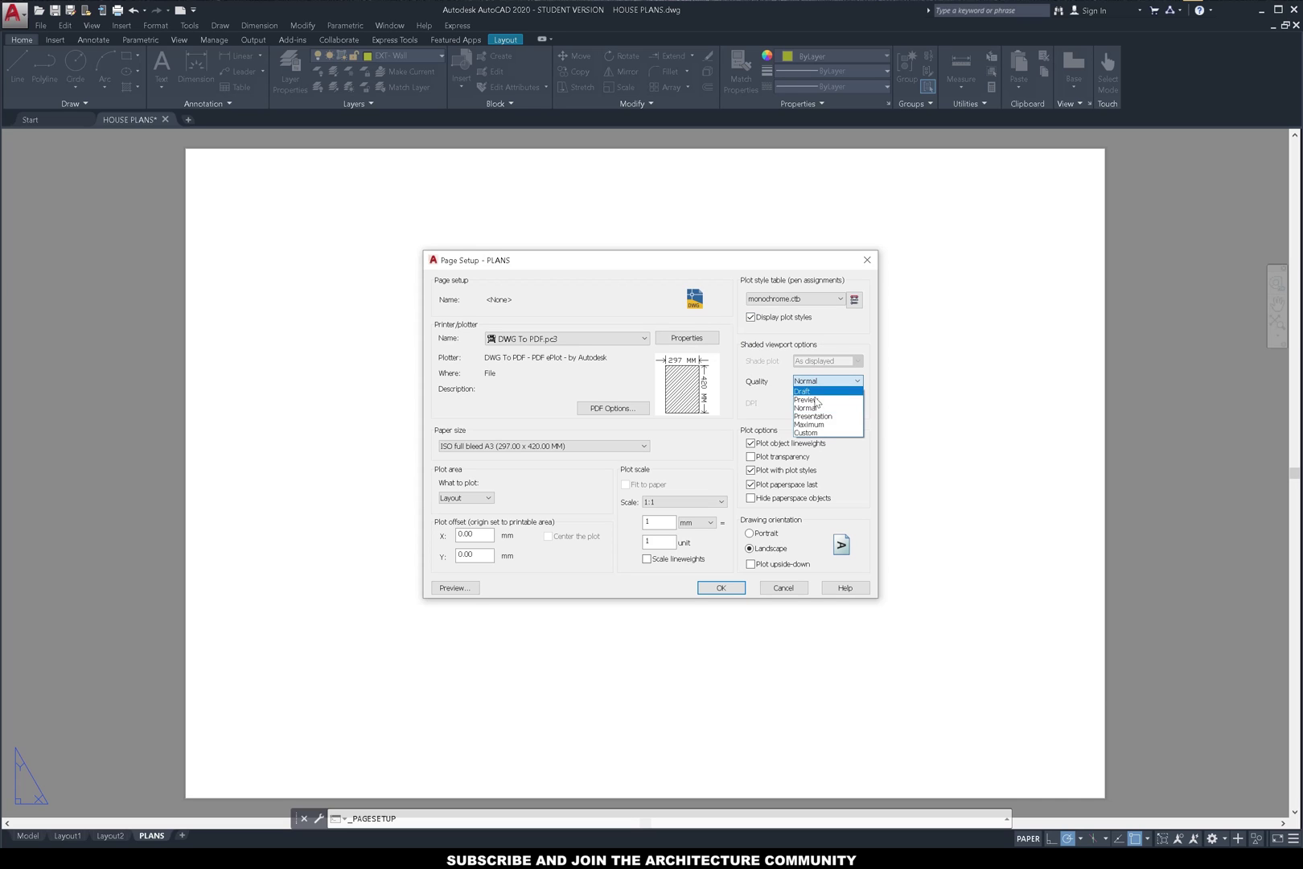
click(814, 416)
click(817, 382)
click(815, 417)
click(828, 382)
click(807, 433)
click(827, 381)
click(816, 408)
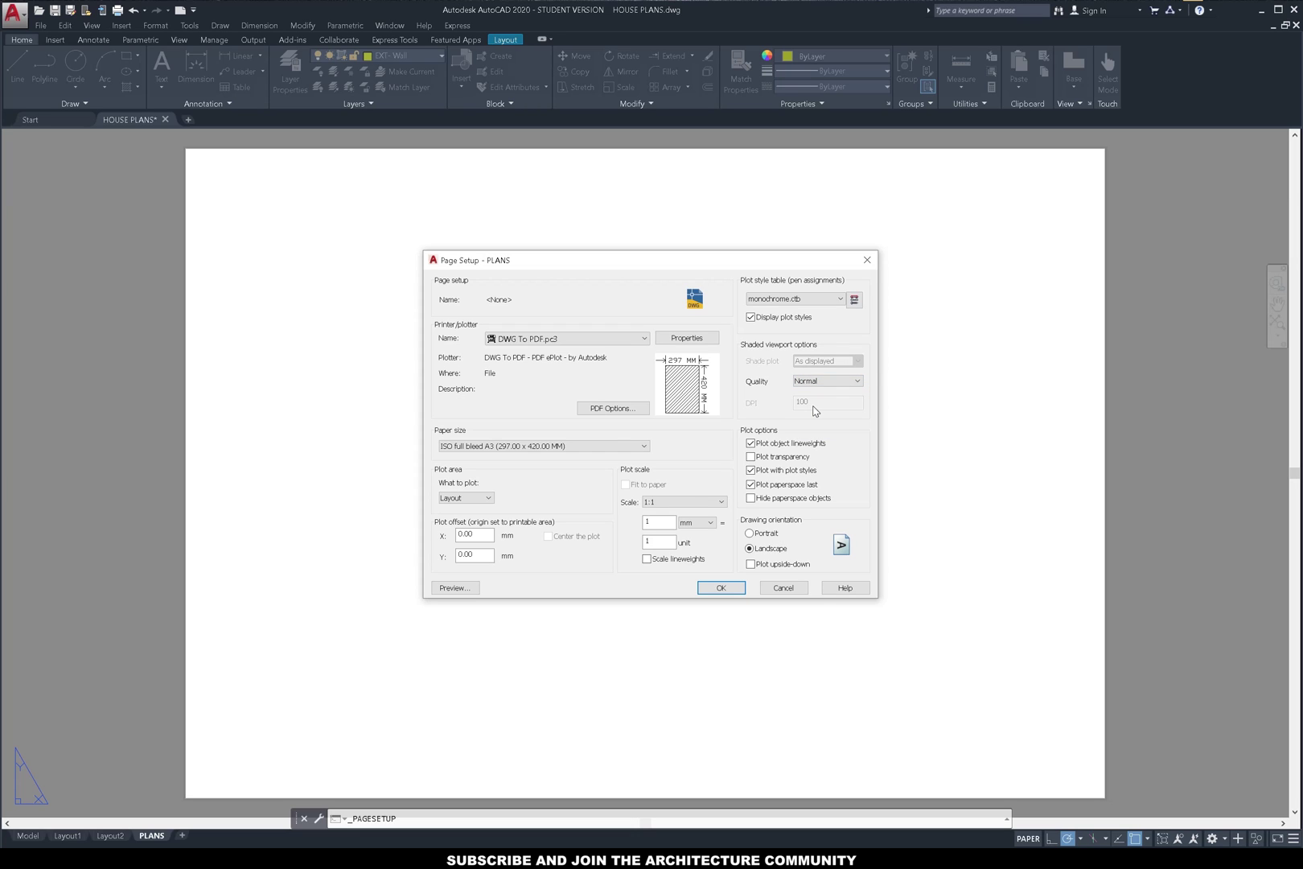
Enable plot transparency, keep the landscape orientation, and apply the page setup to the PLANS layout.
click(750, 460)
click(750, 534)
click(751, 549)
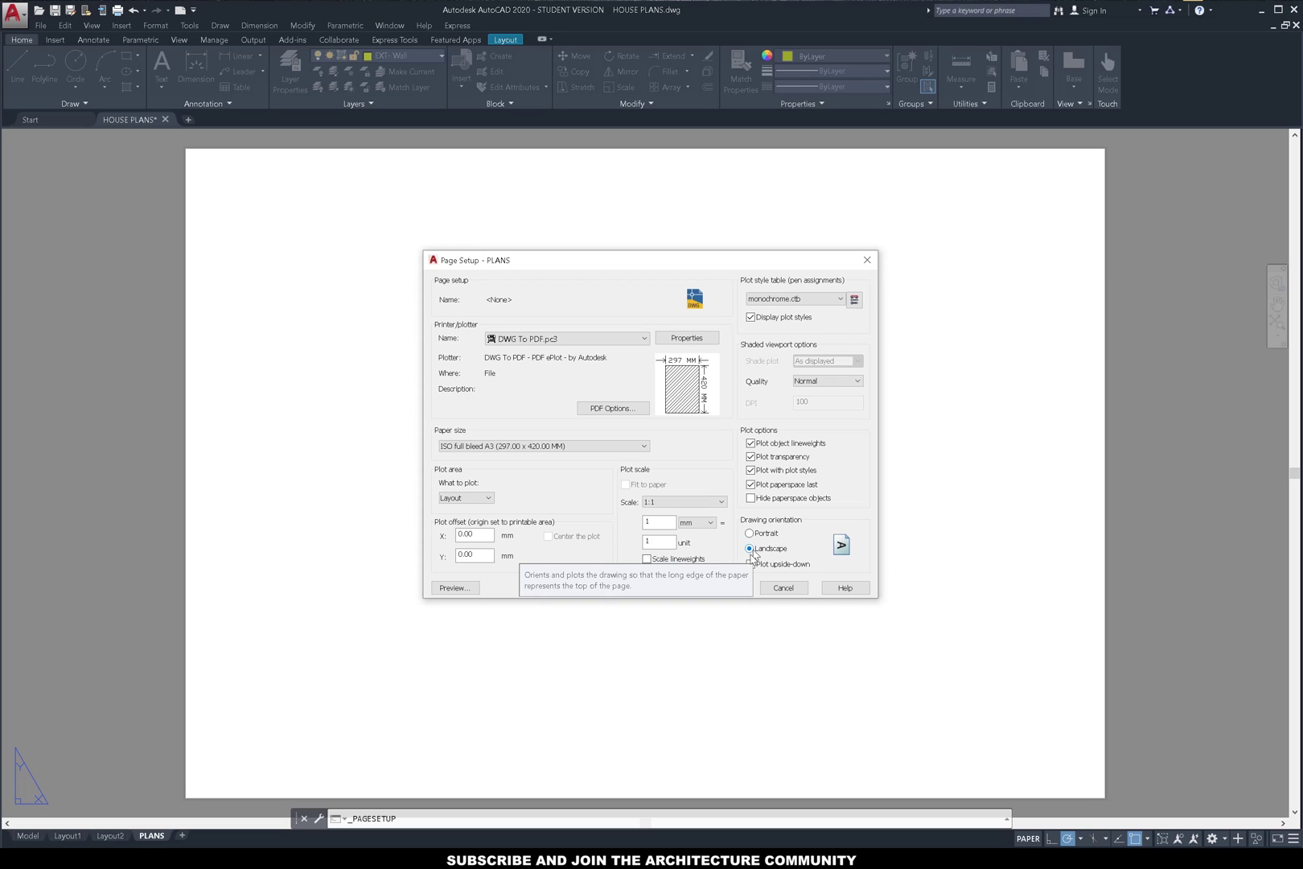
click(733, 589)
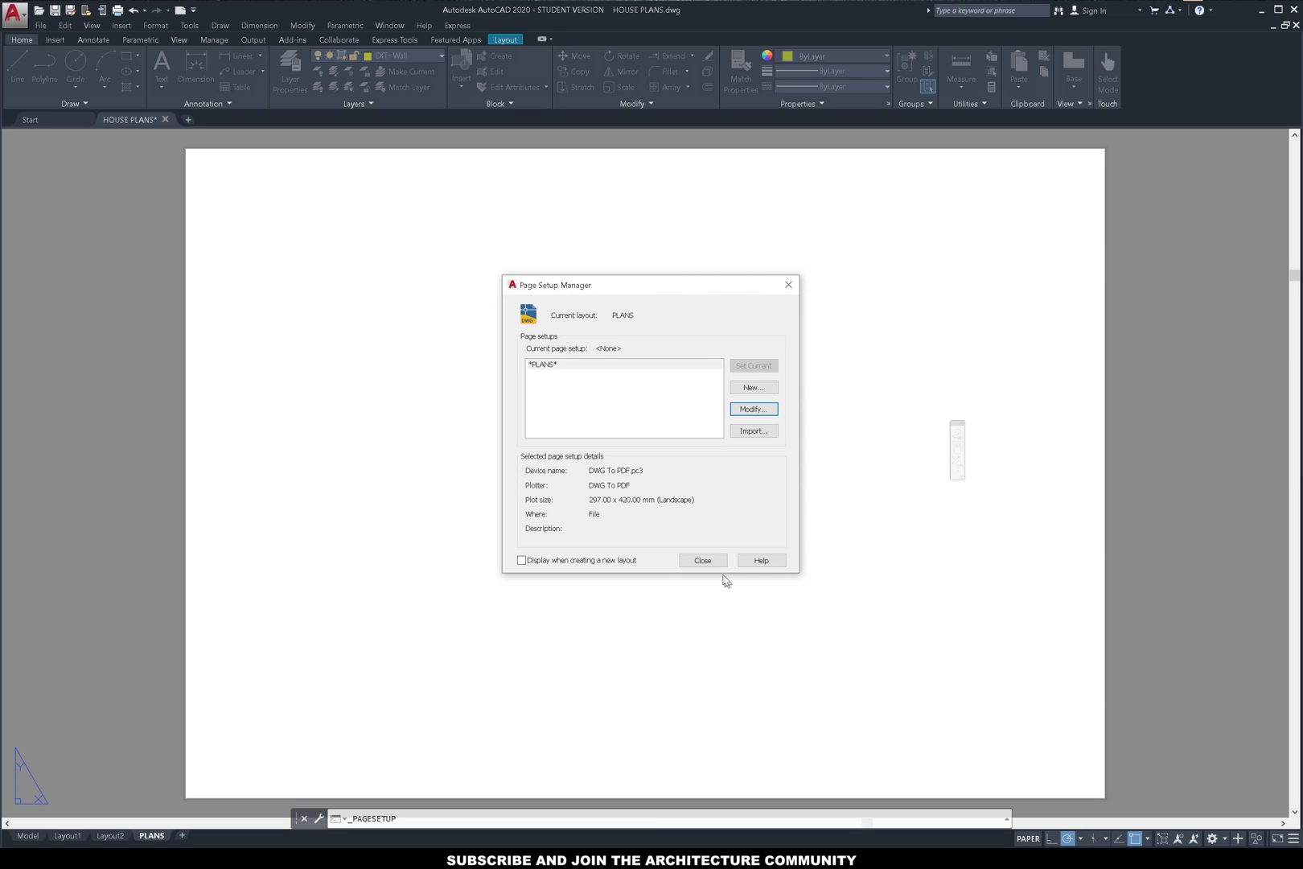
click(708, 561)
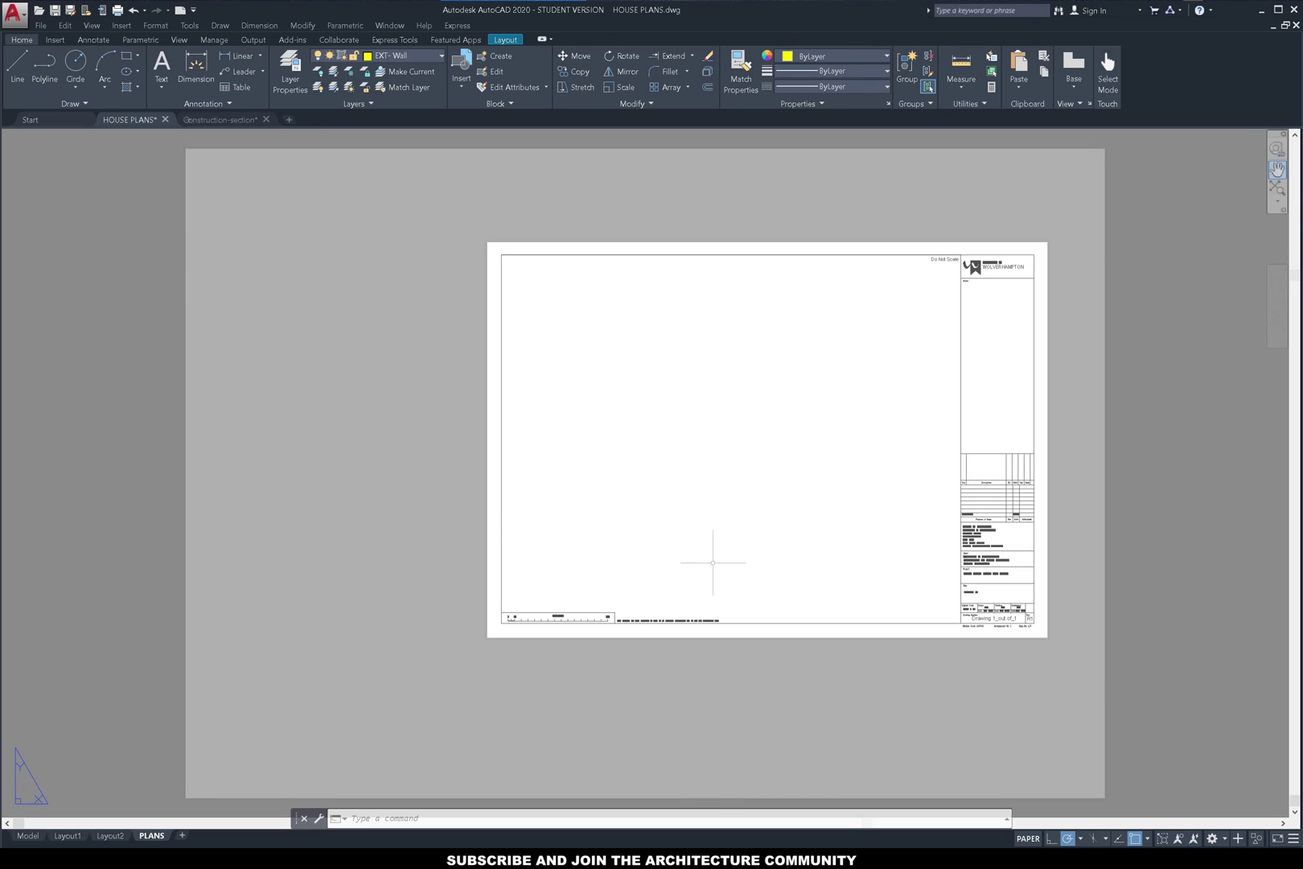
Create a 2D viewport in 2D Wireframe style filling the sheet's drawing frame, from its lower-right corner to its upper-left corner.
text(p)
key(Return)
drag(1124, 326, 1079, 329)
key(Escape)
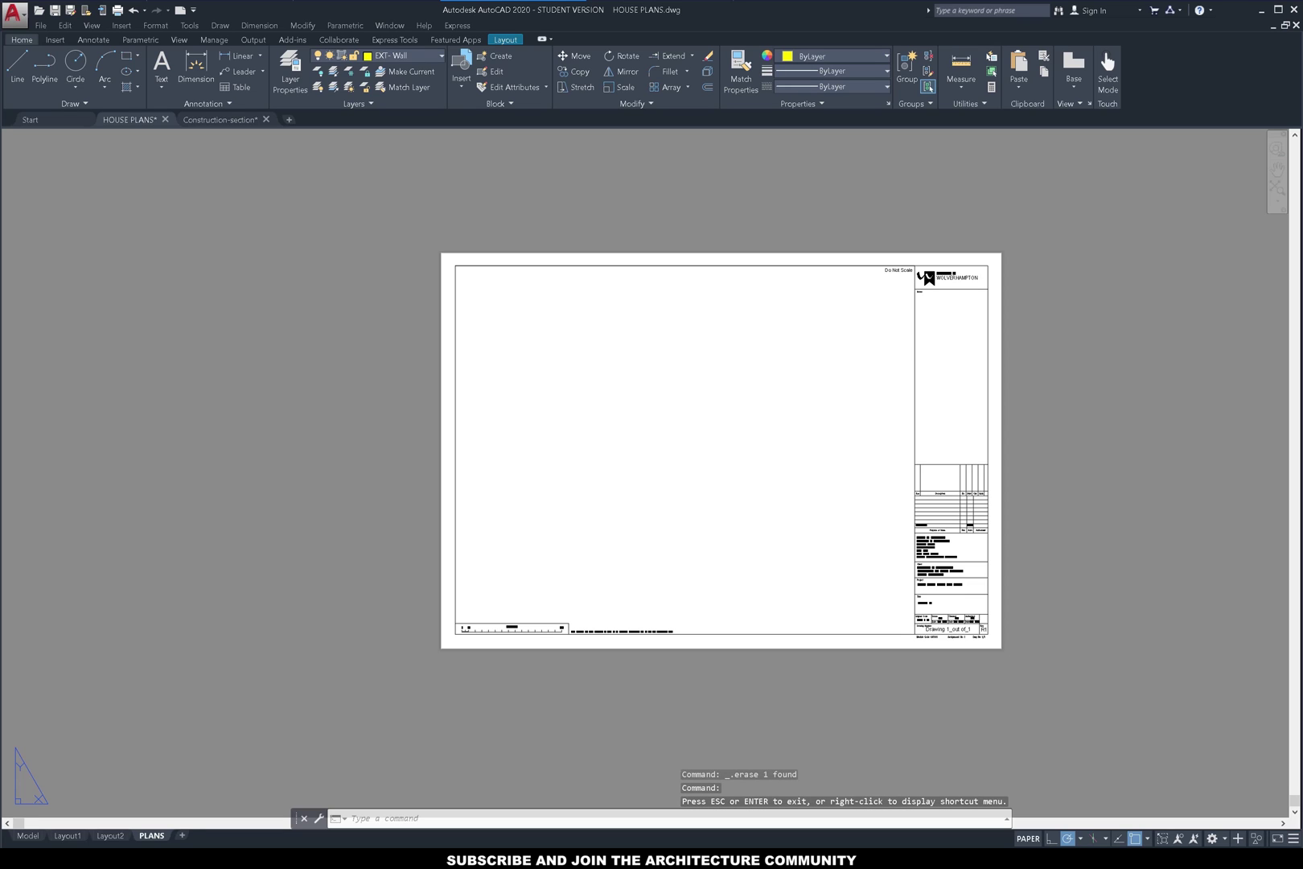
text(vports)
key(Return)
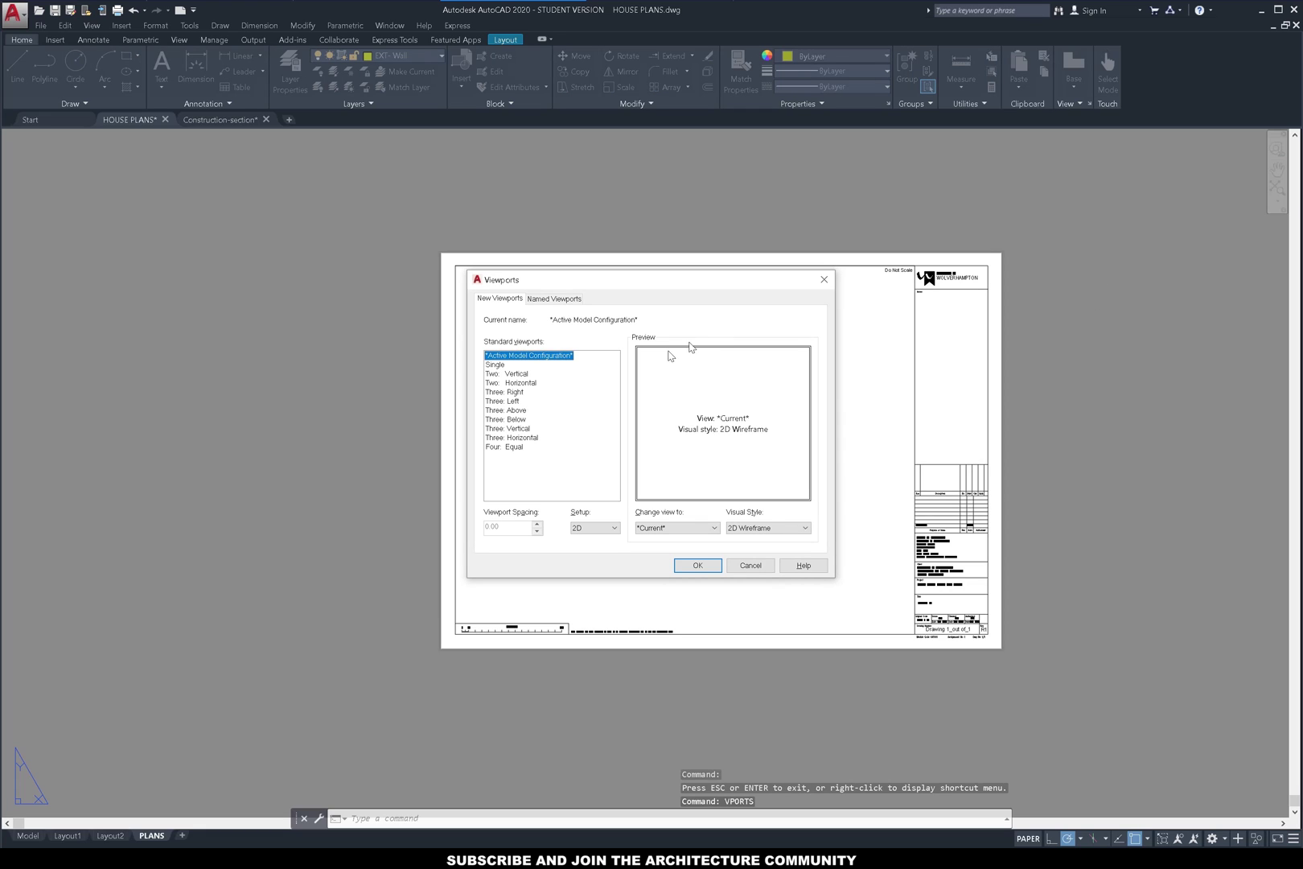
click(584, 528)
click(585, 538)
click(656, 528)
click(669, 535)
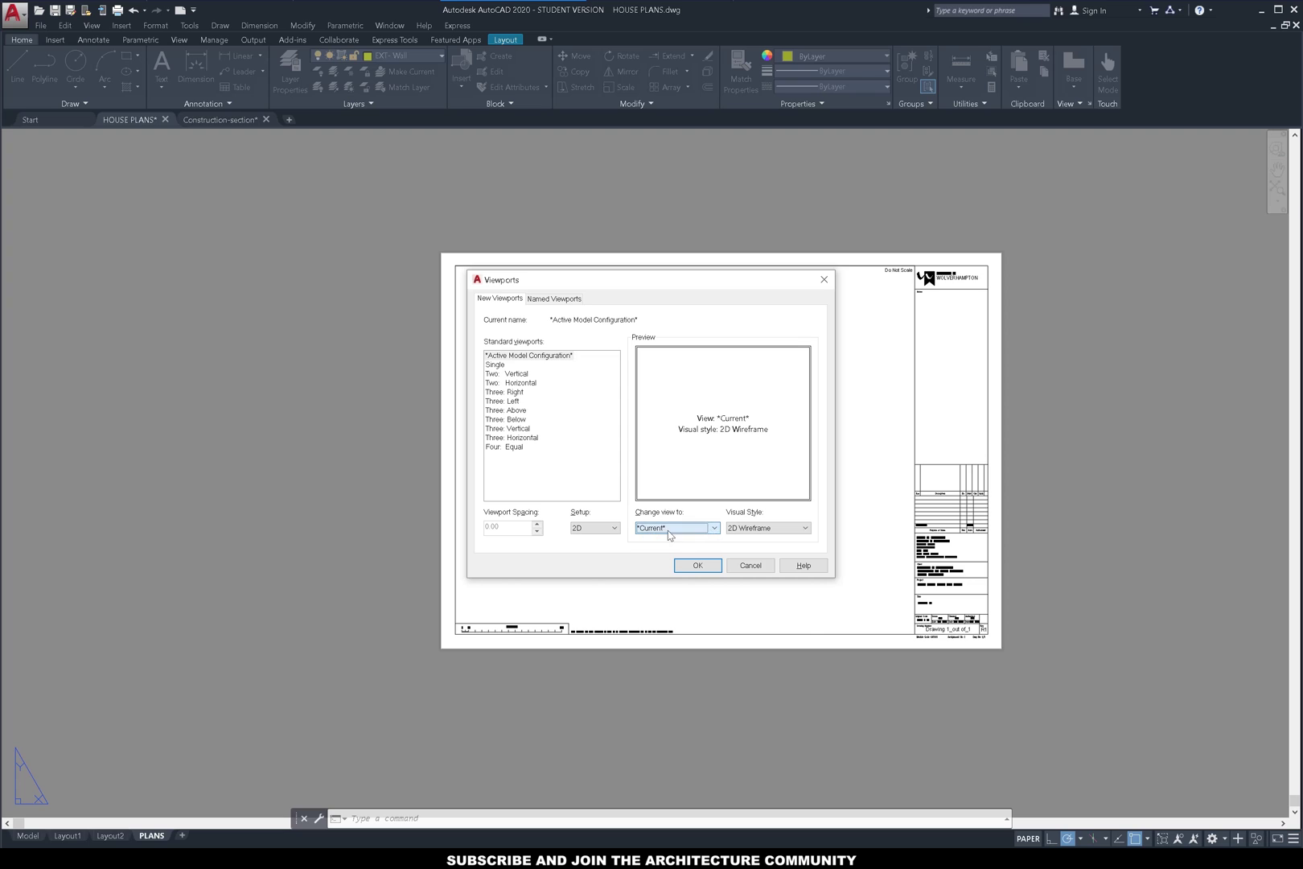
click(757, 530)
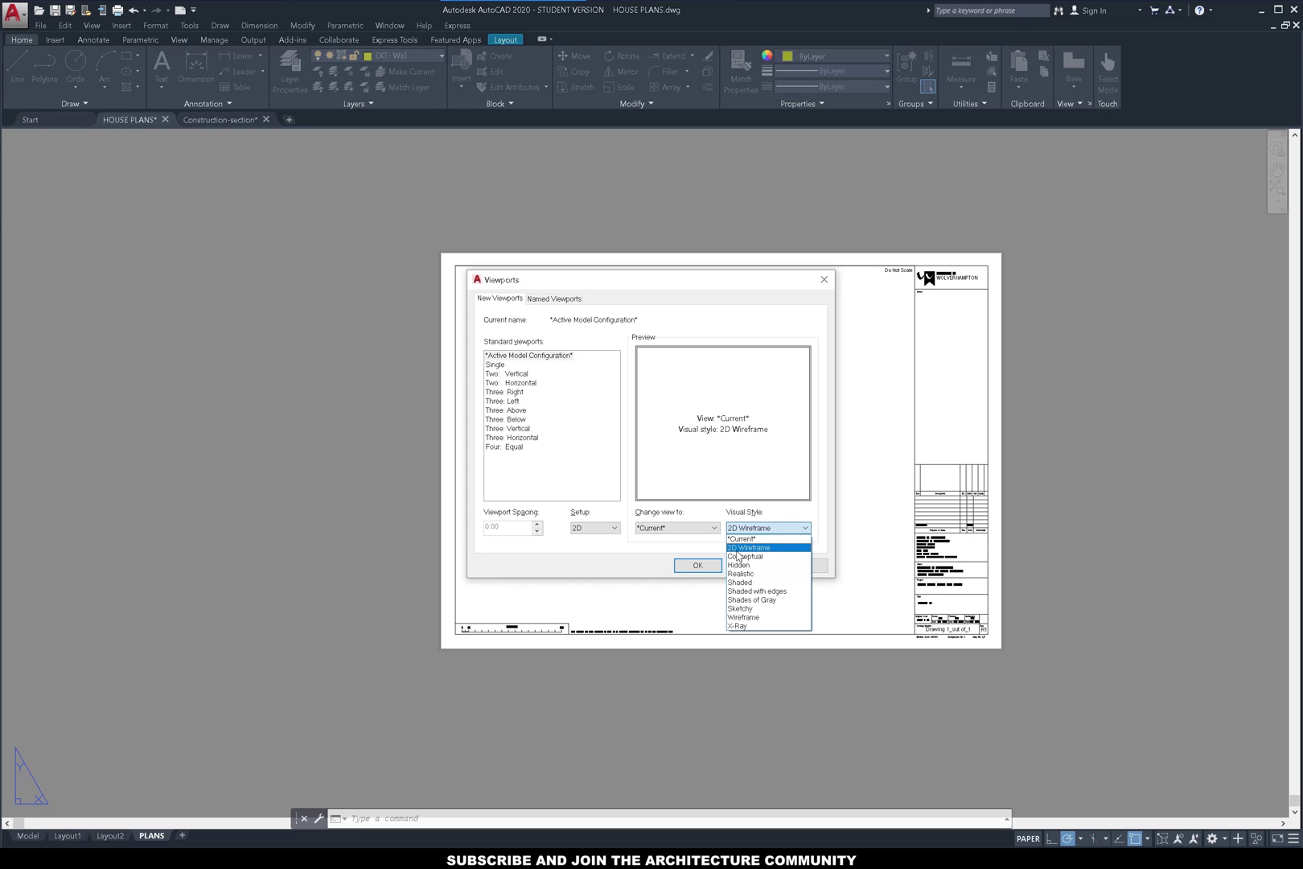
click(739, 550)
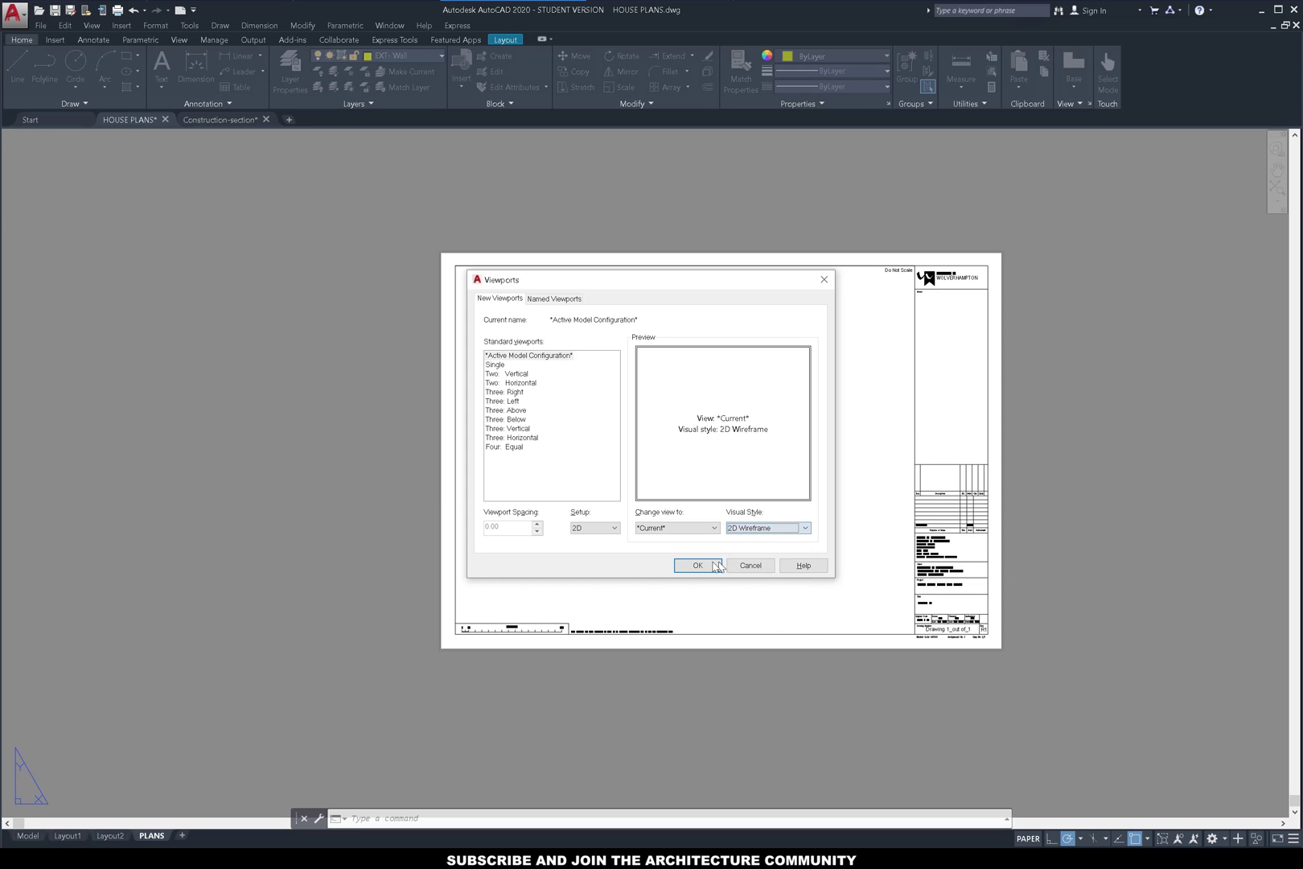
click(698, 565)
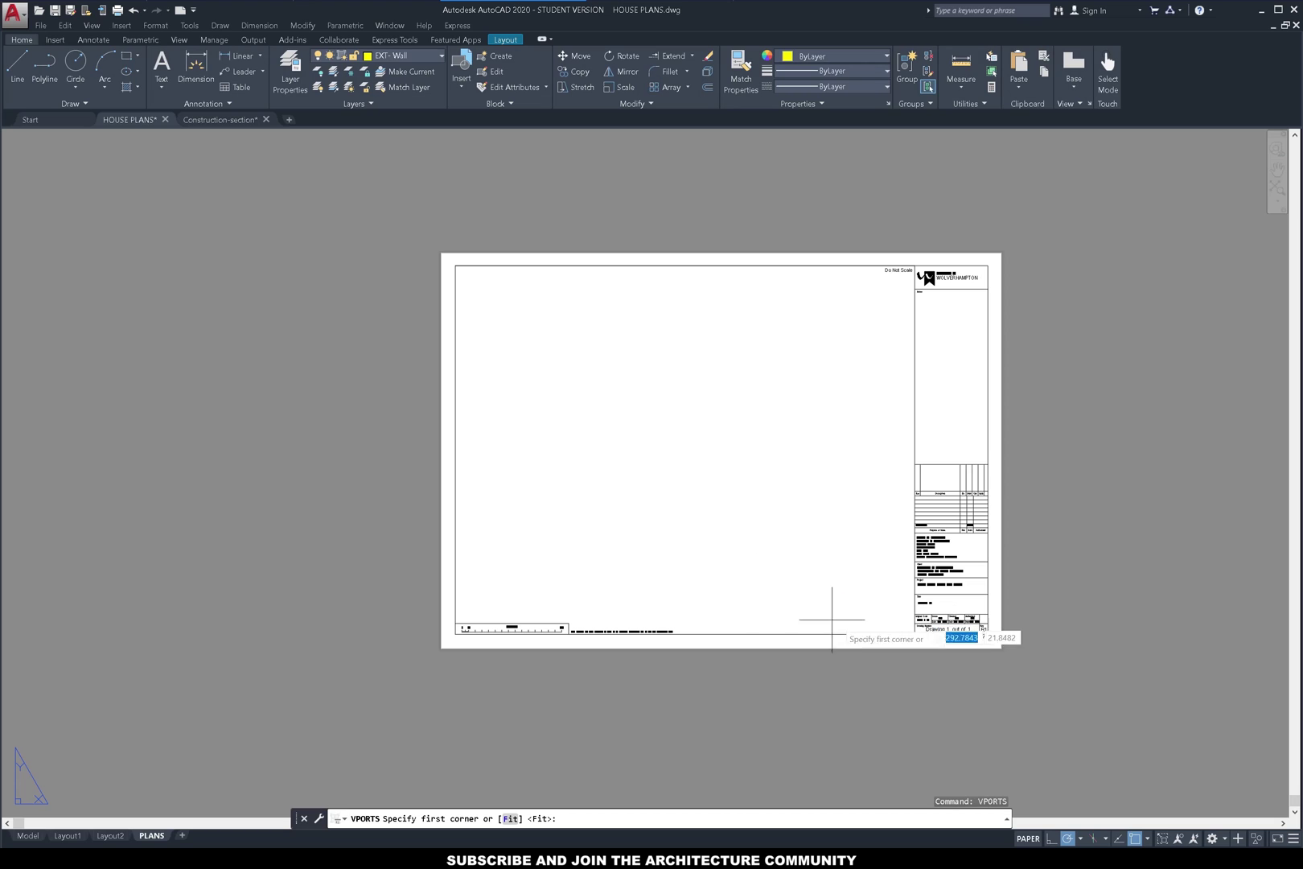
click(915, 635)
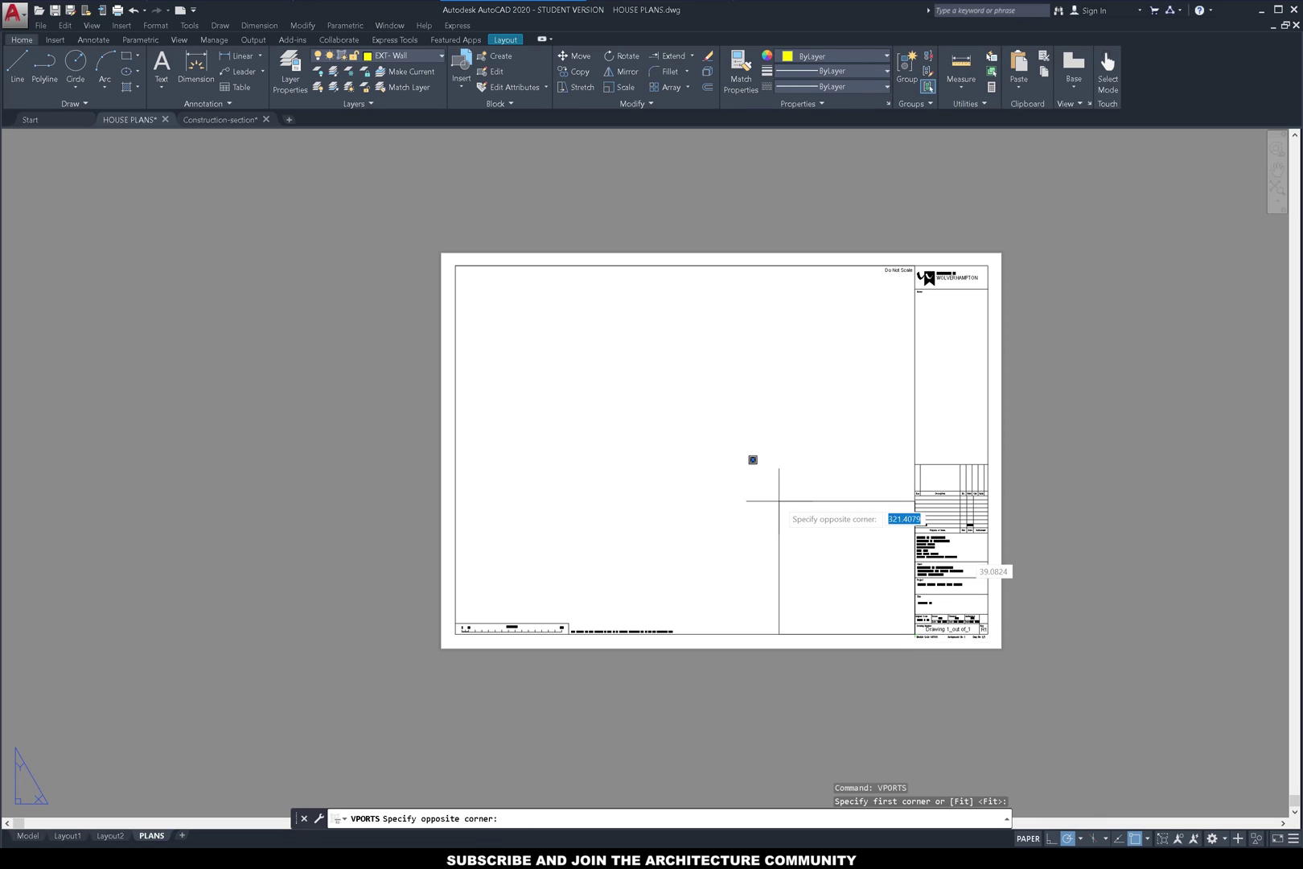
click(455, 266)
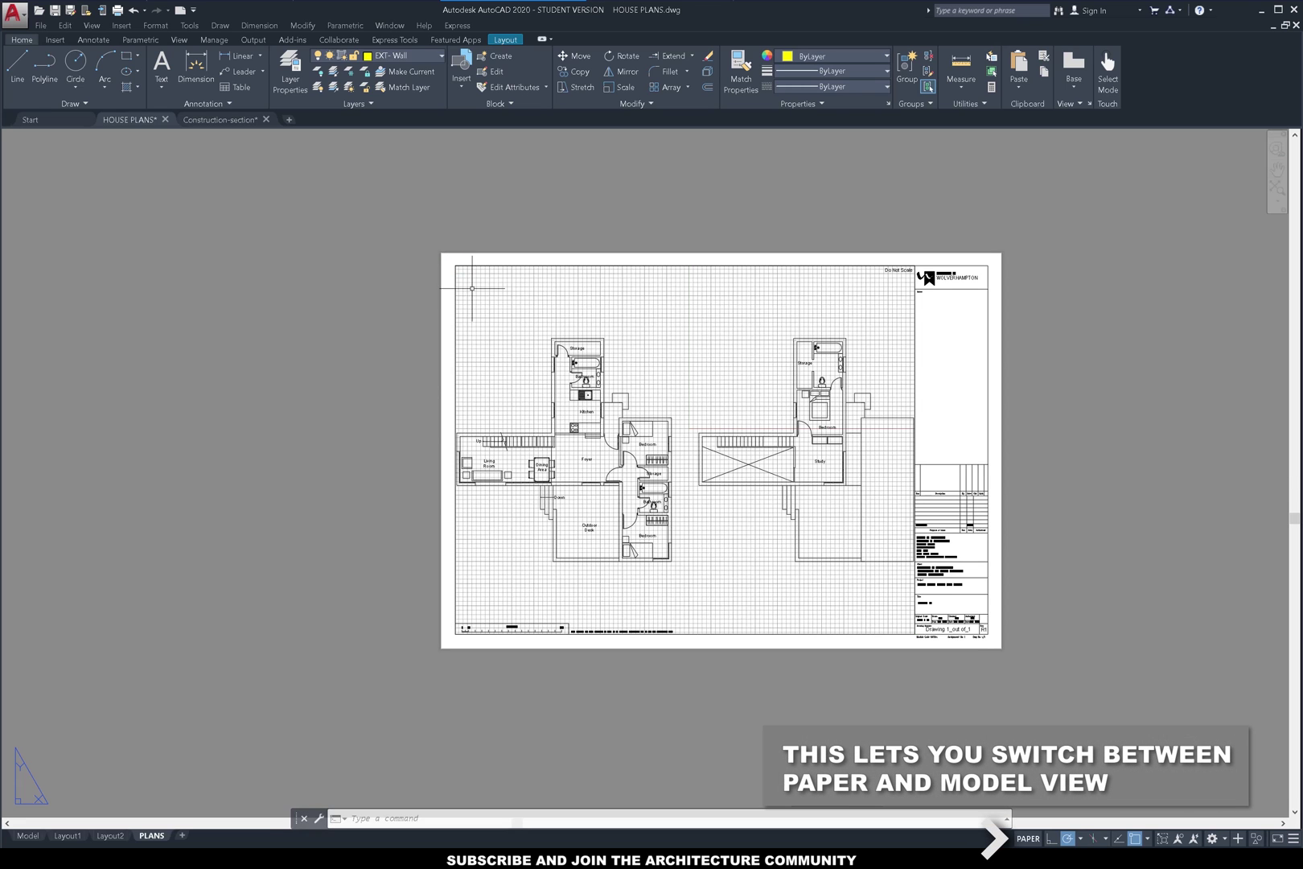
Activate the viewport's model space and shift the floor plans slightly right and down within it.
double_click(621, 471)
text(p)
key(Return)
mouse_move(622, 472)
mouse_down()
mouse_move(702, 449)
mouse_move(631, 449)
mouse_move(632, 479)
mouse_up()
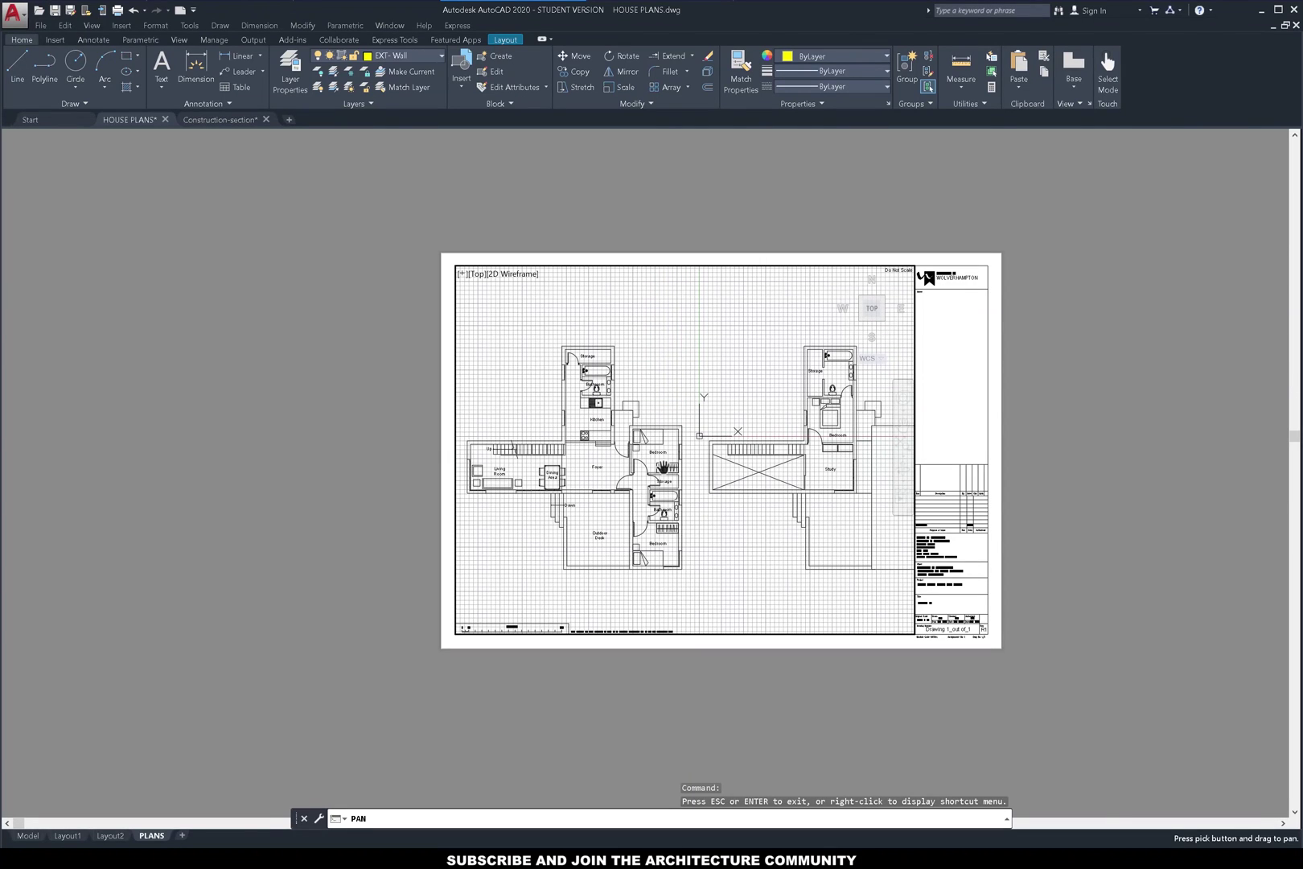
key(Escape)
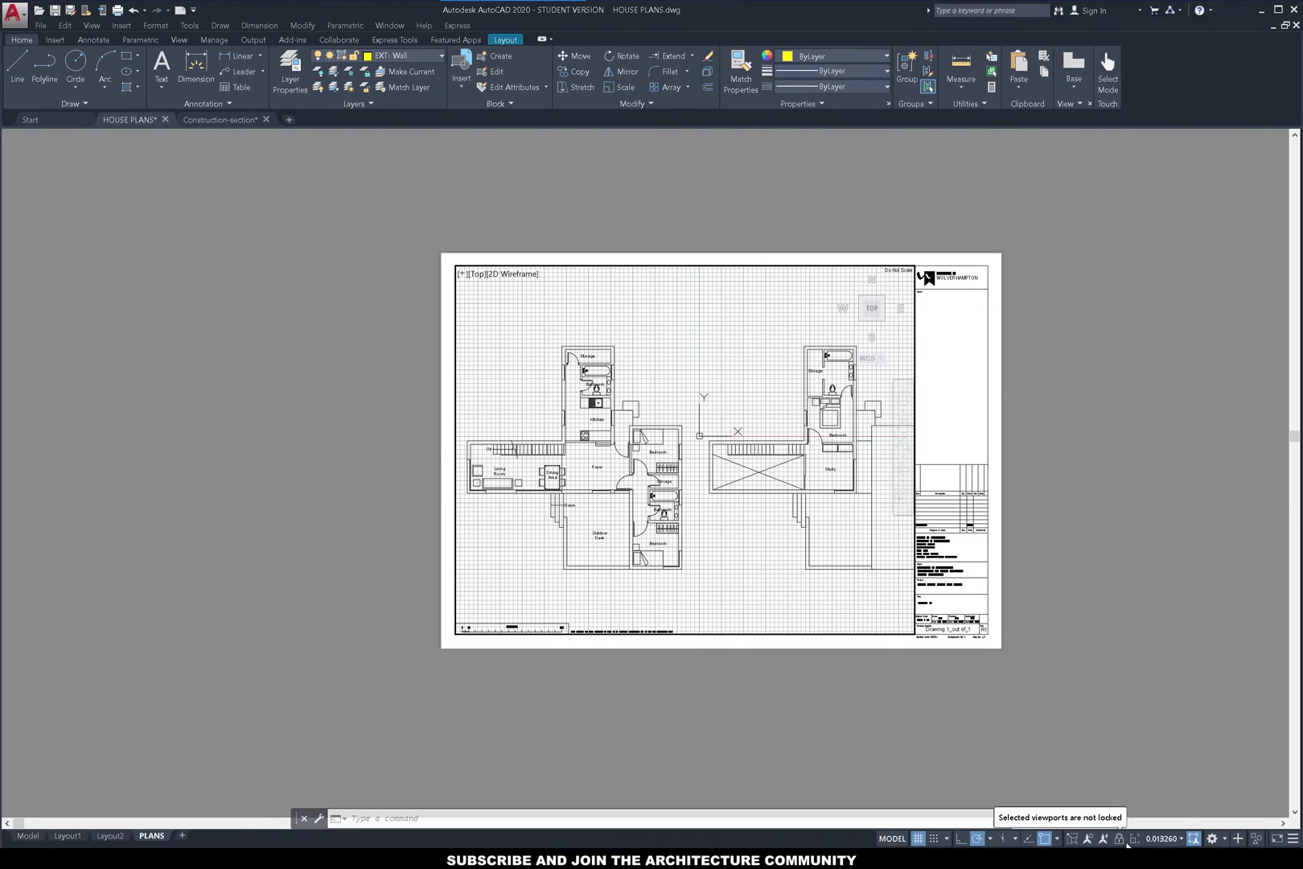
Set the viewport scale to 1:100 and pan the floor plans slightly left and down within the viewport.
click(1181, 840)
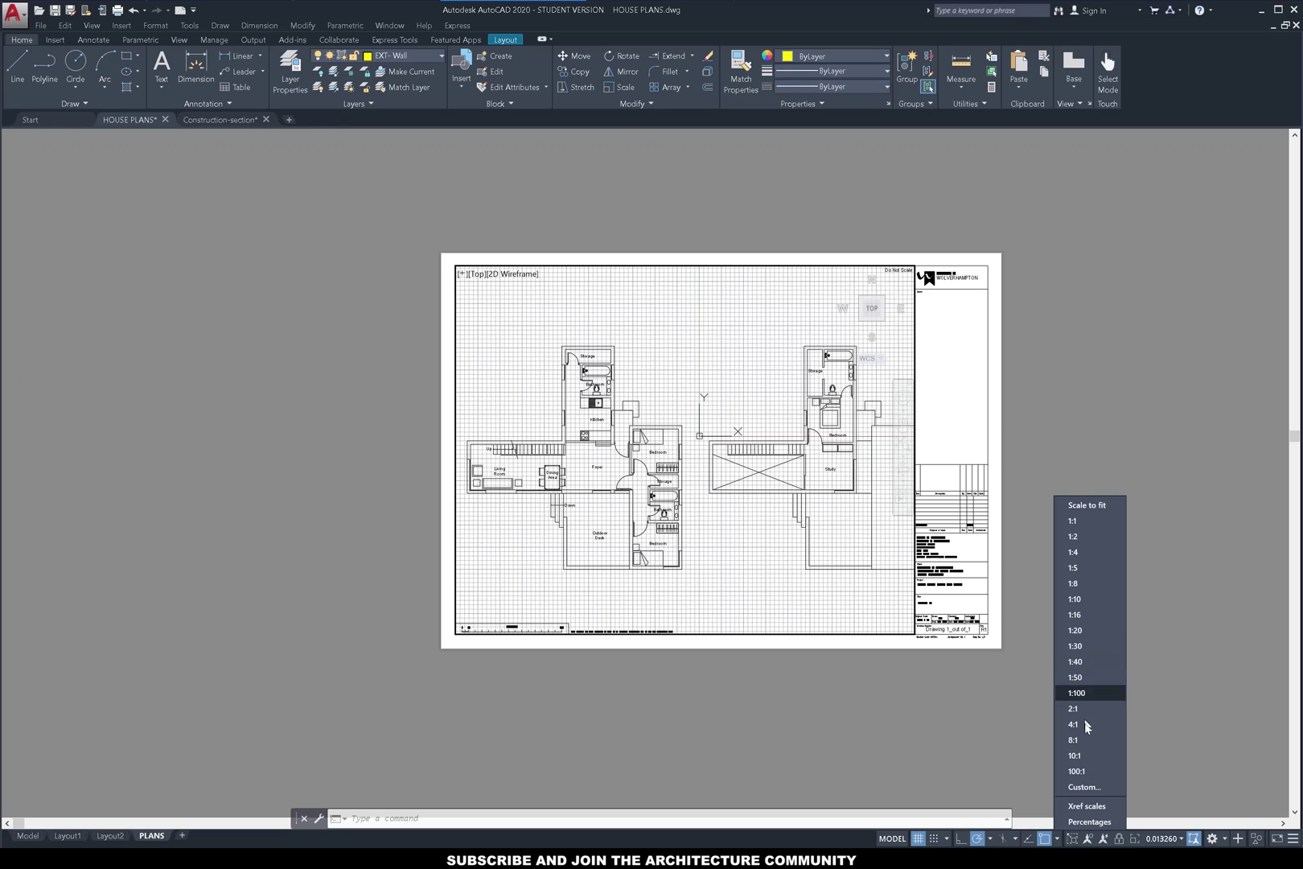
click(1091, 693)
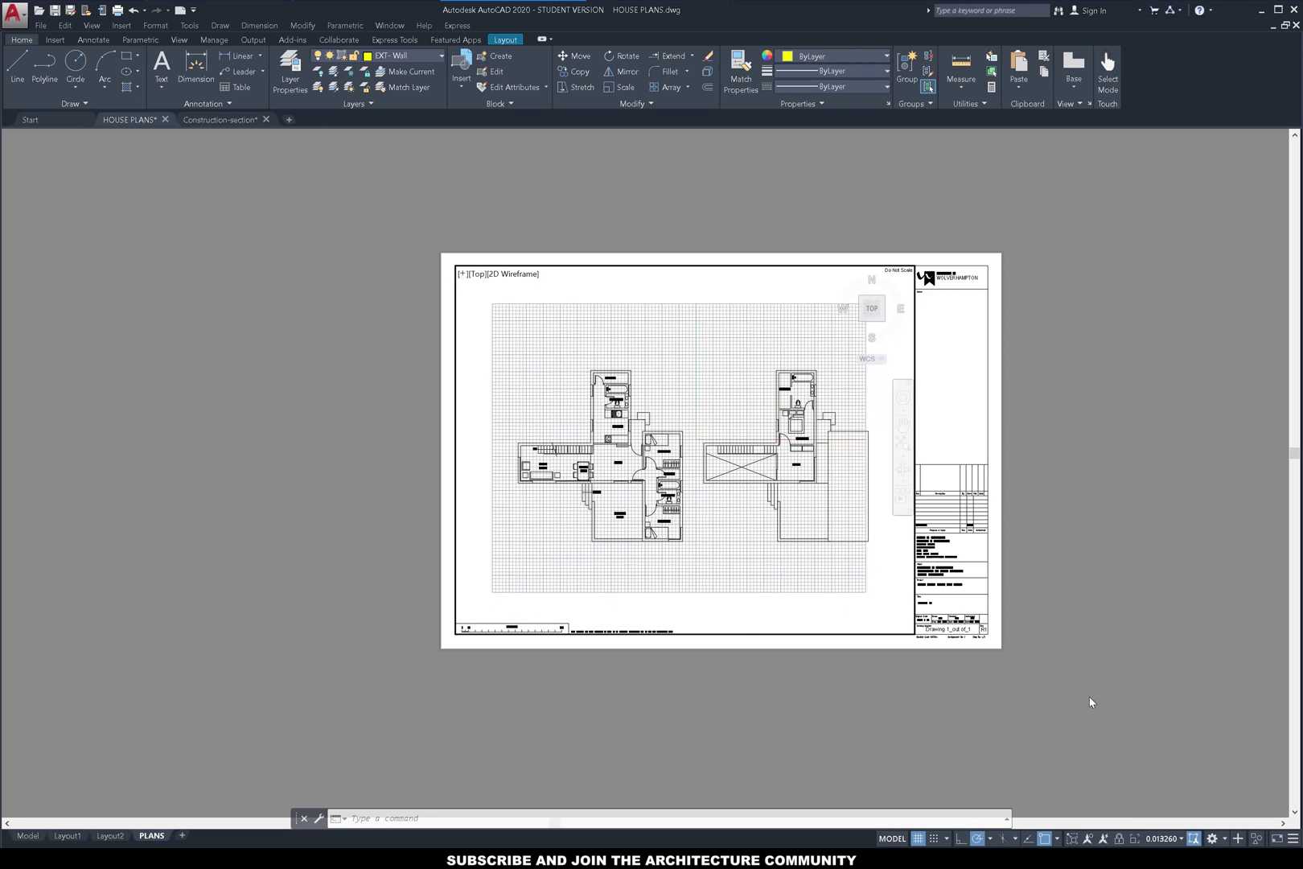
text(p)
key(Return)
drag(873, 600, 858, 604)
key(Escape)
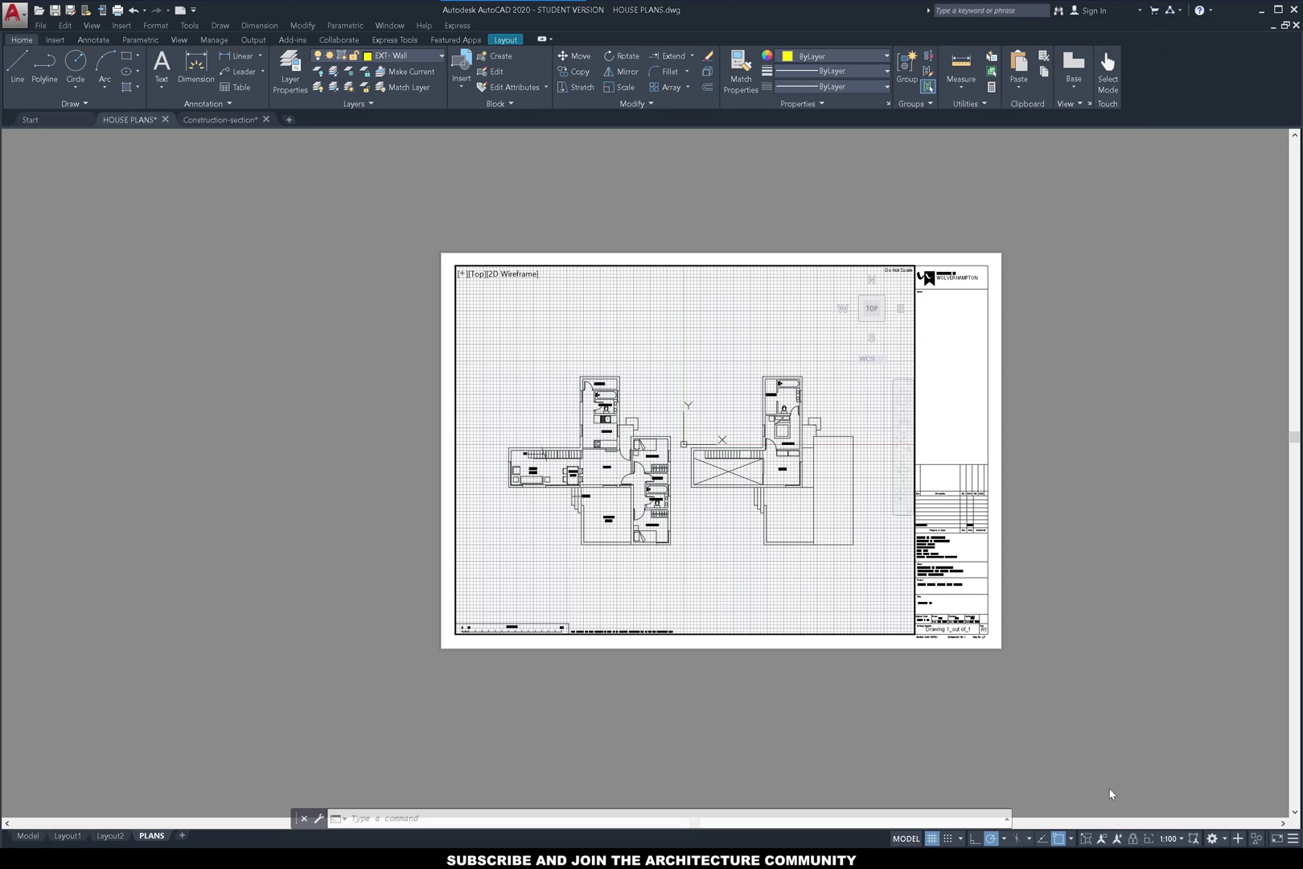
Lock the viewport so its scale and view position stay fixed.
click(1134, 840)
scroll(685, 394, up, 2)
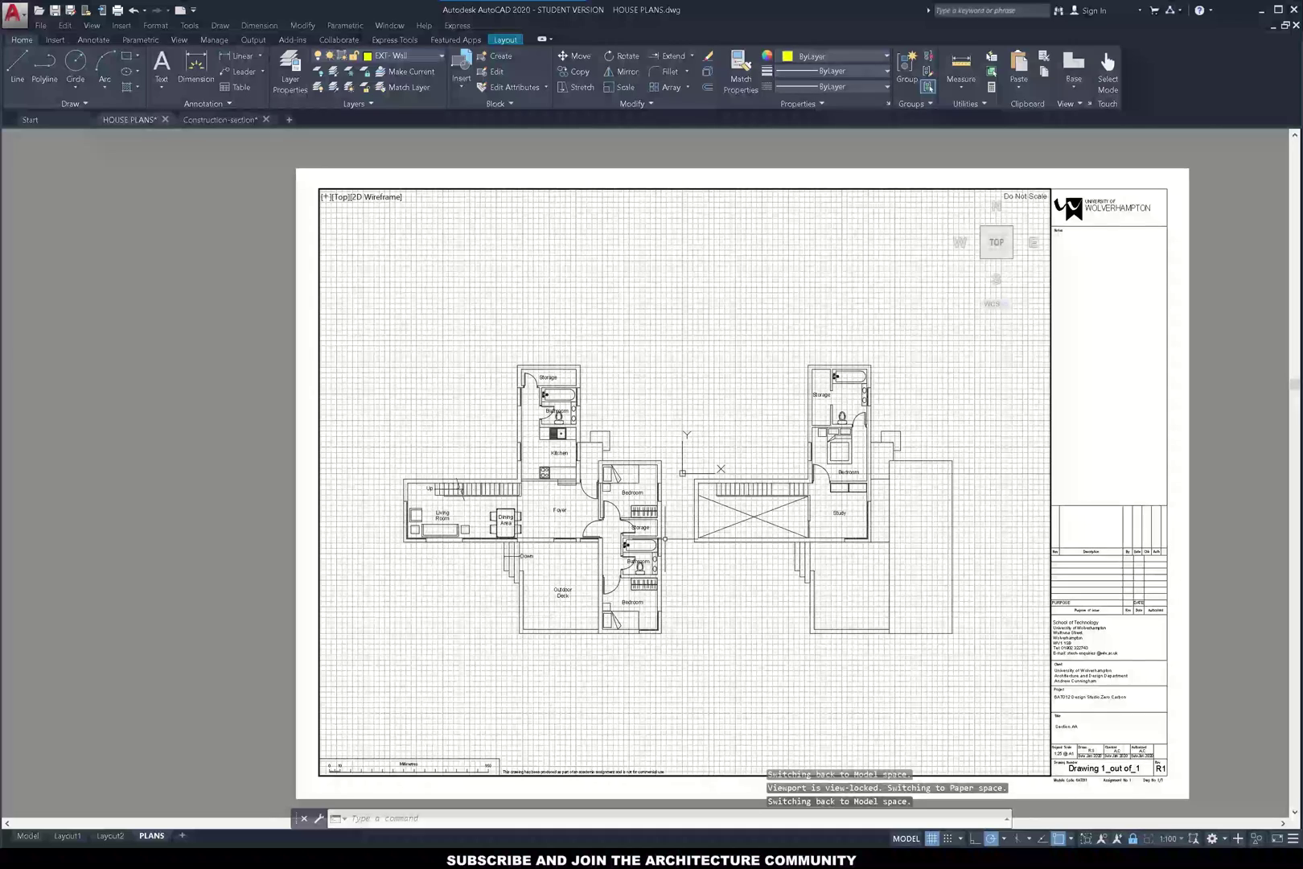
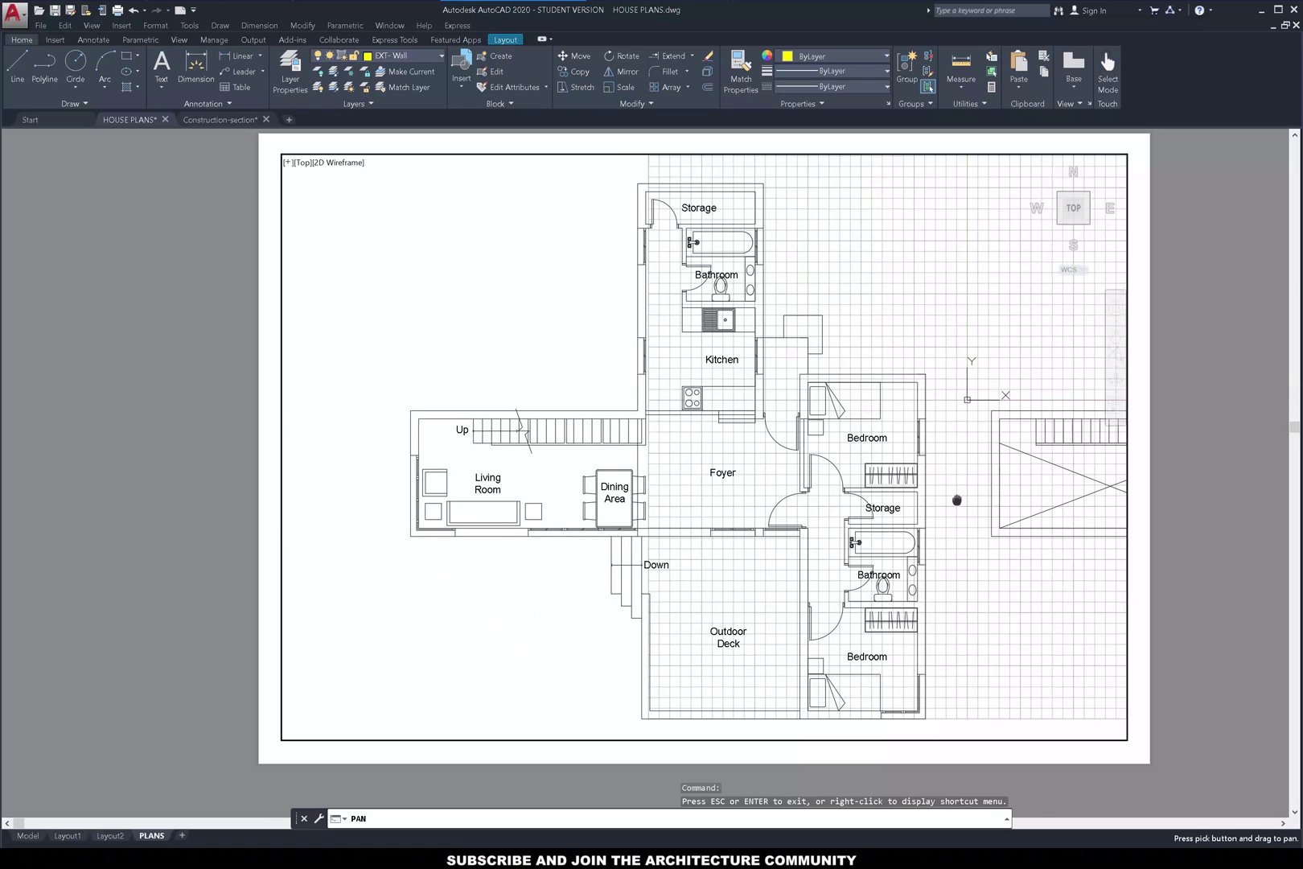
Return to paper space and narrow the viewport from both sides so it frames only the plan with the living room and outdoor deck.
key(Escape)
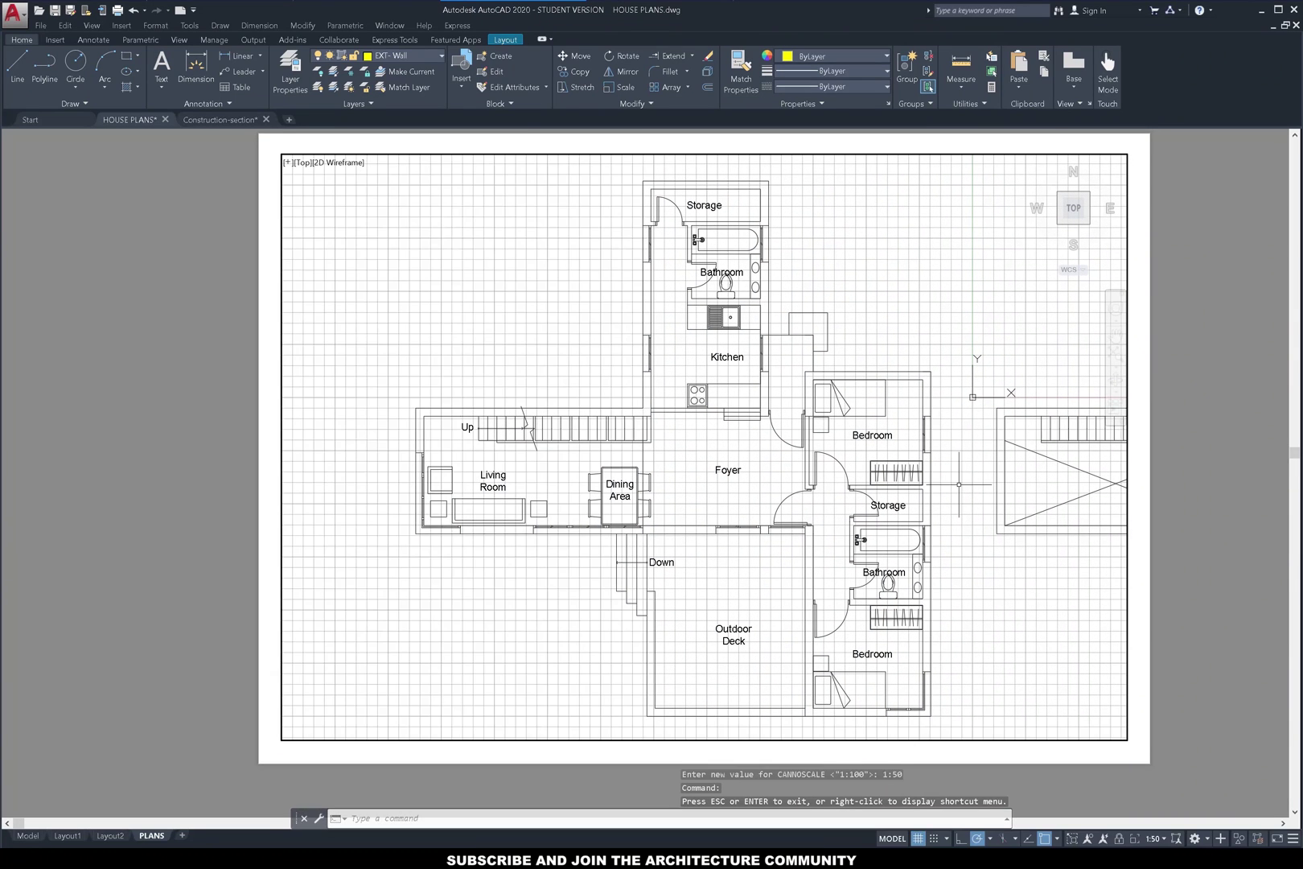
double_click(953, 756)
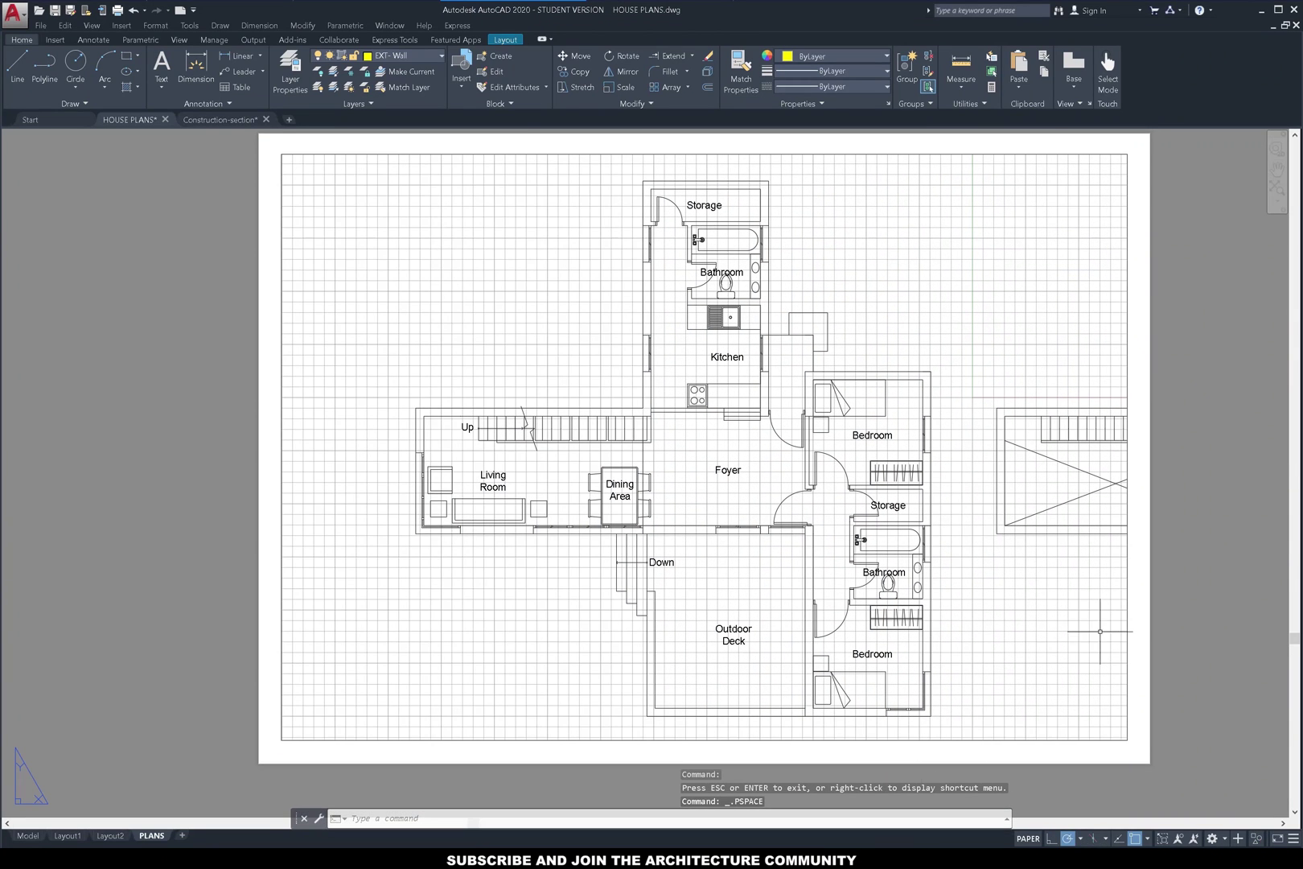
click(1127, 639)
click(1128, 153)
click(957, 162)
click(282, 162)
click(397, 155)
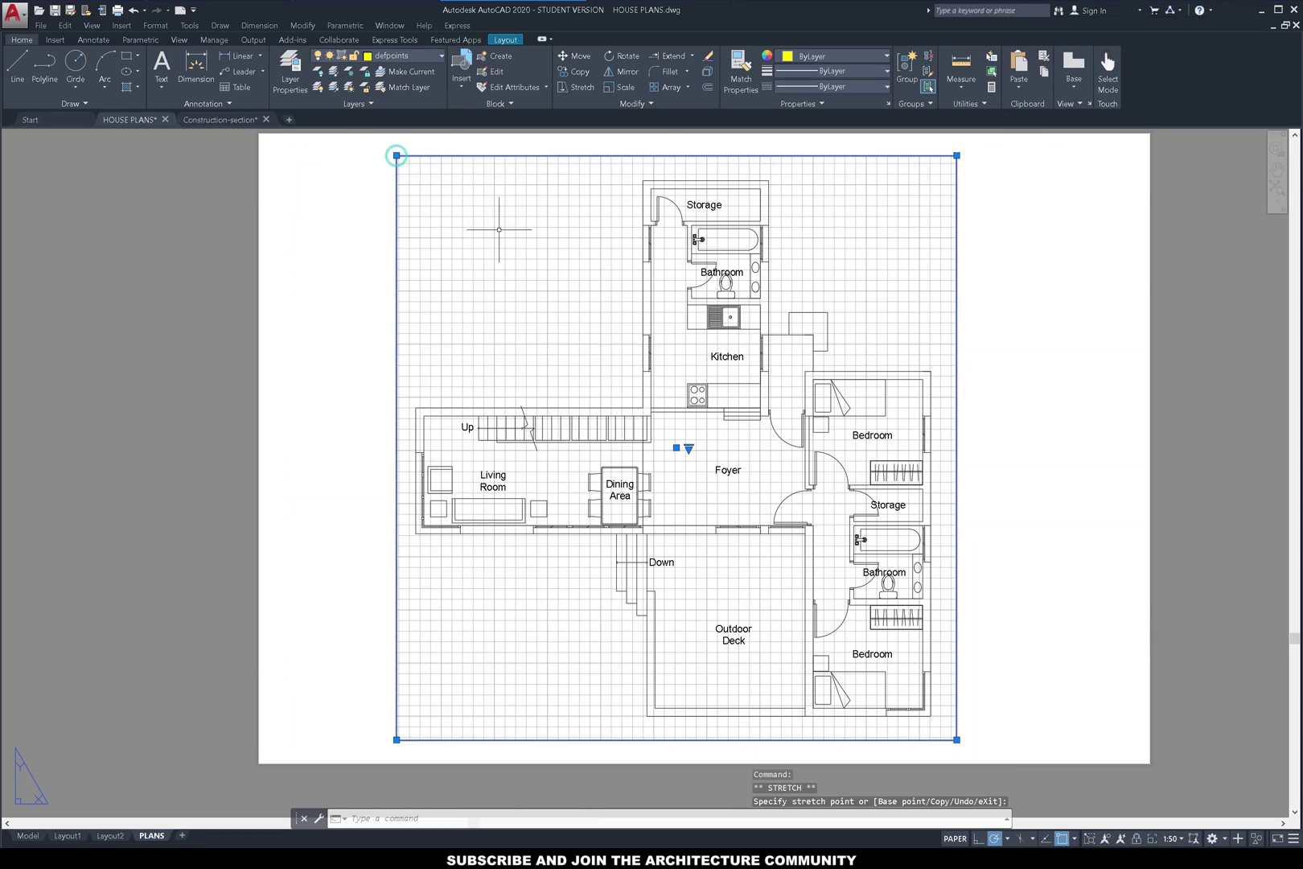
key(Escape)
Activate and lock the narrowed viewport, and make layer 0 current.
click(955, 839)
click(1121, 840)
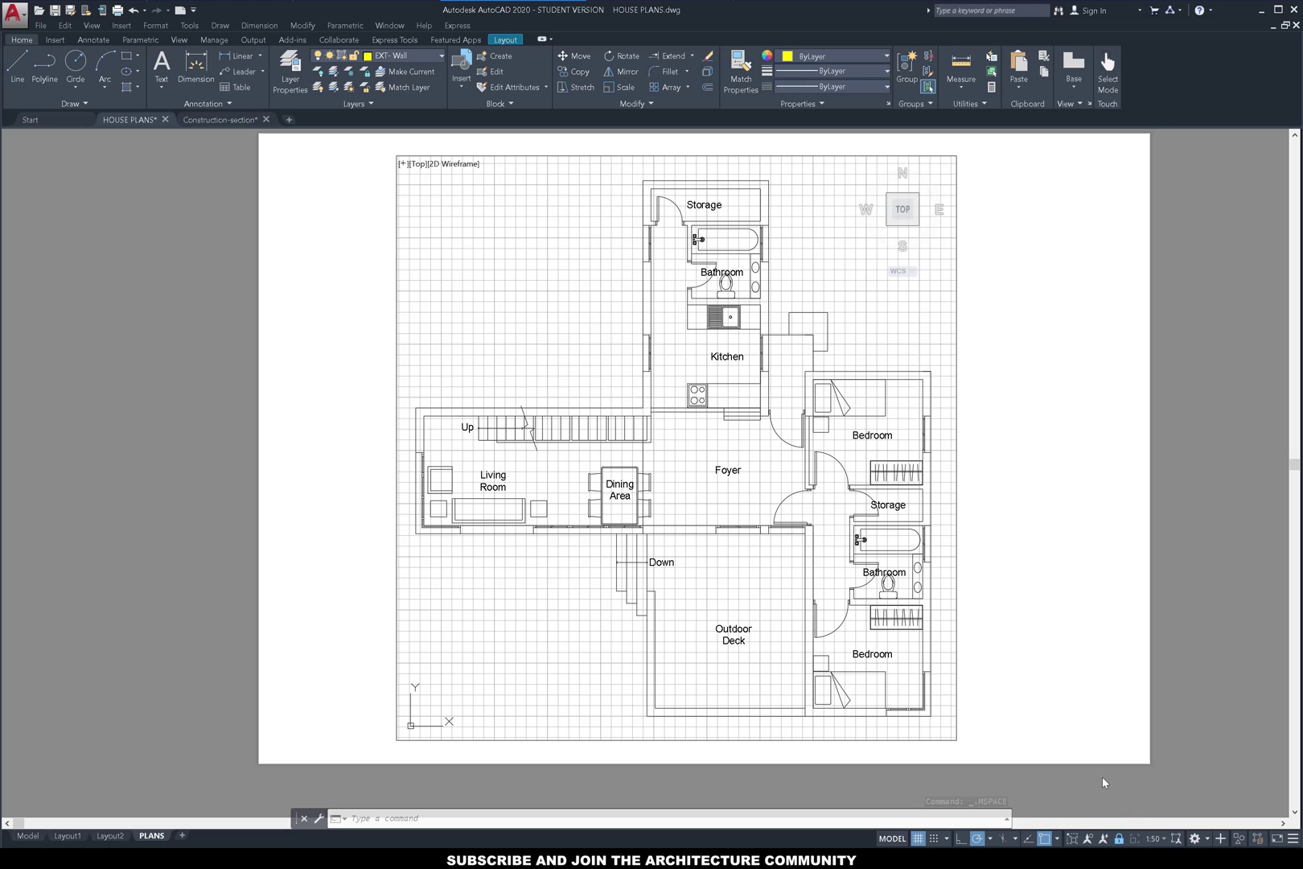
click(410, 72)
click(664, 502)
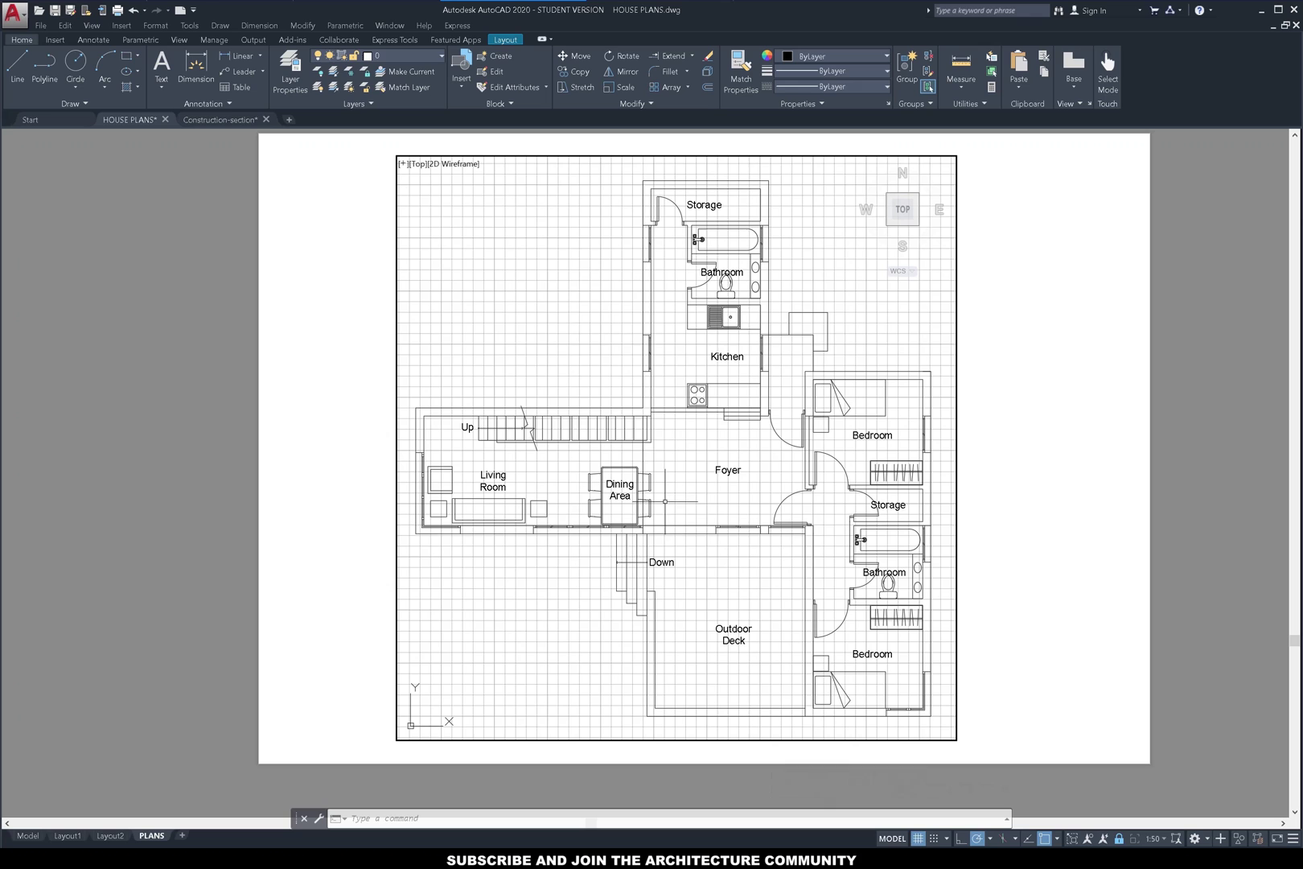
Turn off the Text, Section Lines, I-WALL, Glass, Furniture, EXT- Wall, E-HATCH, Doors and defpoints layers, leaving Deck and 0 on.
click(419, 57)
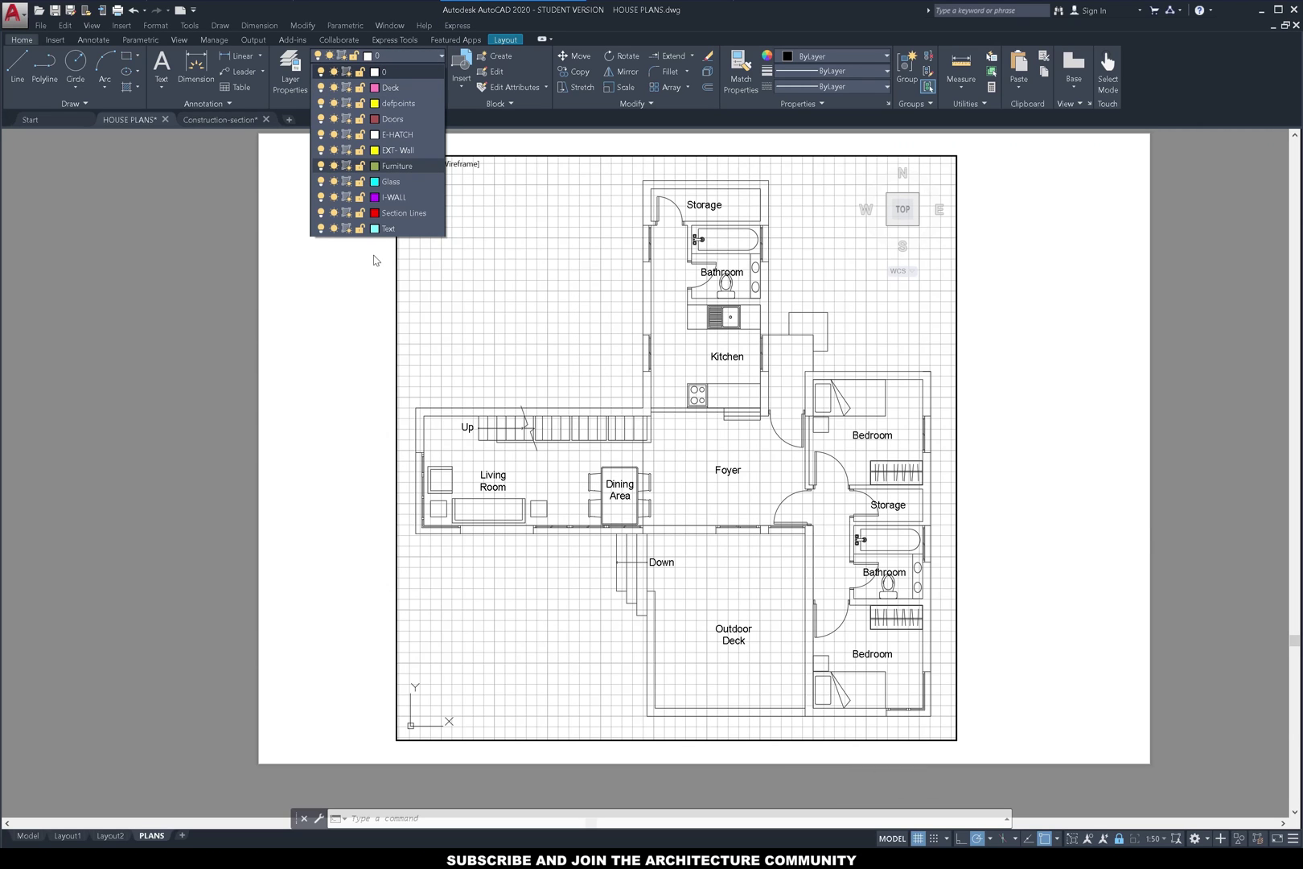
click(320, 228)
click(320, 212)
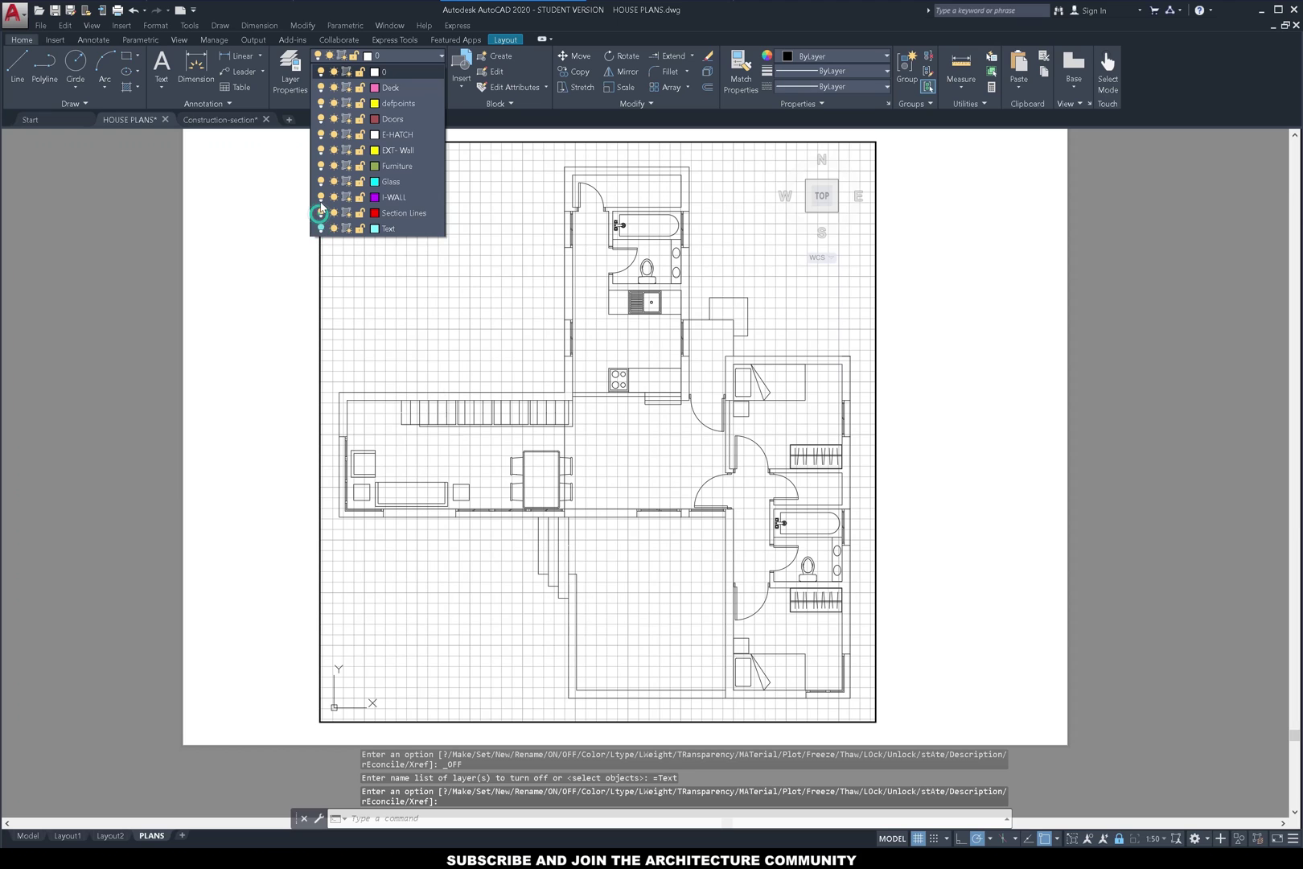
click(321, 197)
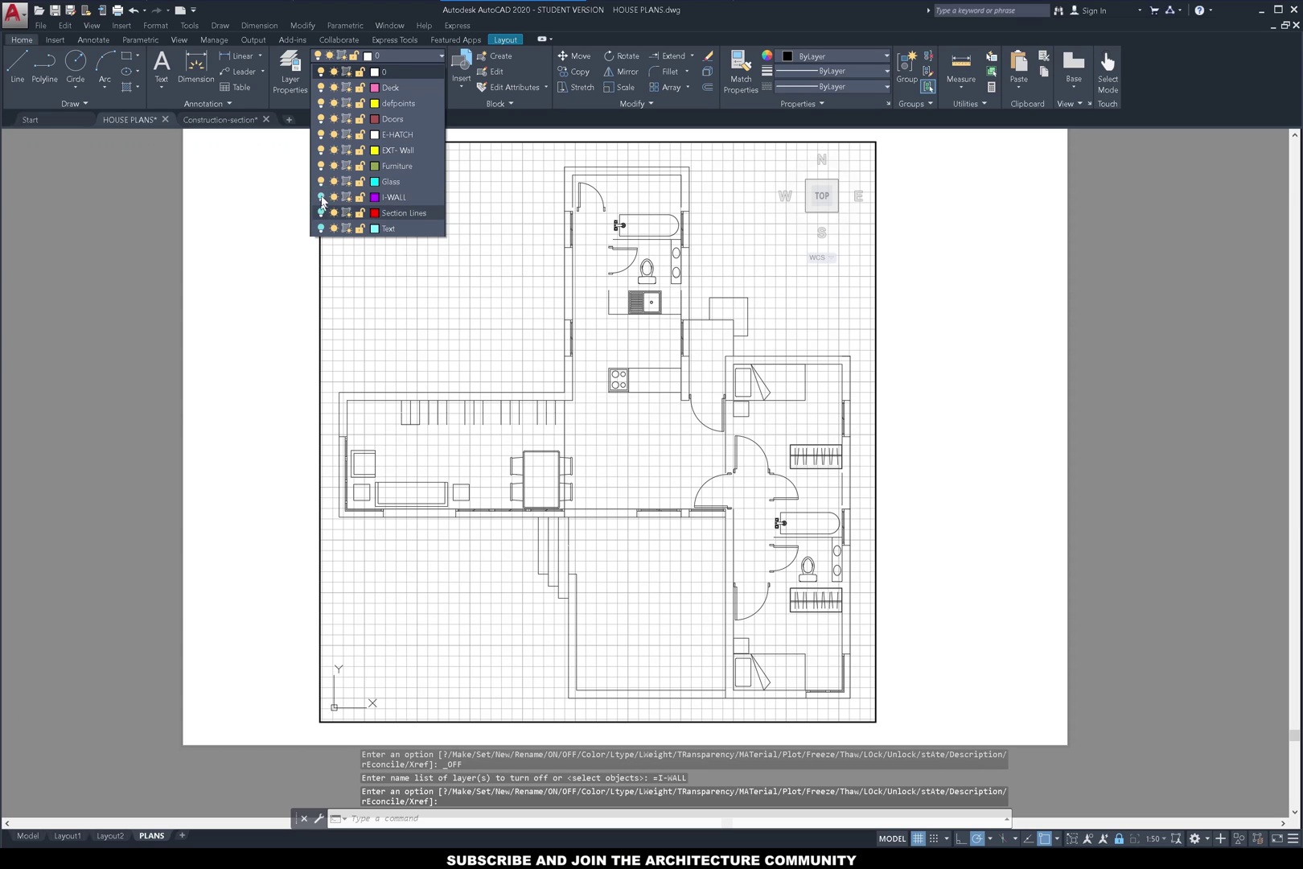
click(321, 181)
click(321, 166)
click(321, 150)
click(321, 134)
click(321, 118)
click(321, 103)
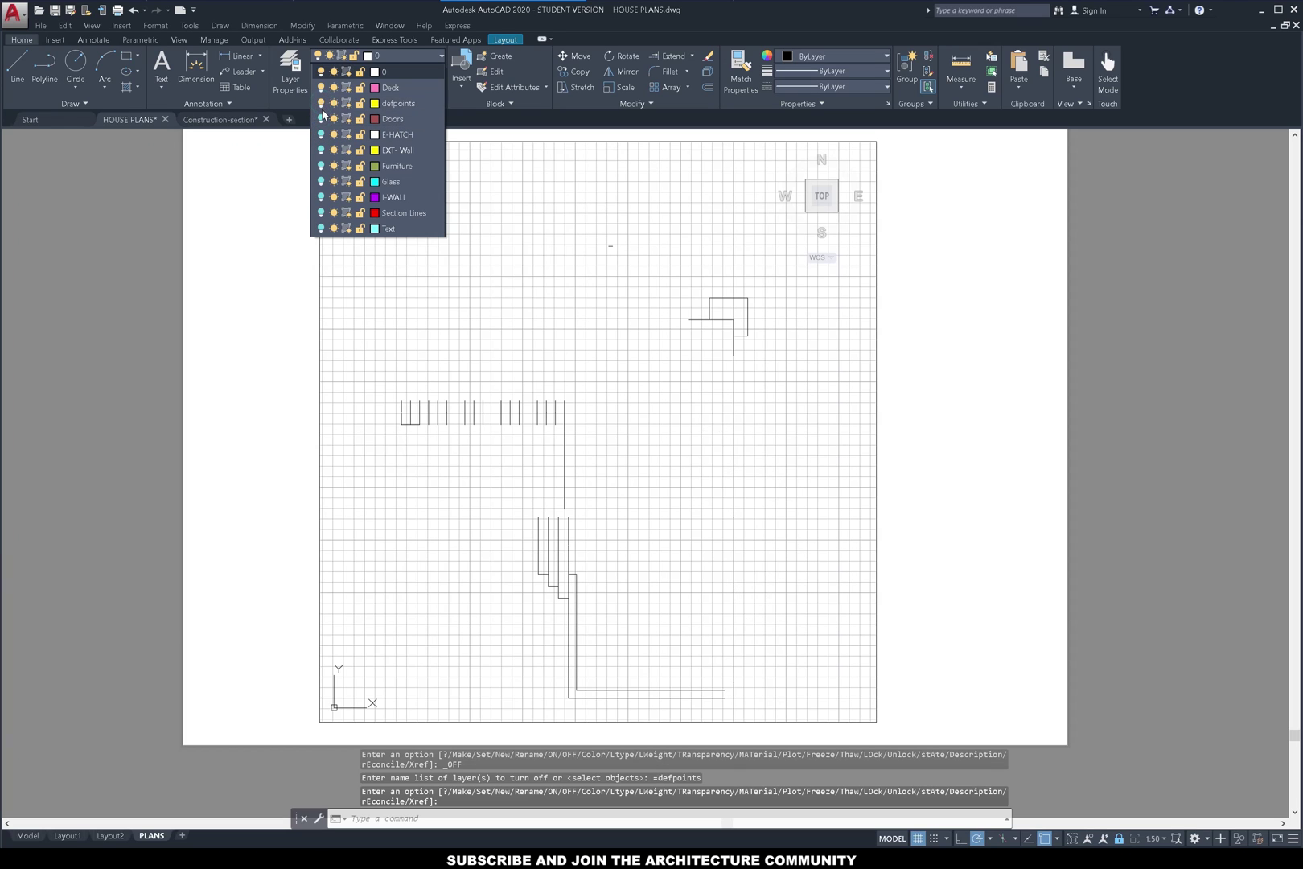
click(253, 166)
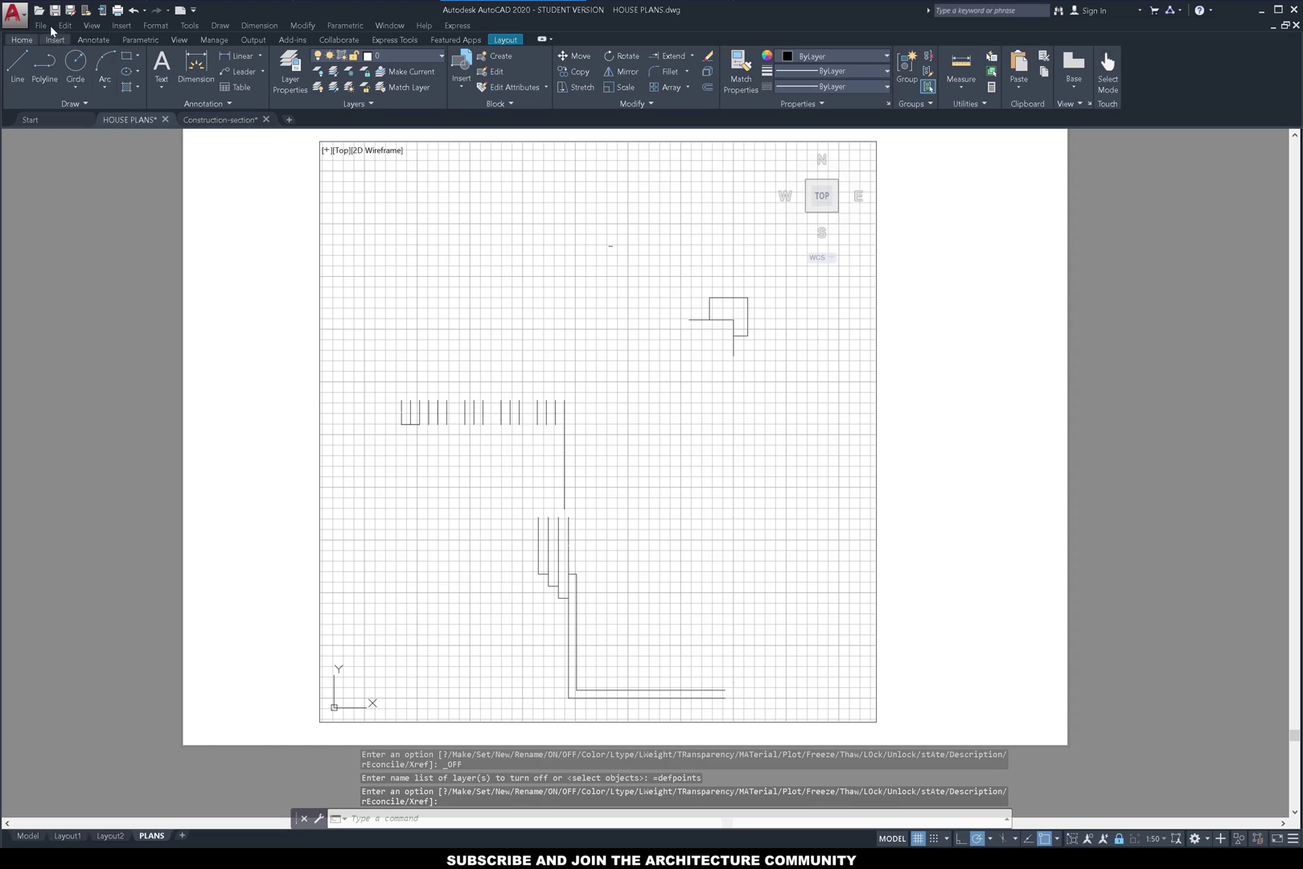
Export the current layout as HOUSE PLANS DECK.pdf into a new HOUSE PLANS LAYERS folder on the Desktop.
click(27, 21)
mouse_move(44, 232)
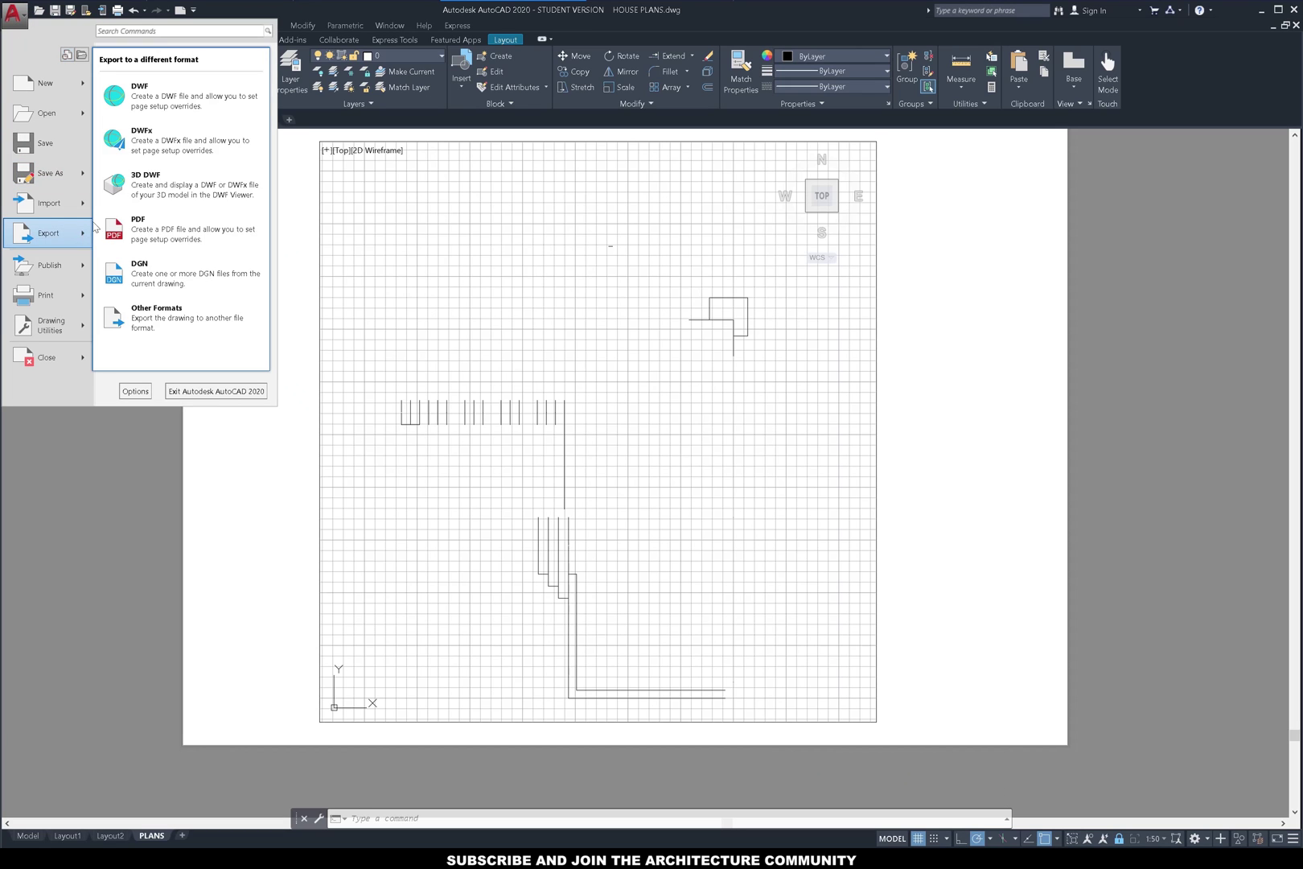
click(144, 235)
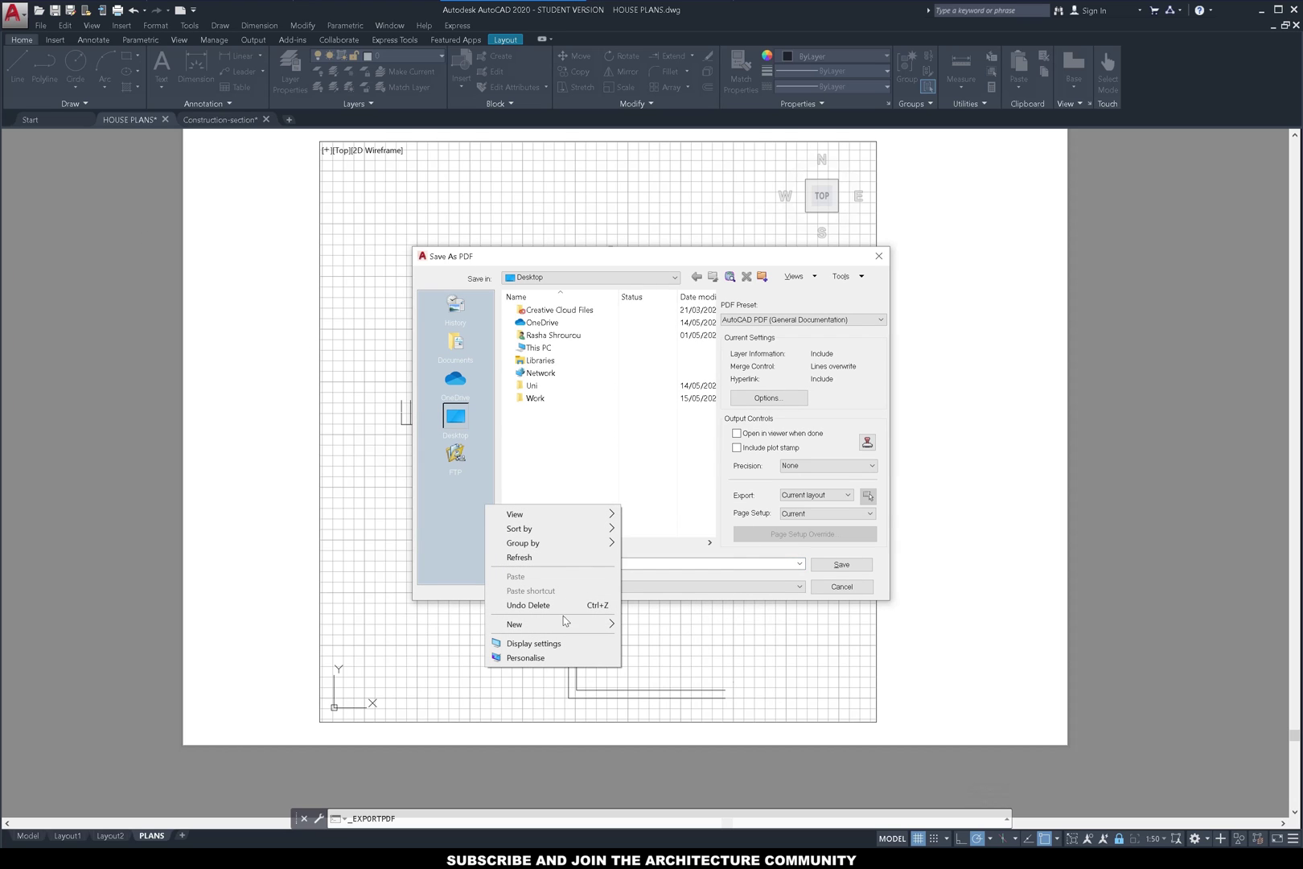
mouse_move(575, 625)
click(648, 625)
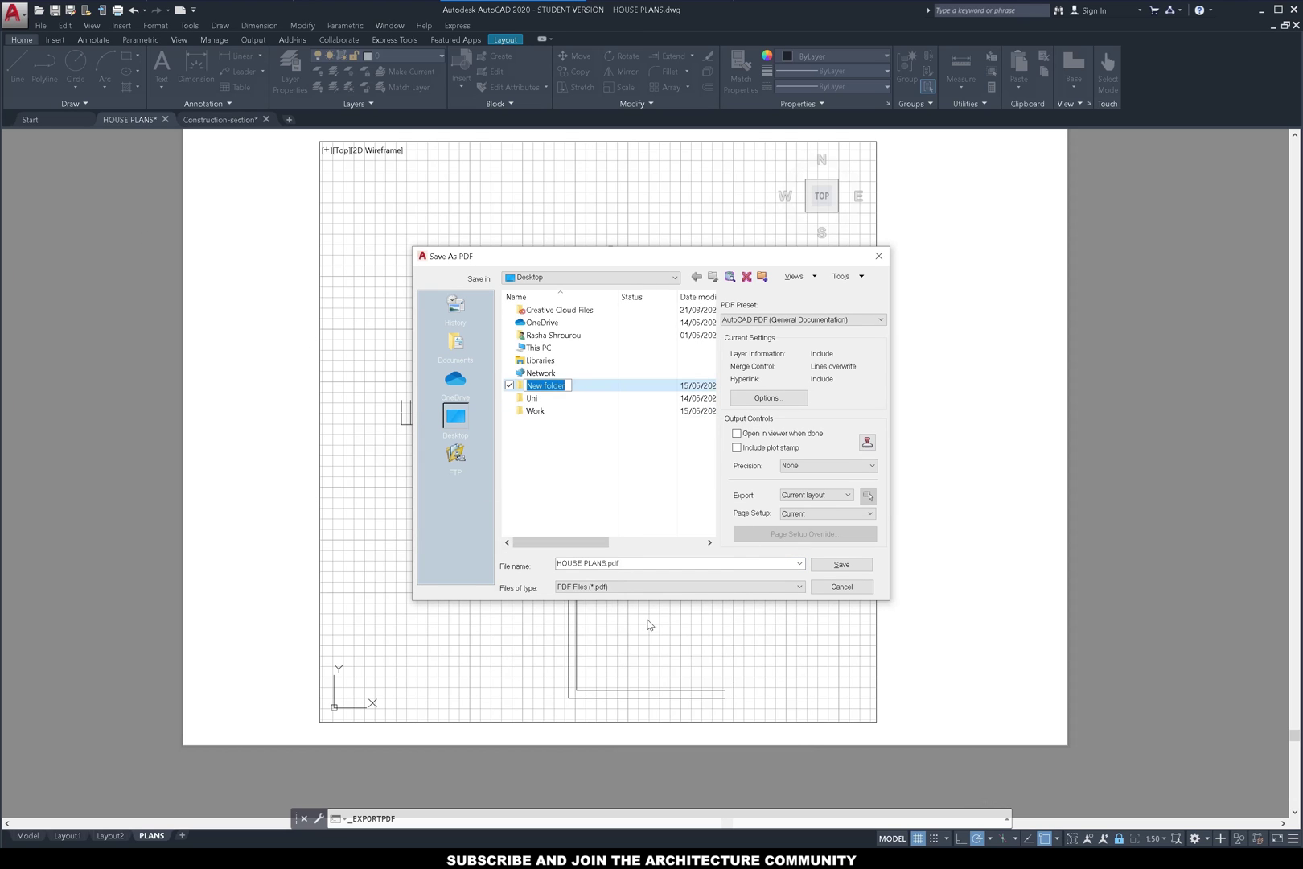
text(HOUSE PLANS LAYERS)
key(Return)
double_click(580, 386)
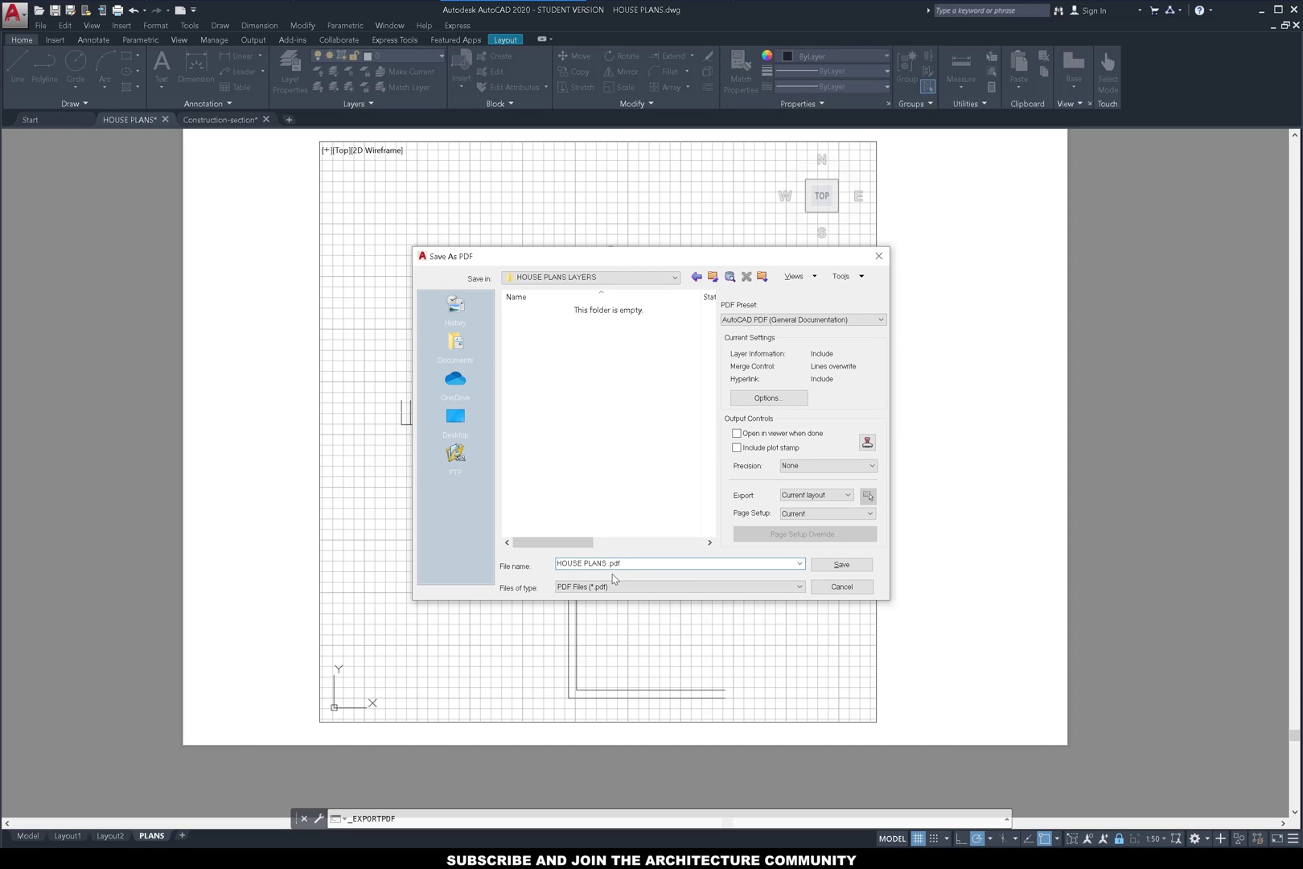
key(Return)
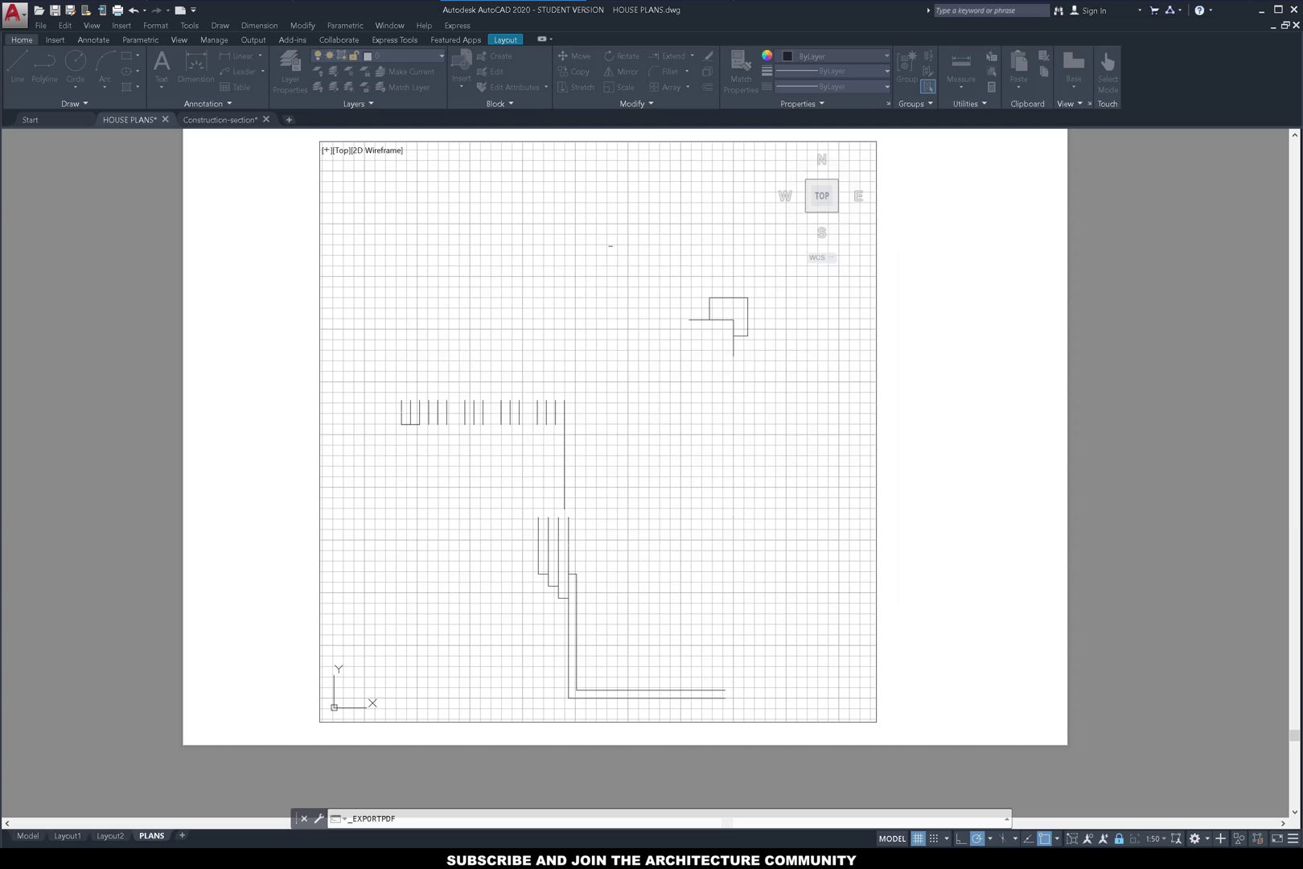
Turn off the Deck layer and export the wall layers to PDF, adding "walls" to the HOUSE PLANS file name.
click(378, 56)
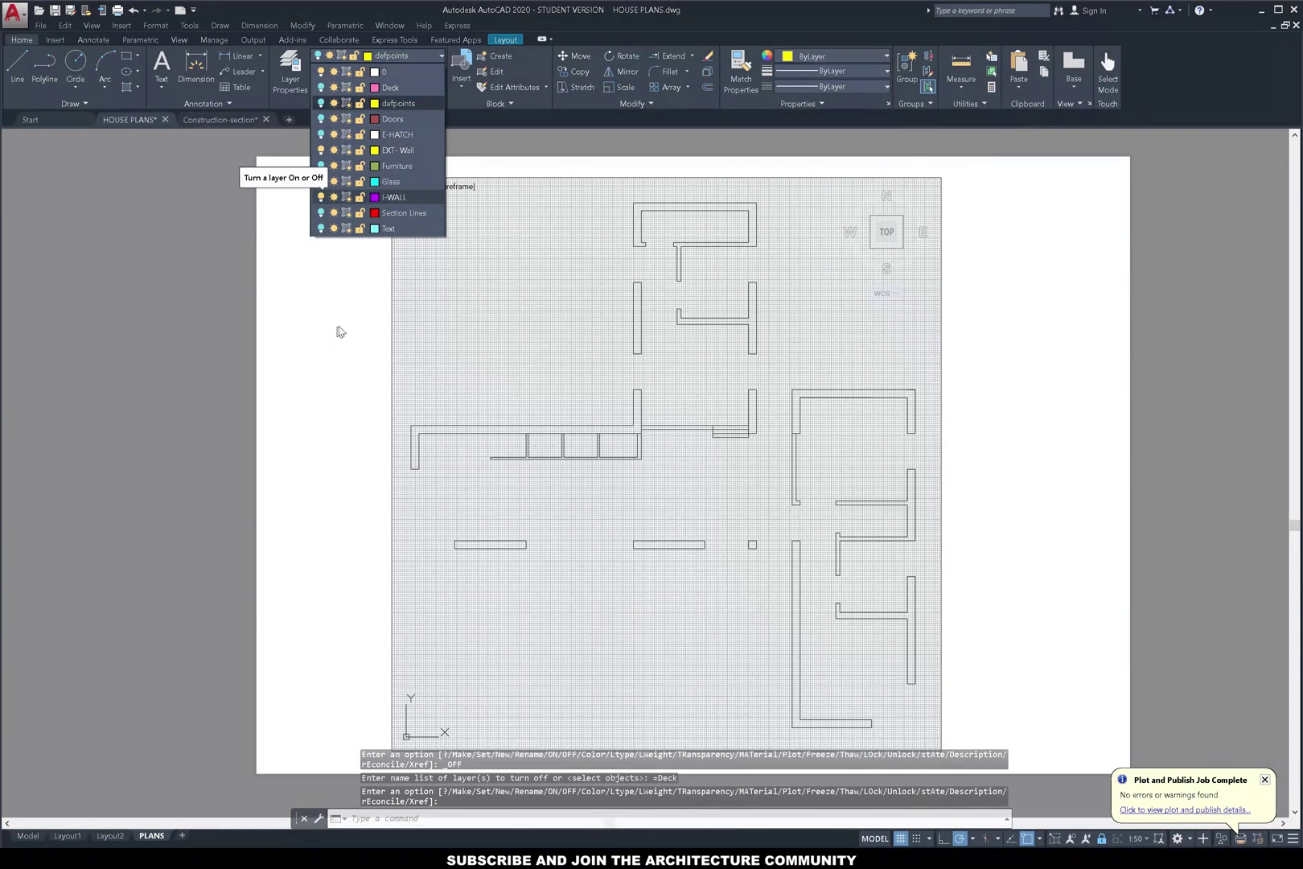
click(352, 351)
click(14, 13)
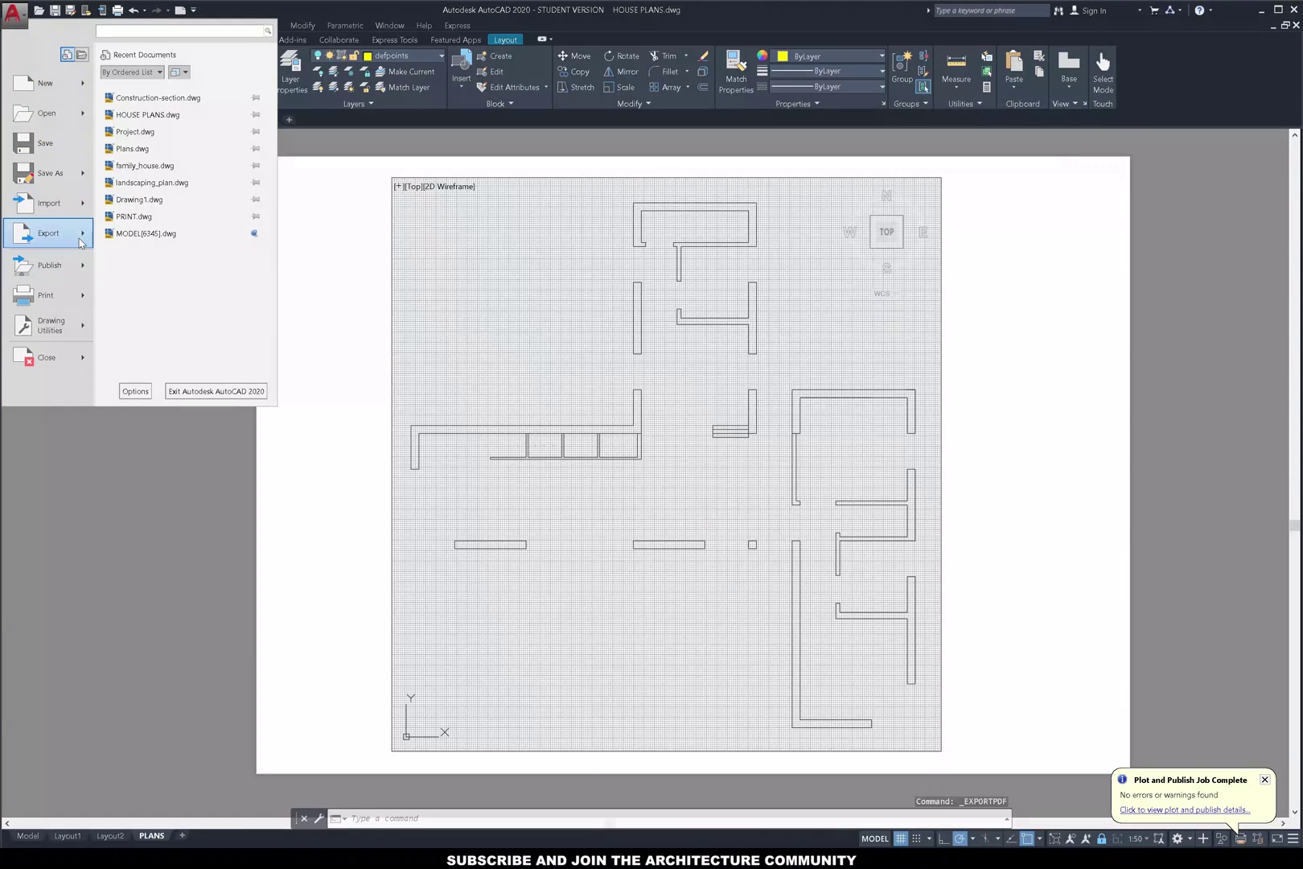
mouse_move(81, 235)
click(125, 225)
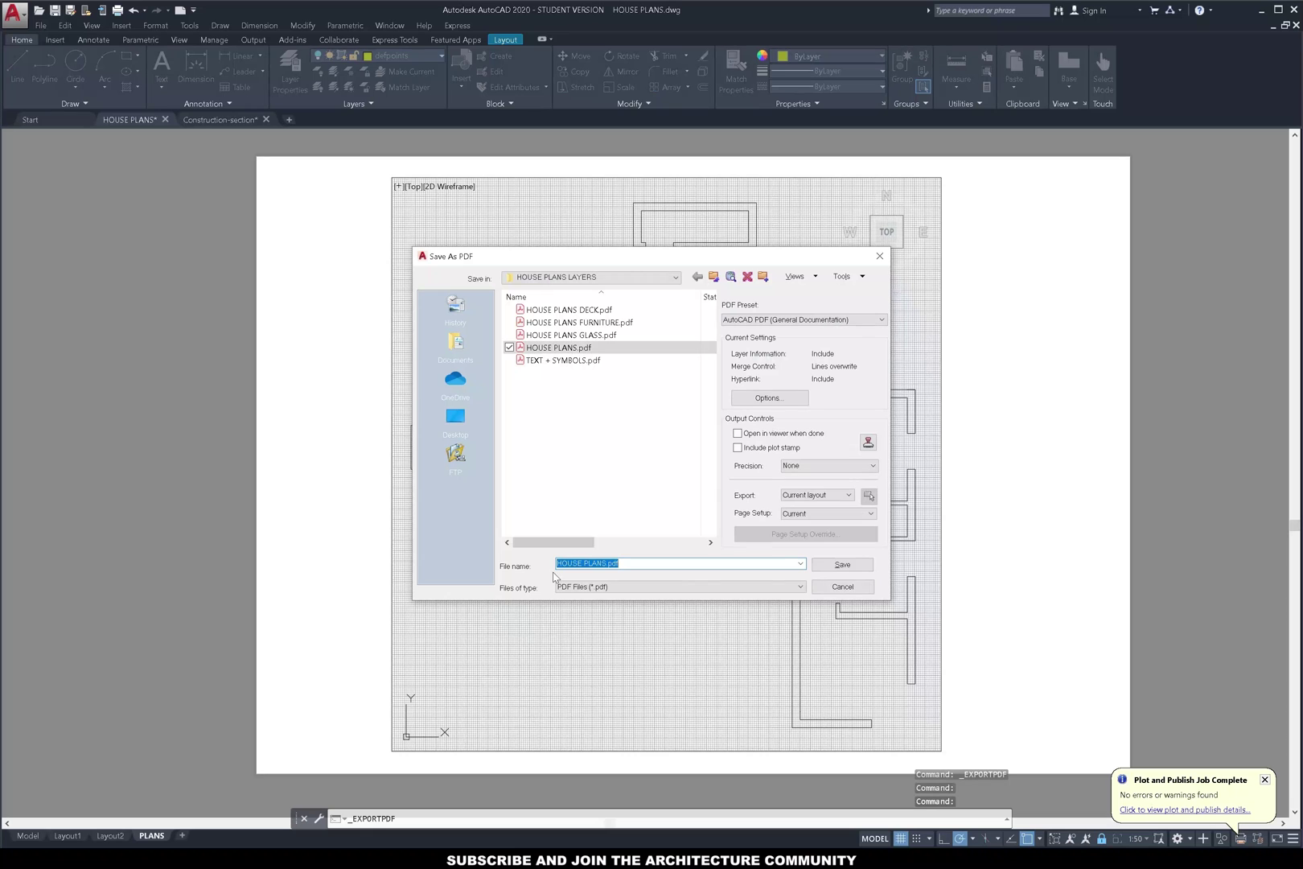
click(608, 563)
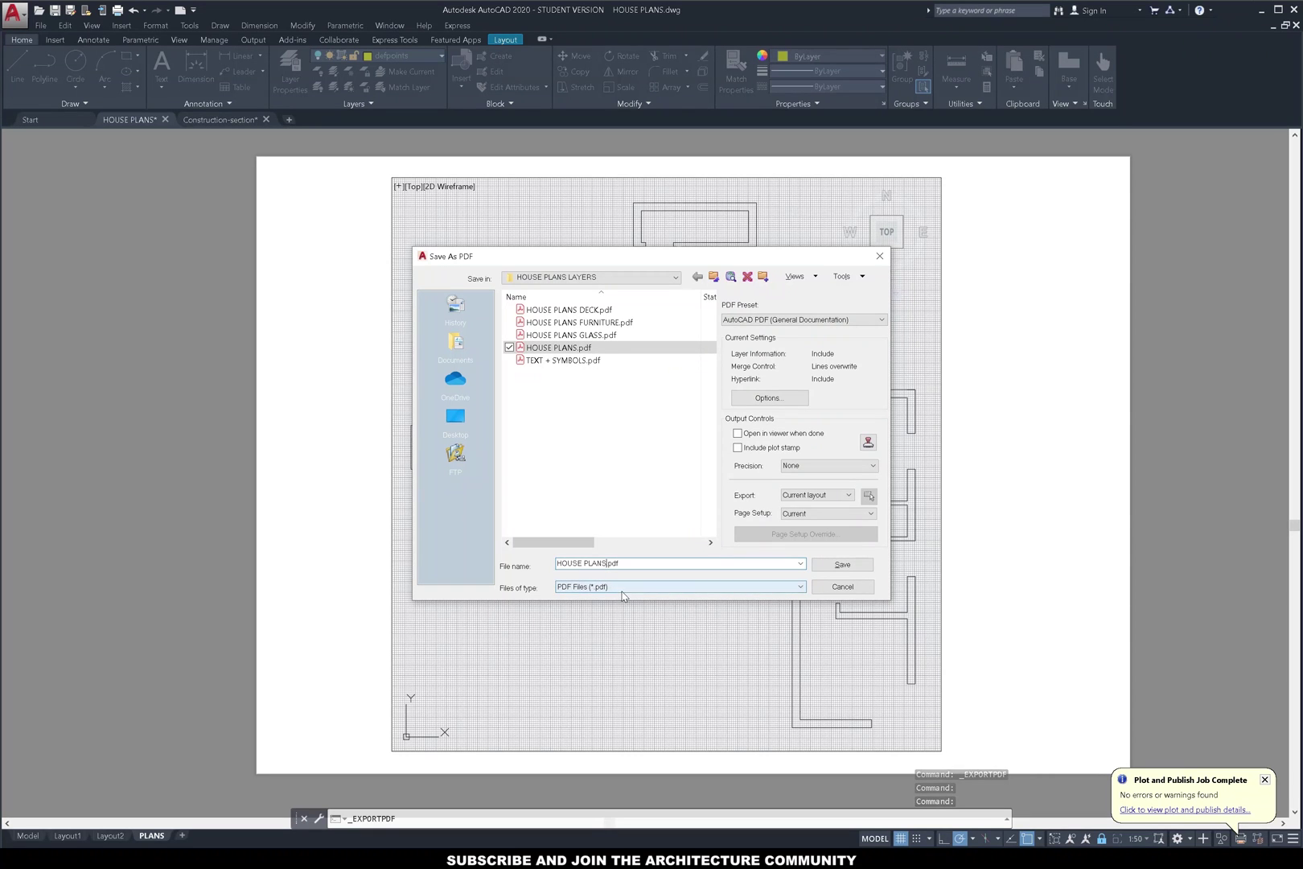
text(walls)
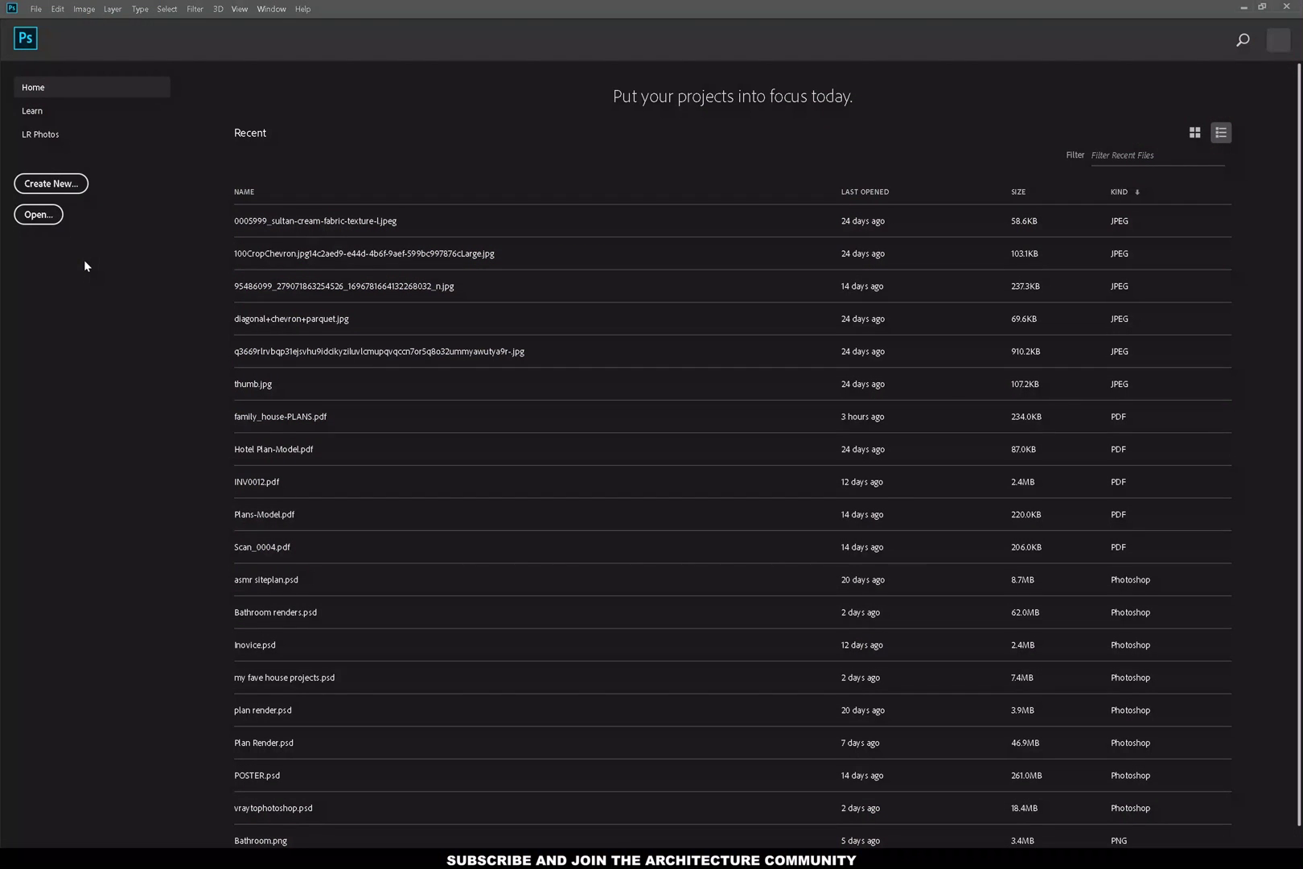
Switch to Photoshop and open HOUSE PLANS.pdf from the HOUSE PLANS LAYERS folder, importing it at 300 pixels/inch in Grayscale.
click(47, 218)
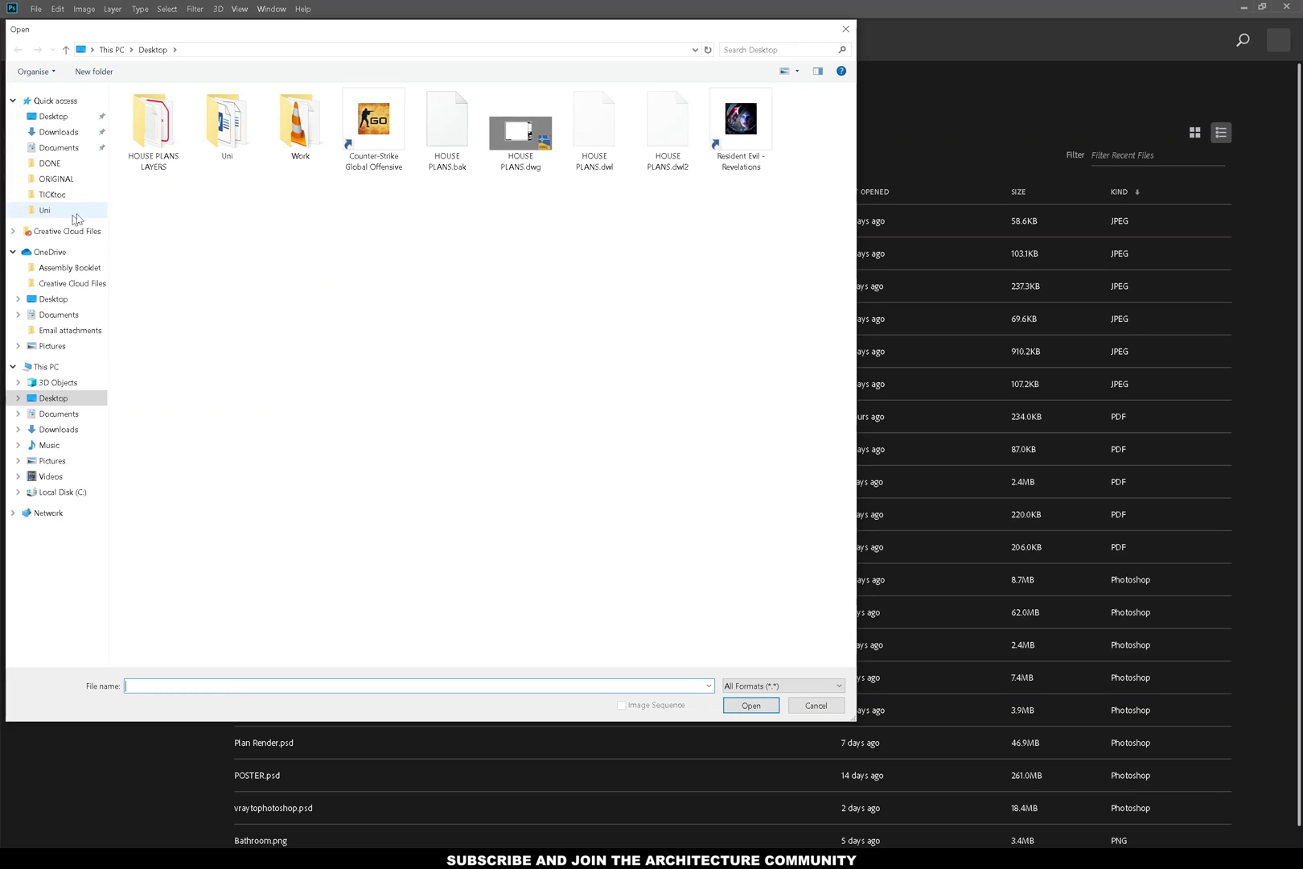
double_click(162, 137)
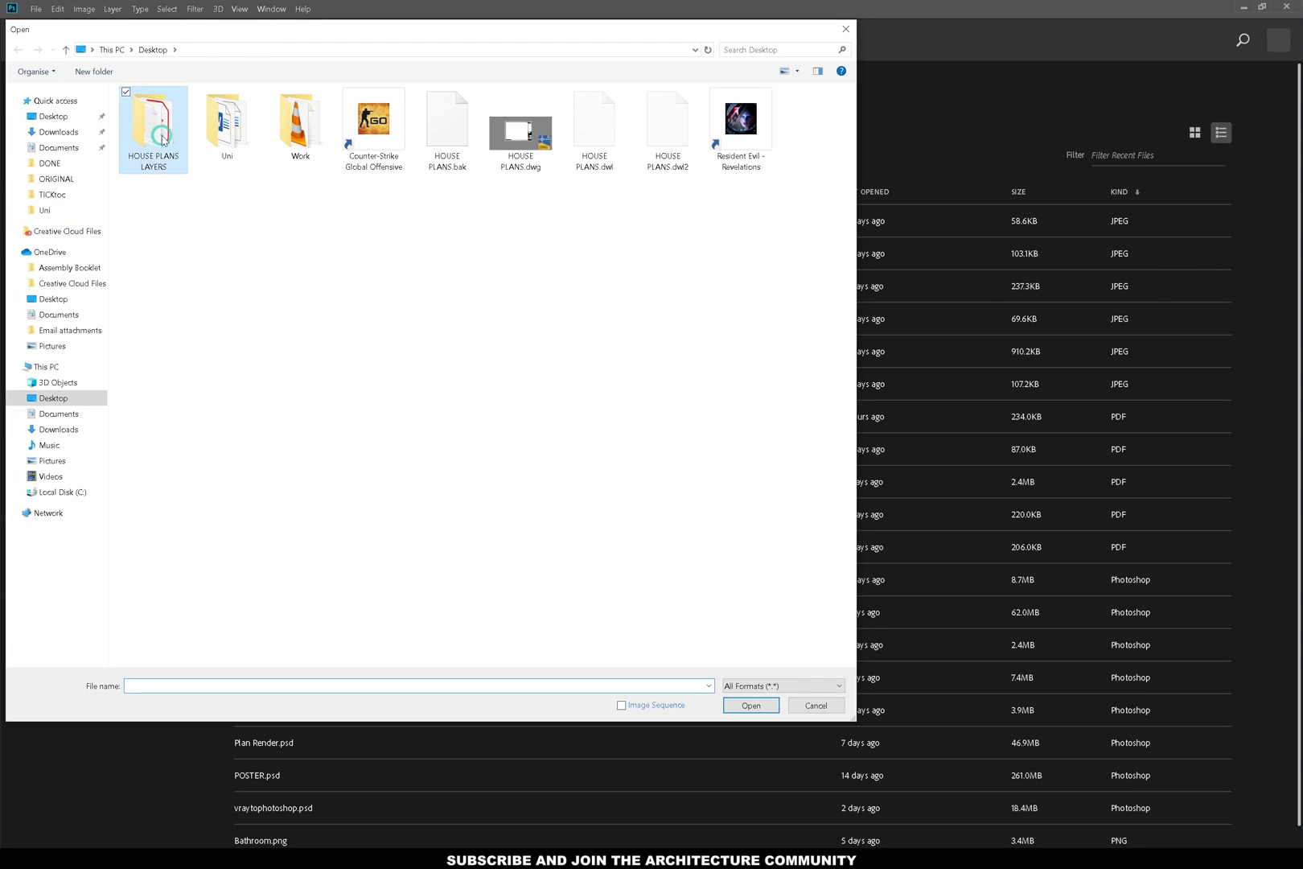
double_click(187, 167)
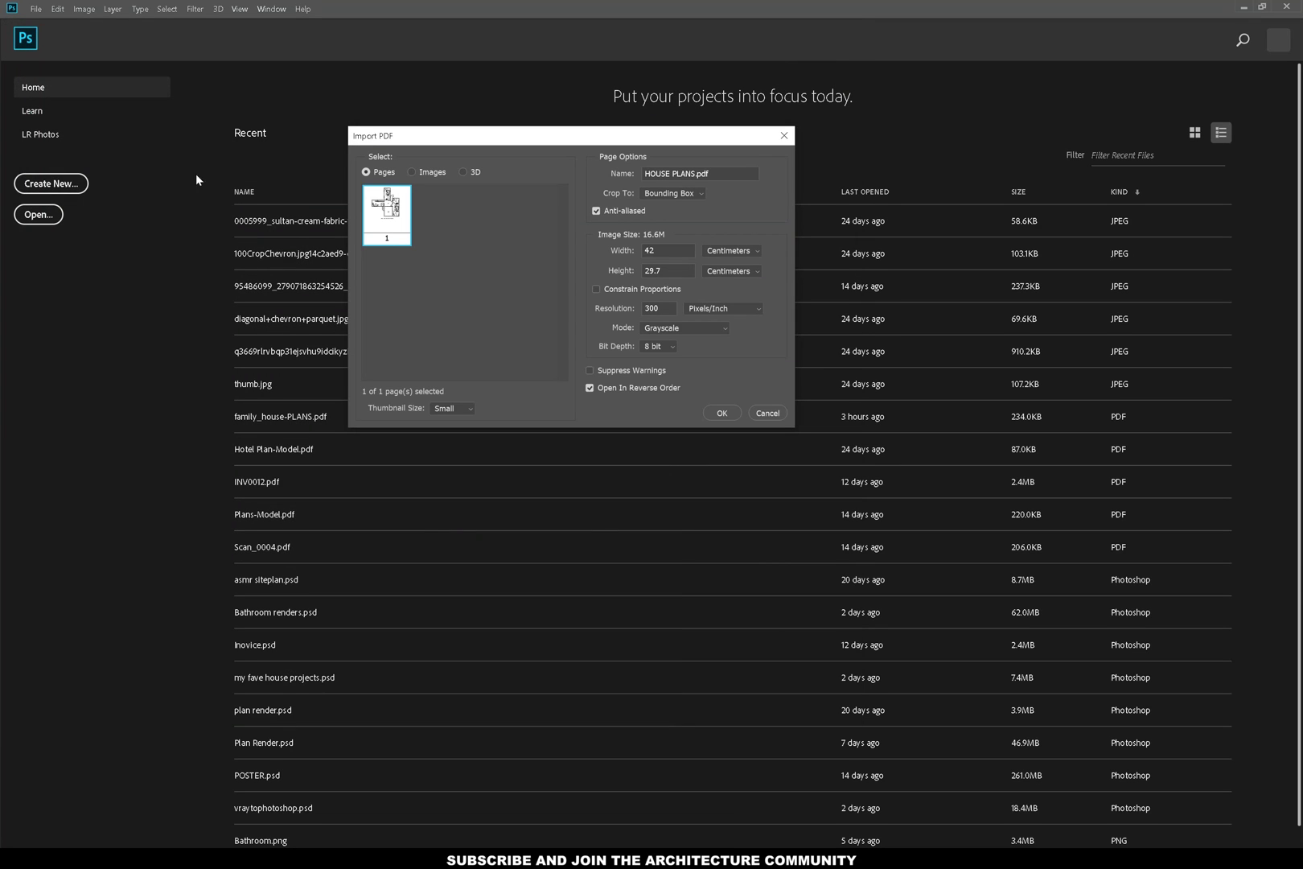
double_click(651, 309)
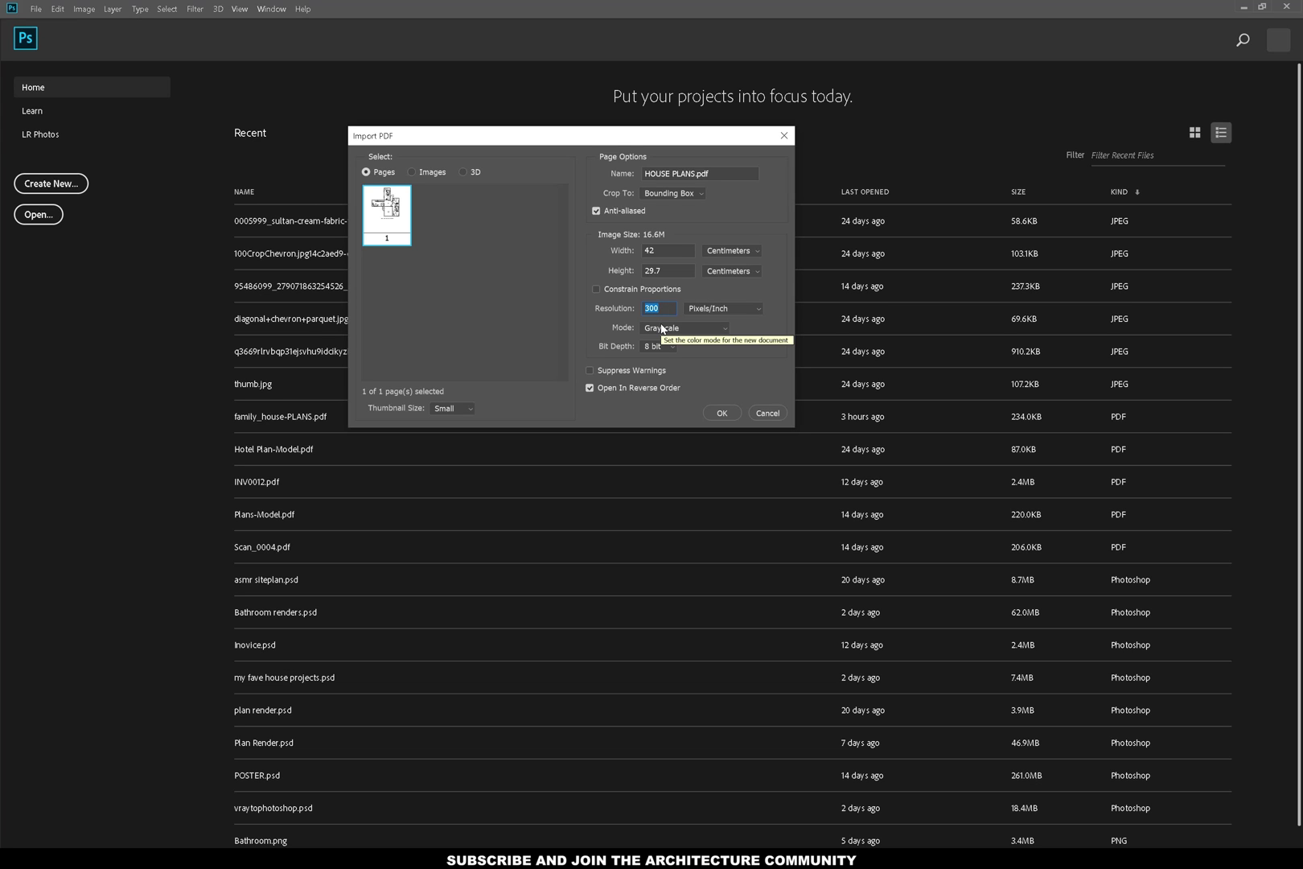
click(721, 411)
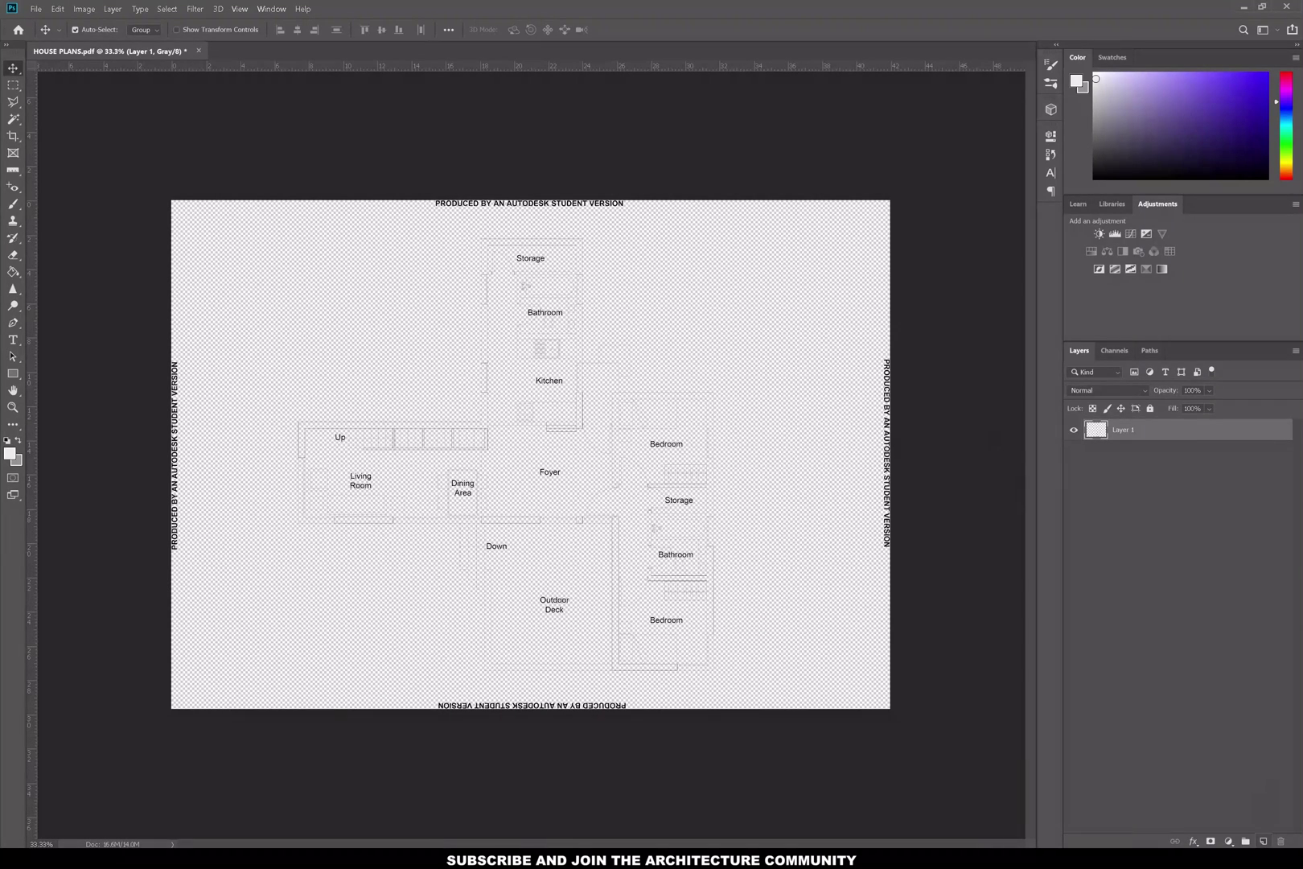
Add a new layer beneath the drawing layer and fill it with the near-white foreground colour using the Paint Bucket.
click(1264, 841)
drag(1111, 430, 1113, 469)
click(13, 272)
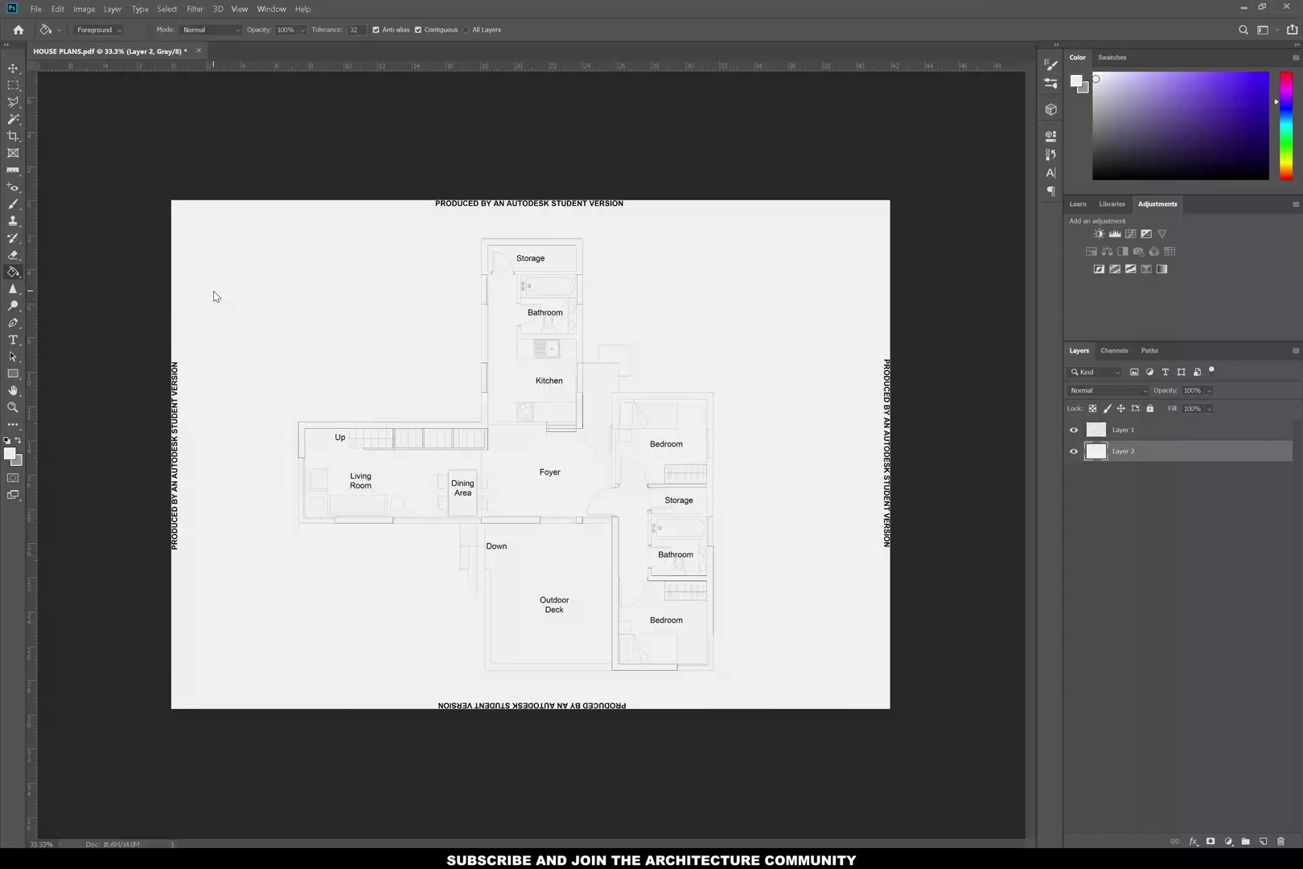
Rename the filled layer Background and lock it completely.
double_click(1123, 451)
text(Background)
key(Return)
click(1151, 409)
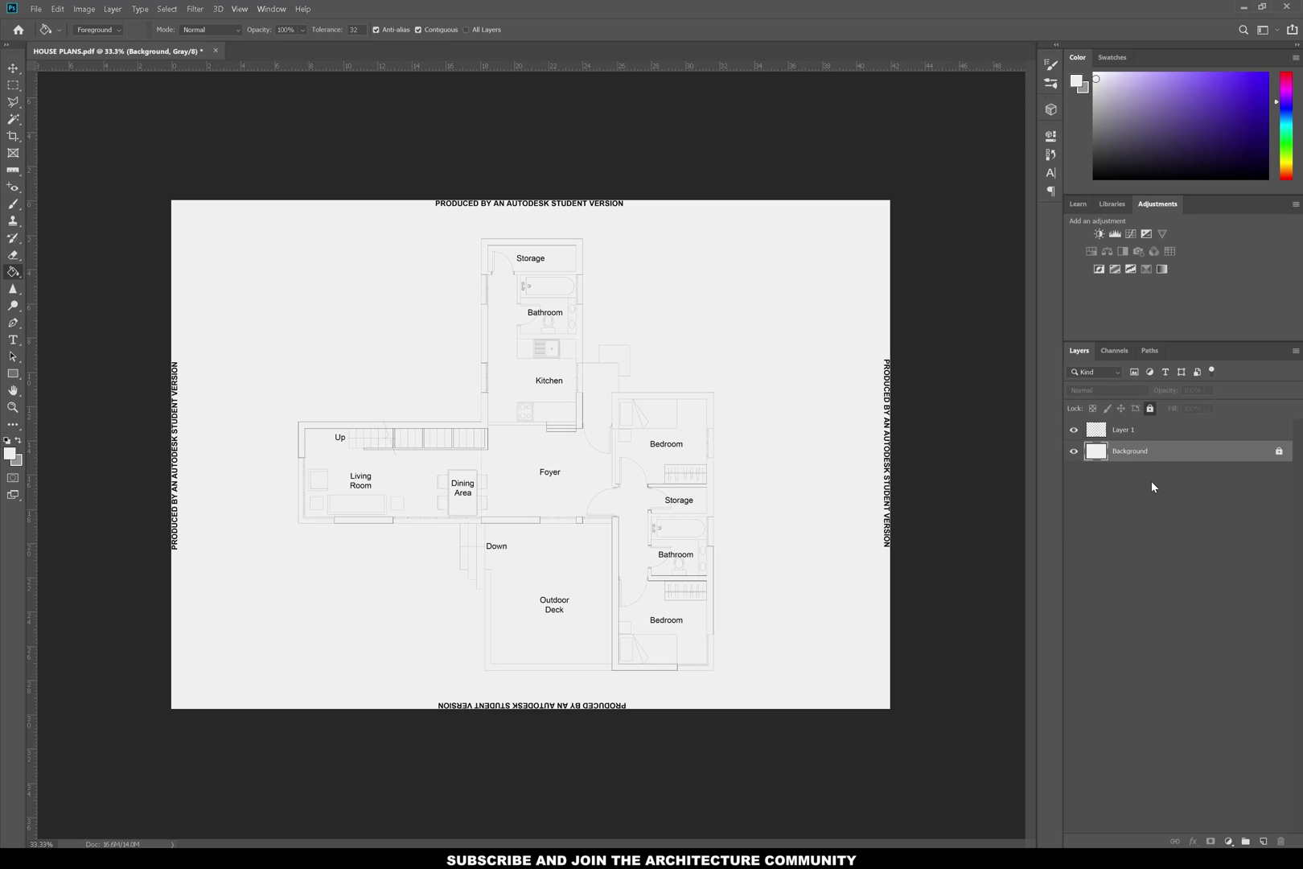
Rename the imported floor plan layer DRAWING.
click(1126, 433)
double_click(1125, 432)
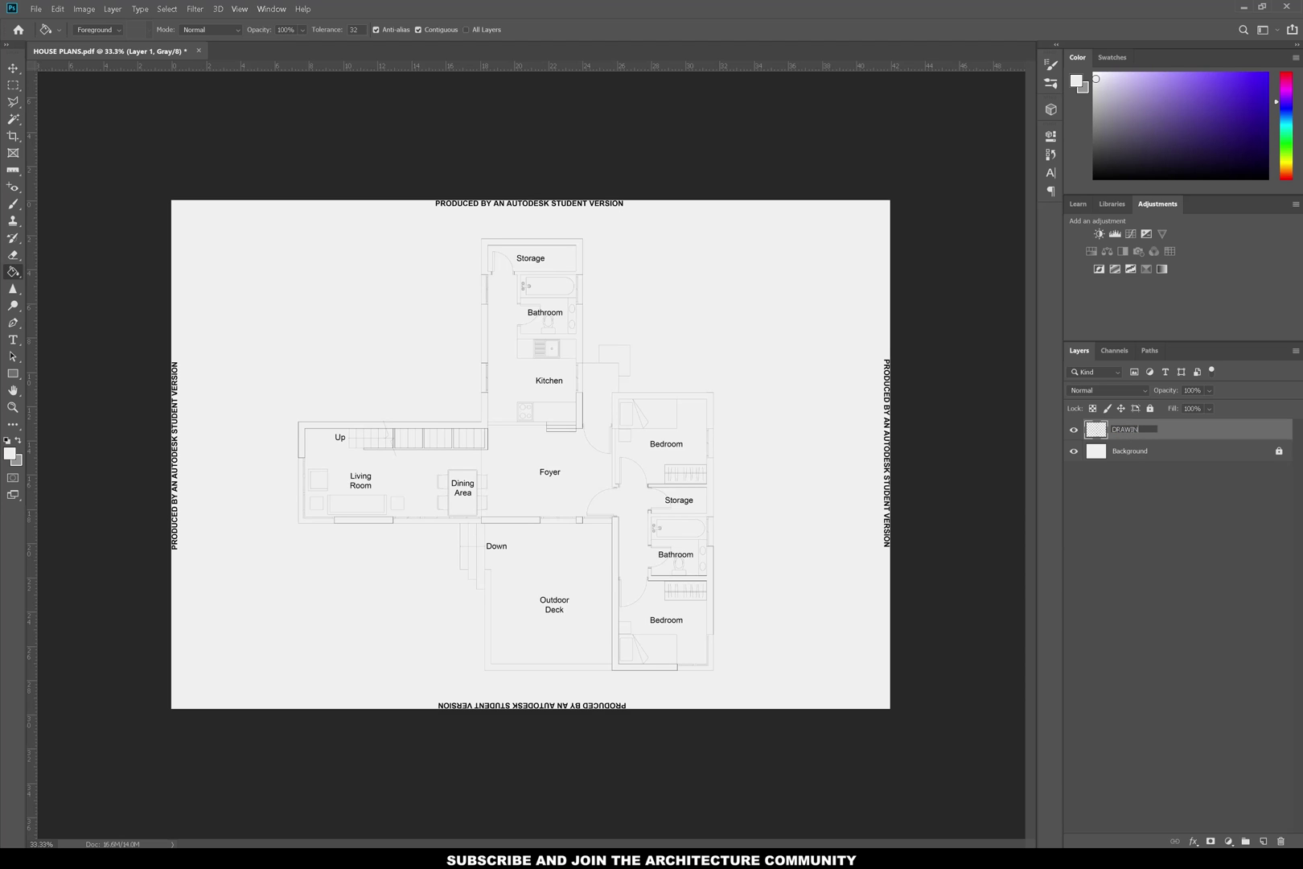
key(Return)
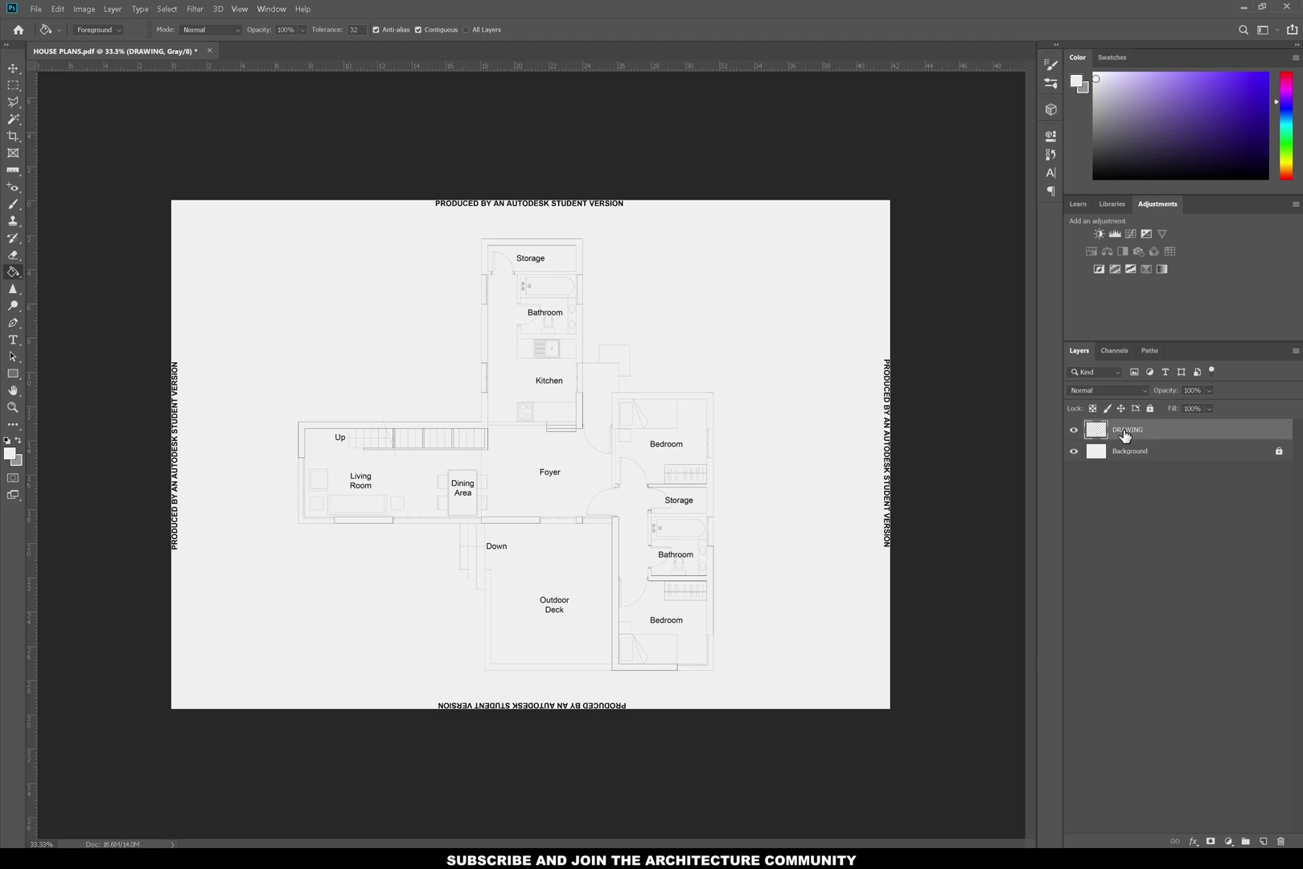
Set the DRAWING layer's blend mode to Multiply and lock the layer completely.
click(1103, 389)
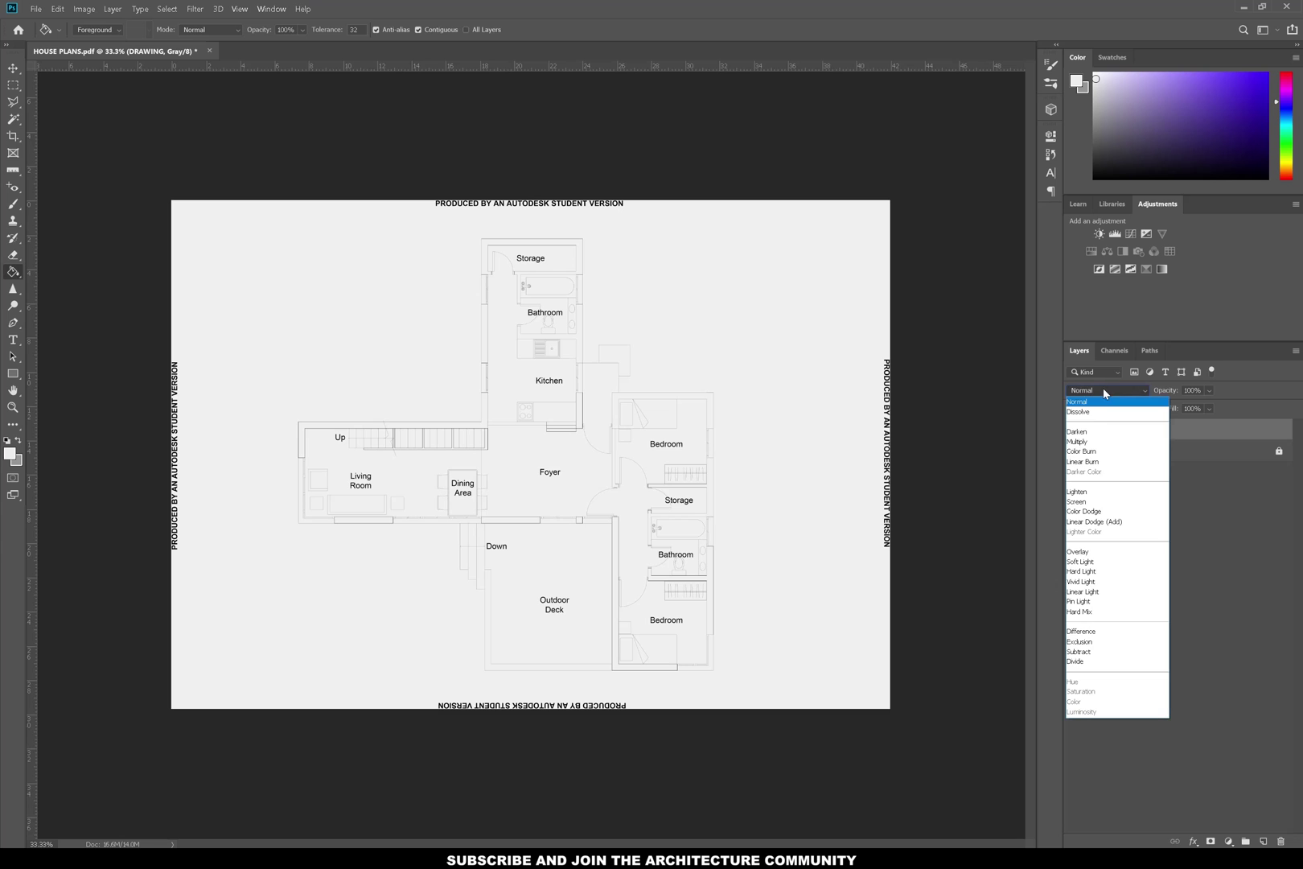
click(1100, 442)
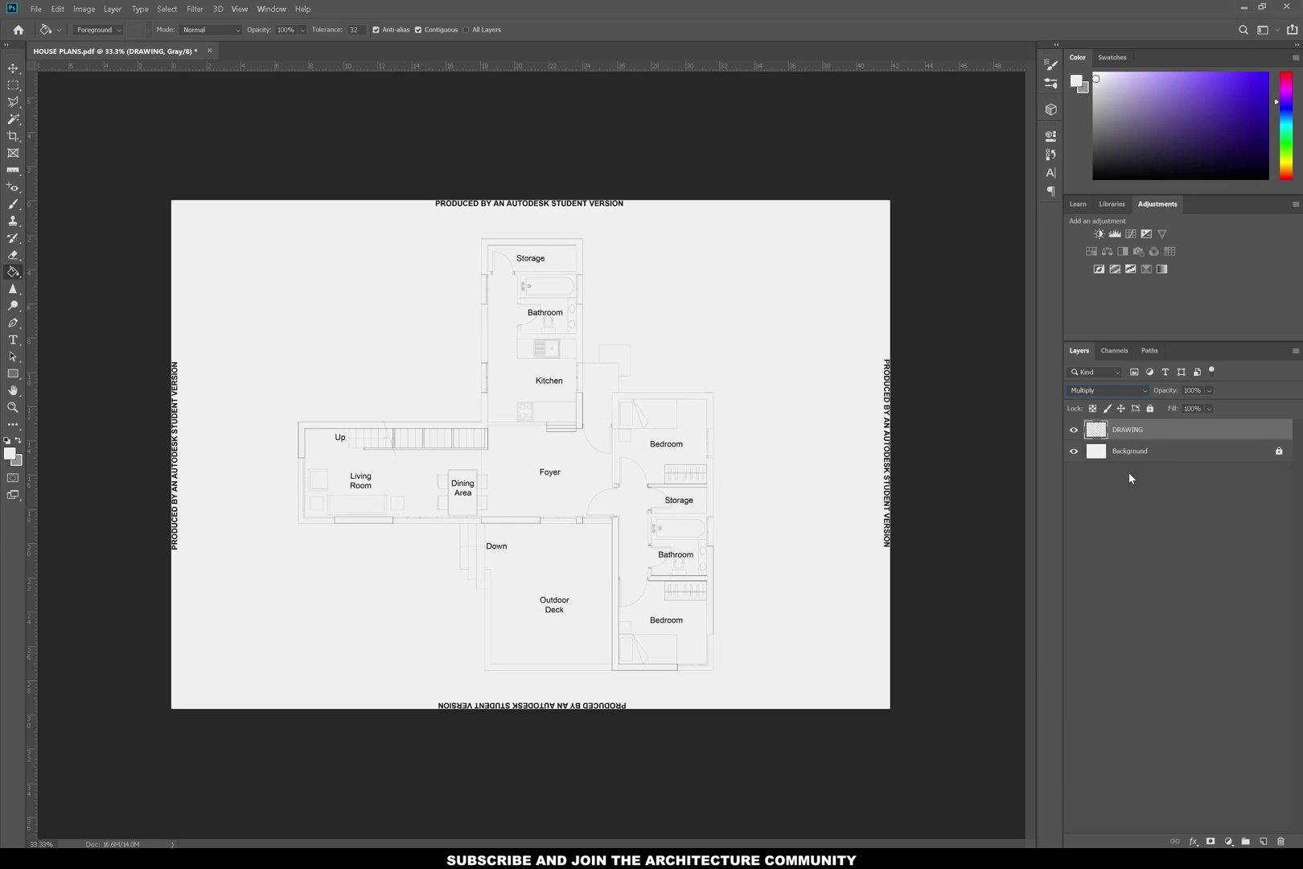
click(1152, 407)
Add four new empty layers between the Background and DRAWING layers.
click(1152, 453)
click(1263, 841)
click(1263, 841)
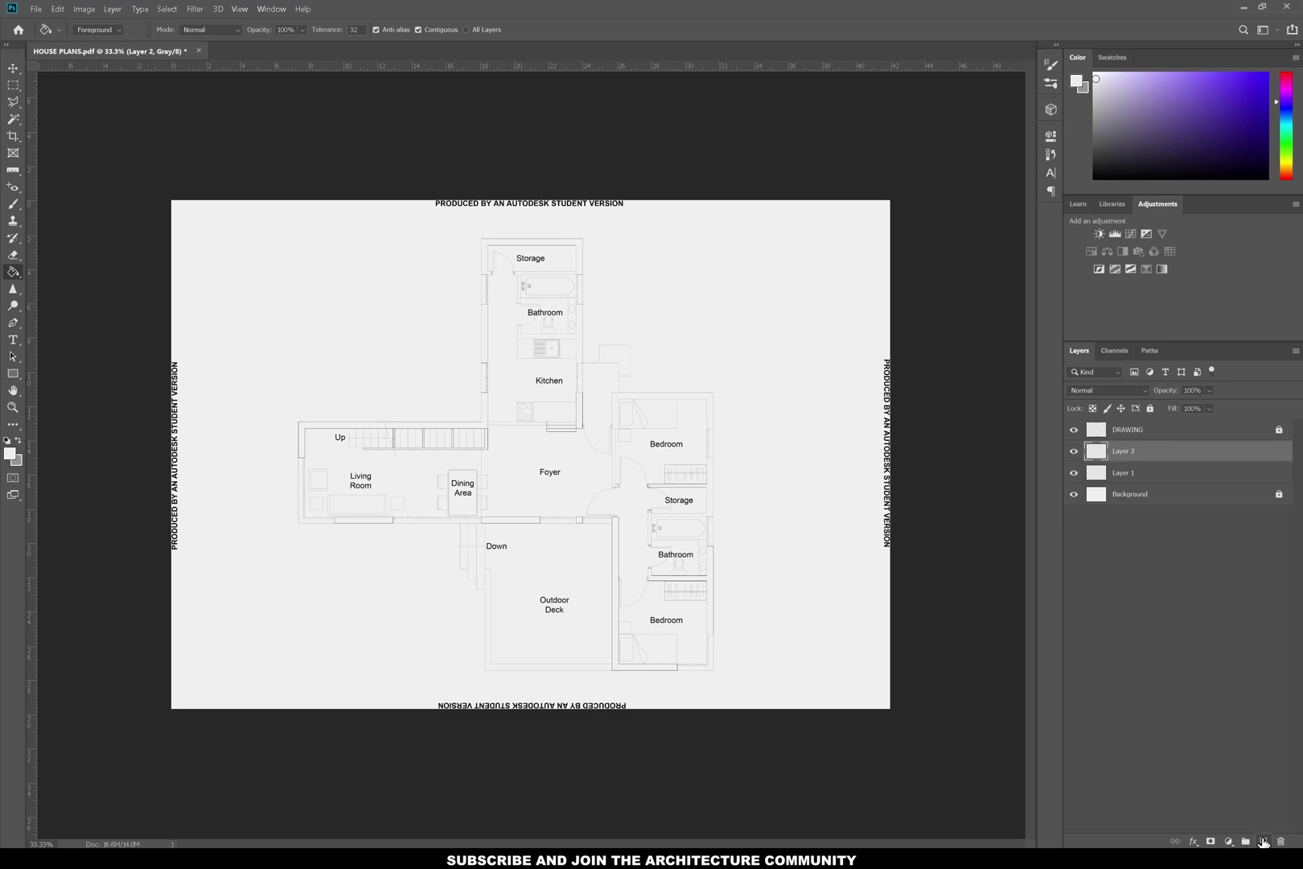
click(1263, 841)
click(1263, 841)
key(v)
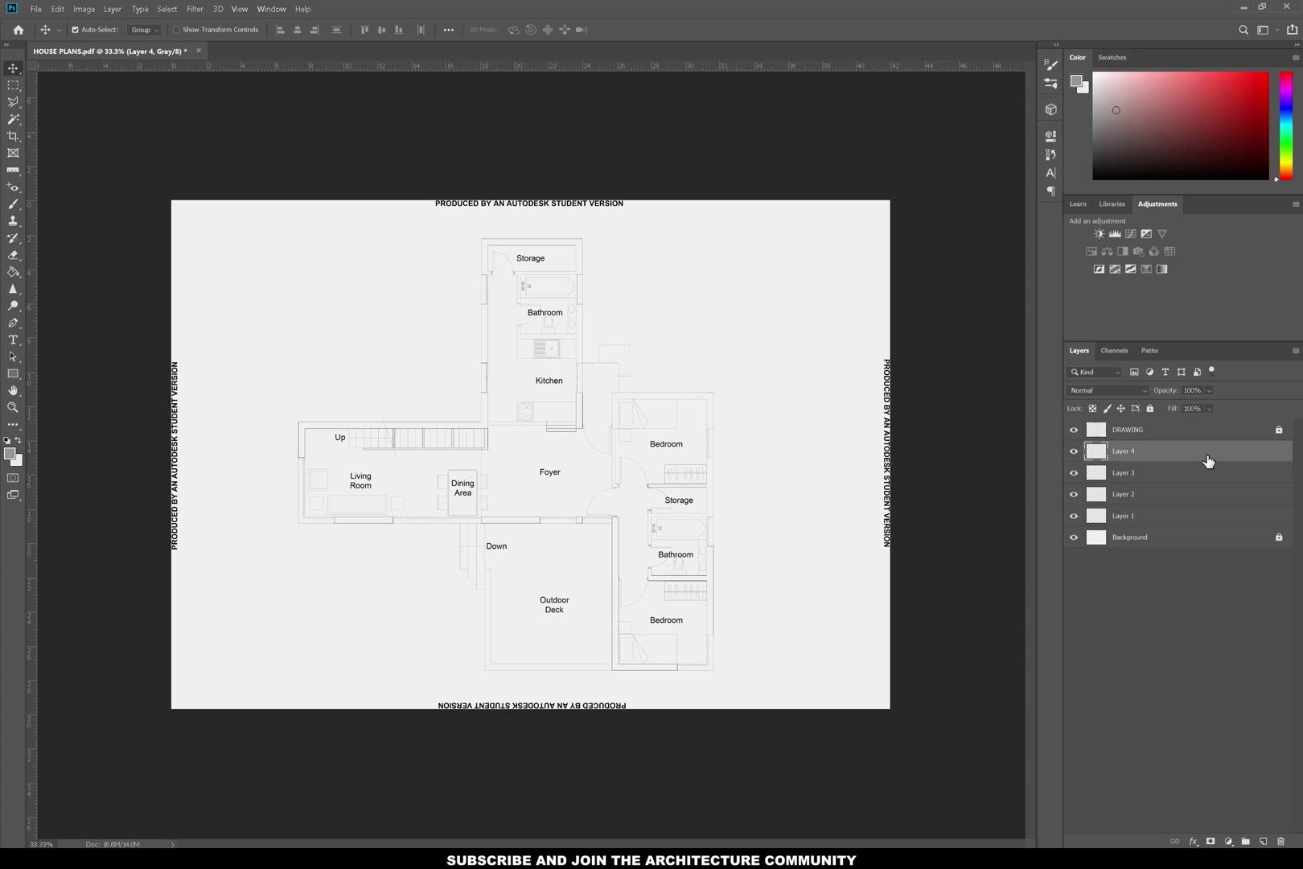
Load the DECK, FURNITURE, GLASS, WALLS + DOORS and TEXT + SYMBOLS PDFs from HOUSE PLANS LAYERS into one layer stack.
click(35, 11)
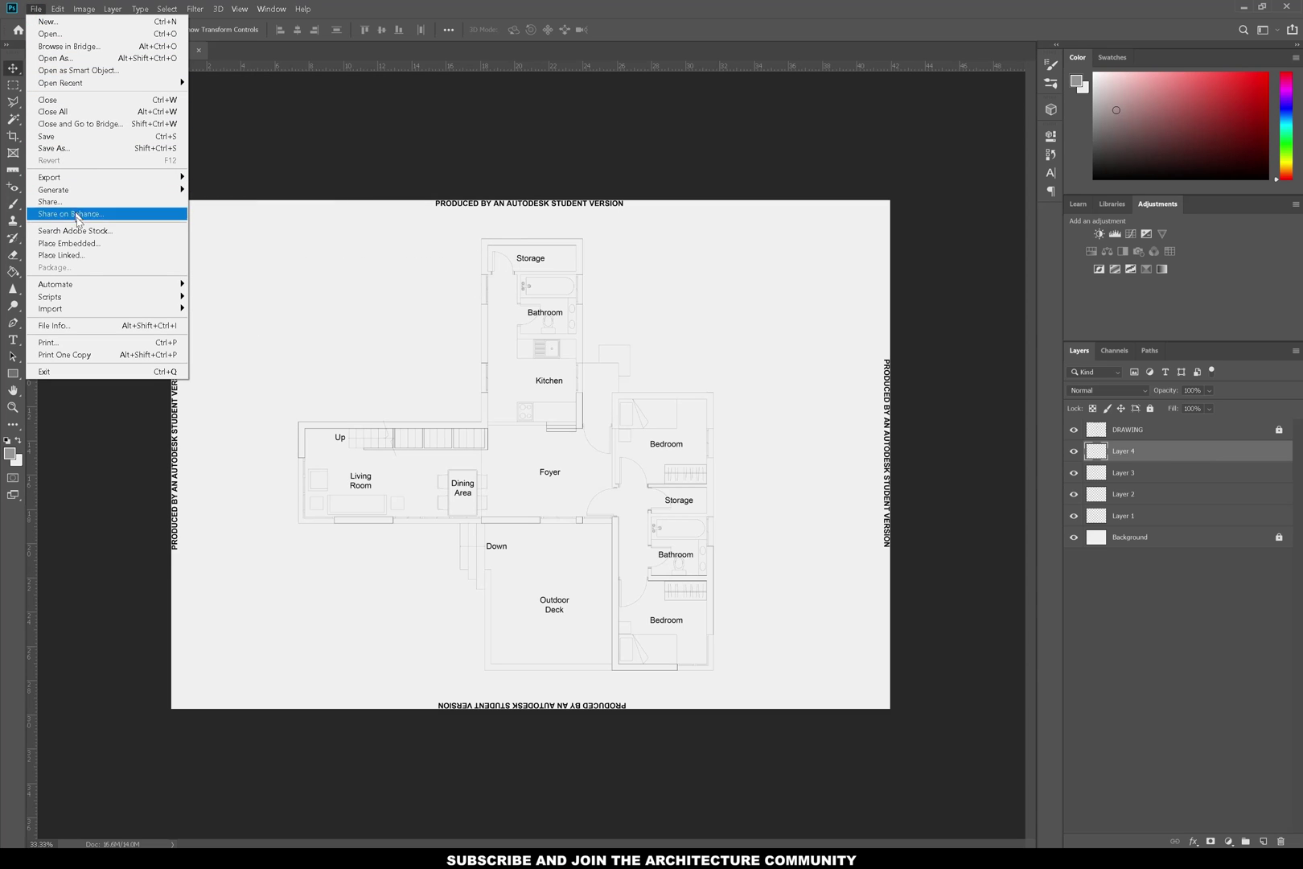
mouse_move(109, 296)
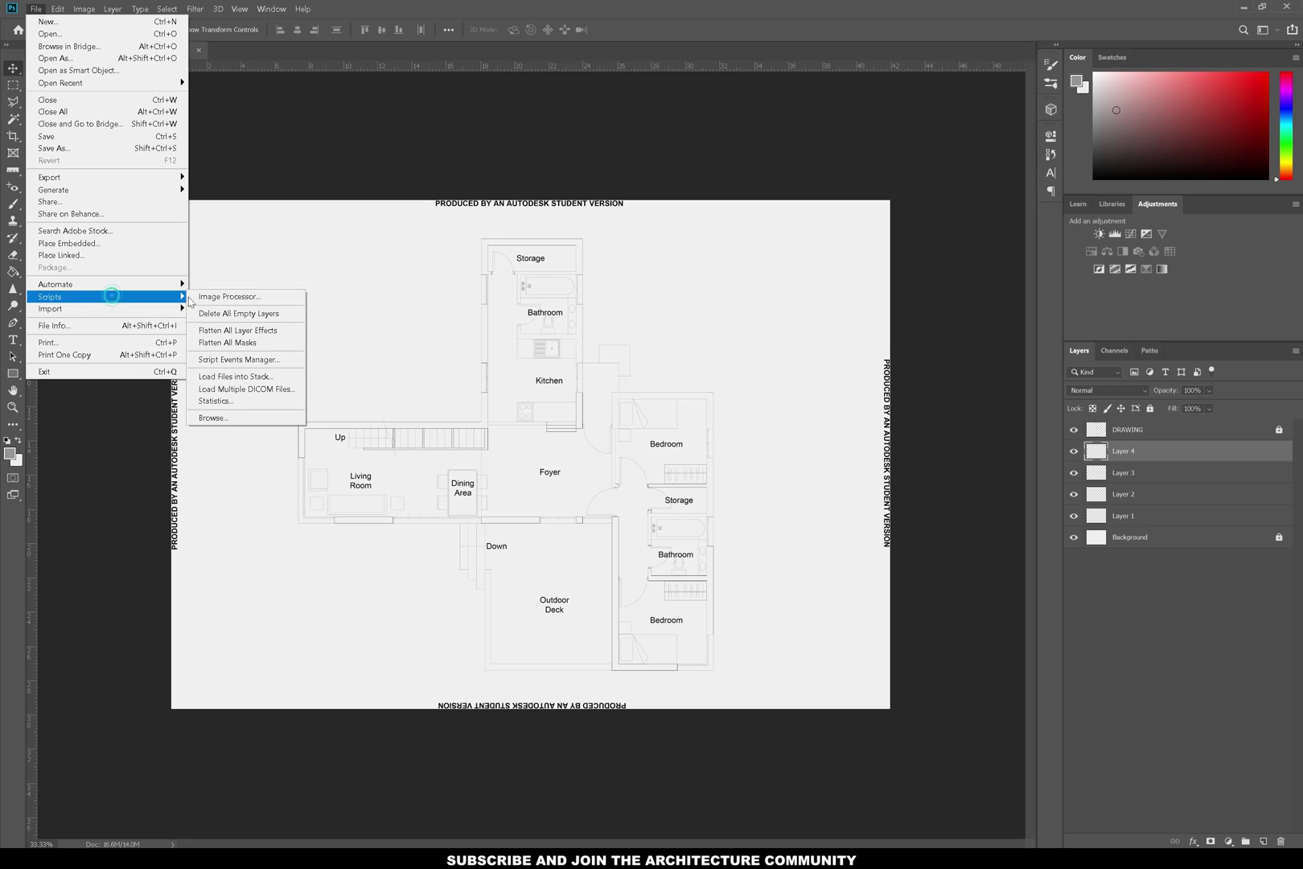
click(227, 378)
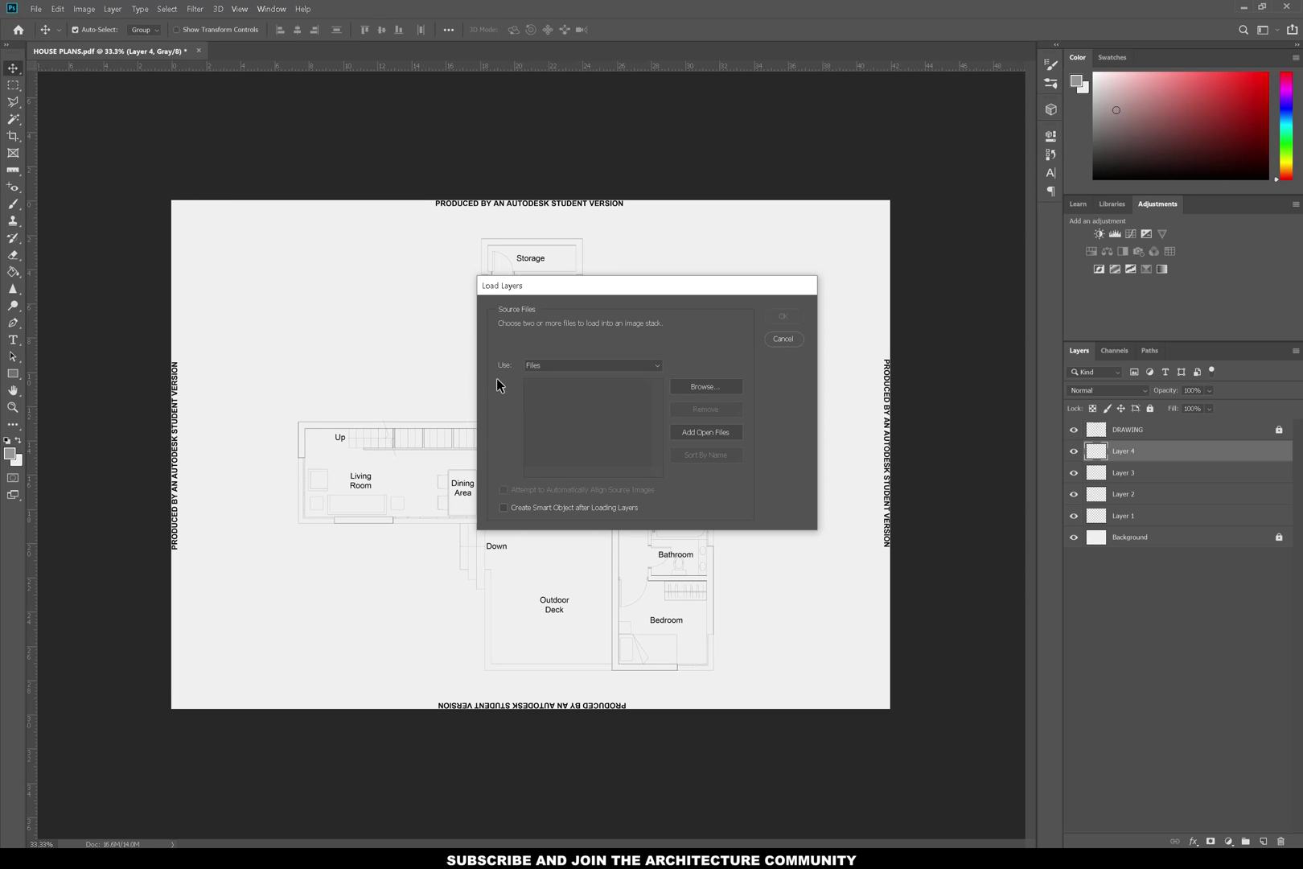
click(706, 386)
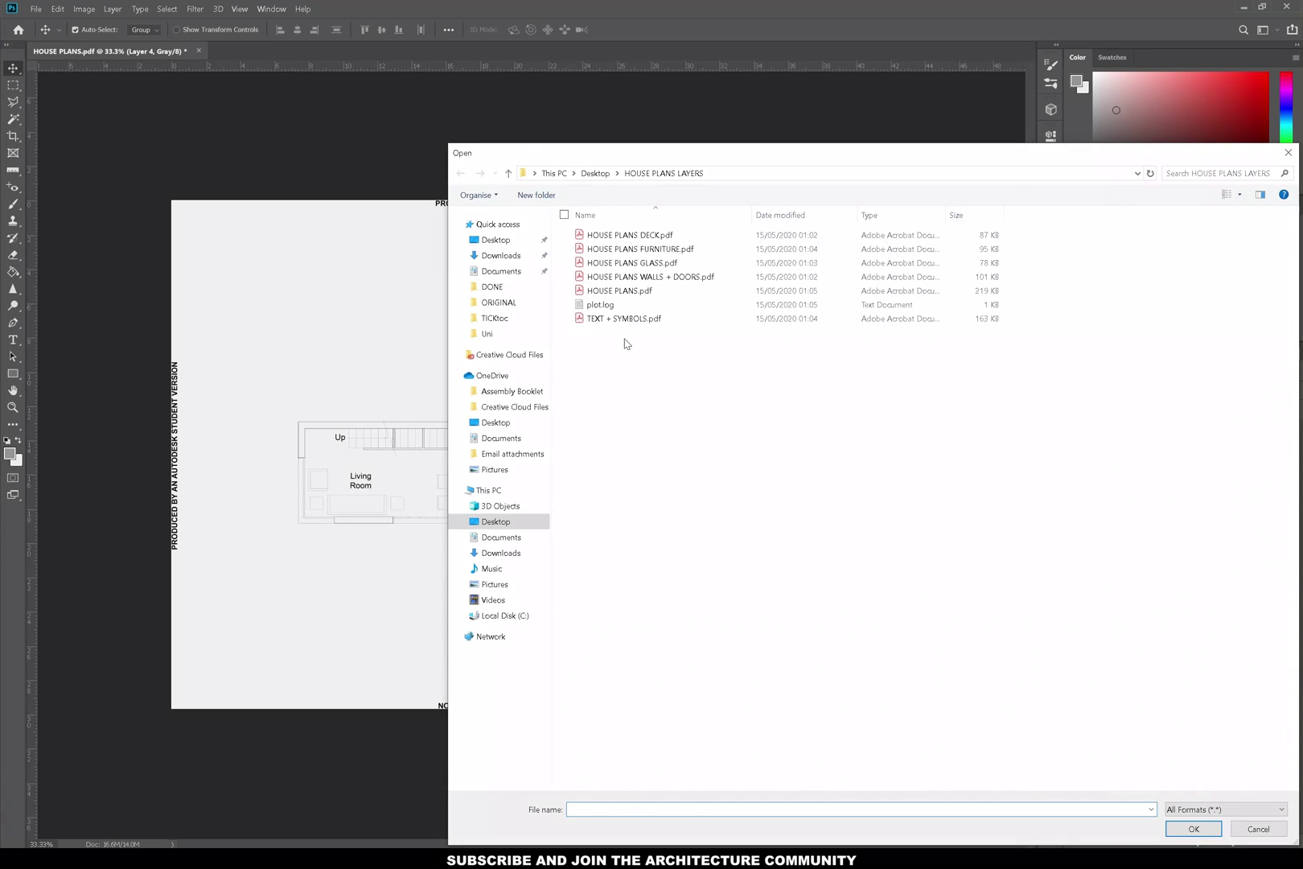
drag(653, 290, 652, 241)
ctrl+click(652, 237)
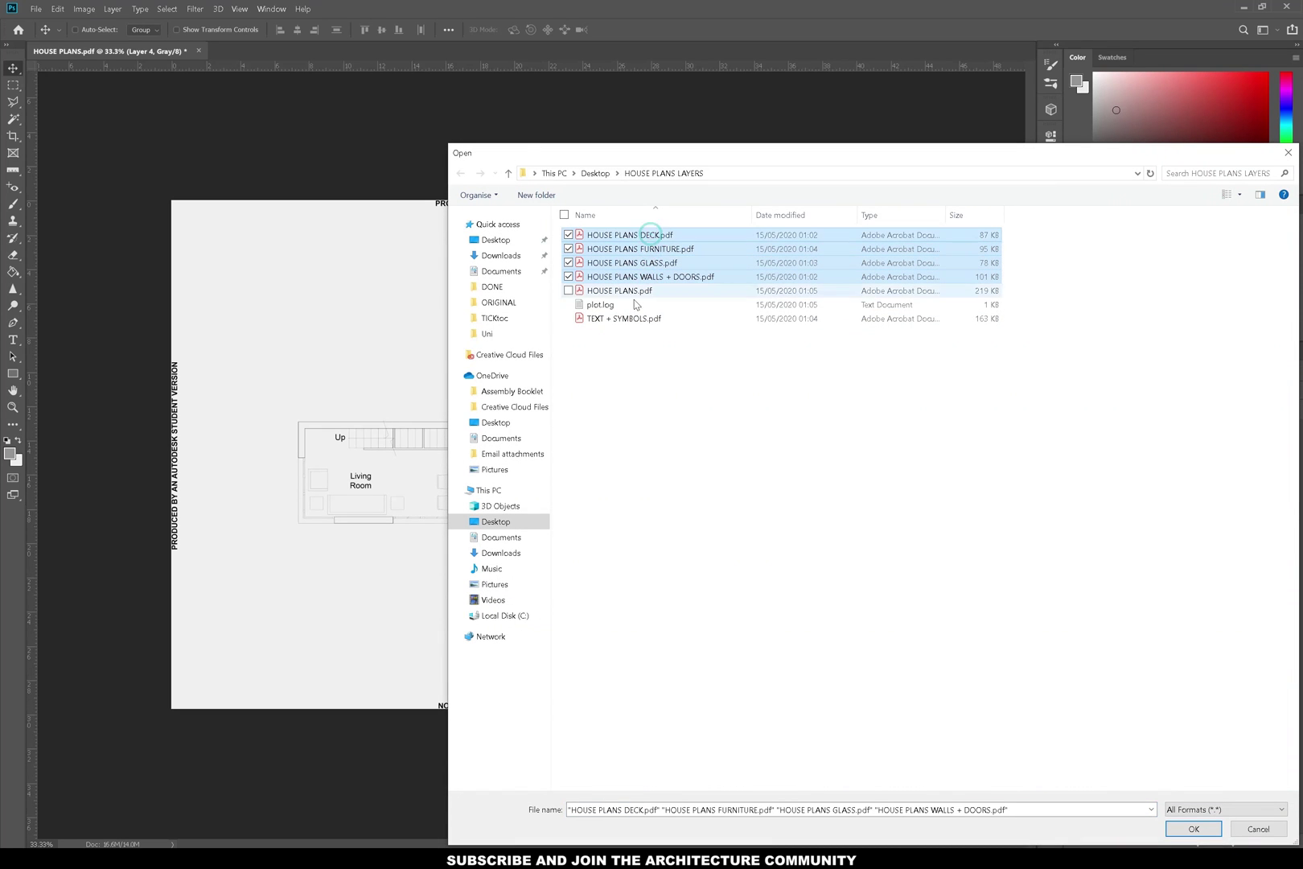
ctrl+click(627, 319)
key(Return)
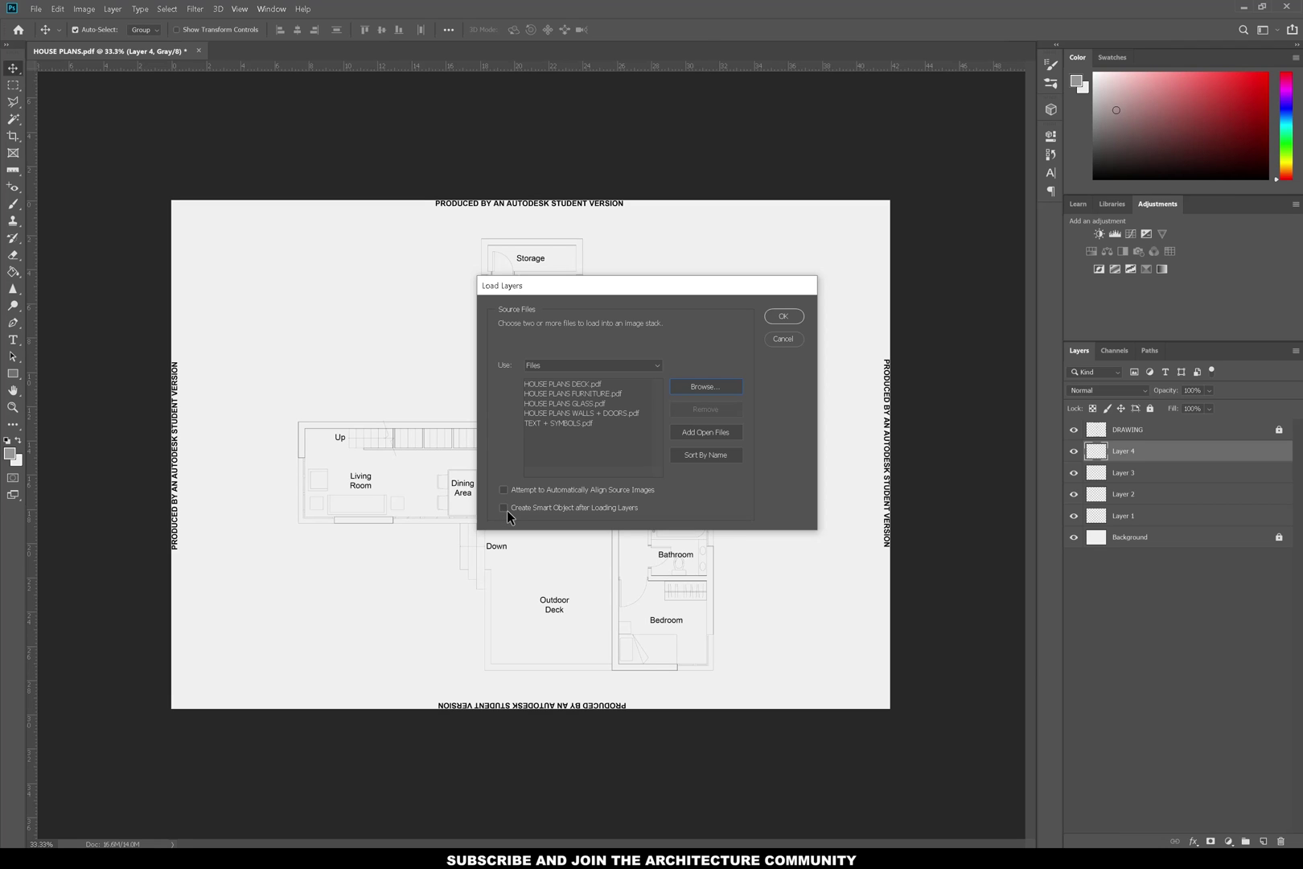
click(782, 317)
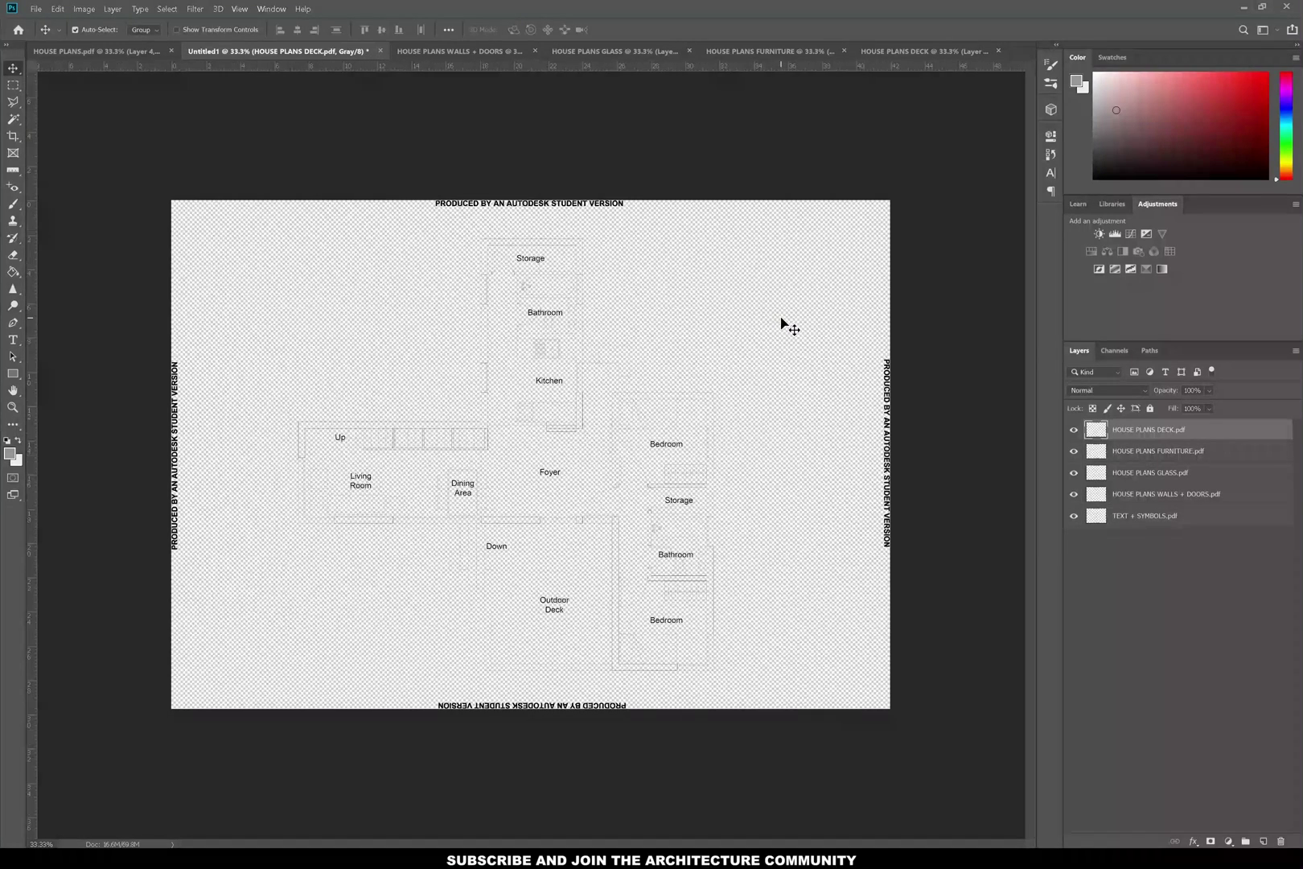
Group all five loaded PDF layers and set the group's blend mode to Multiply.
shift+click(1162, 517)
key(ctrl+g)
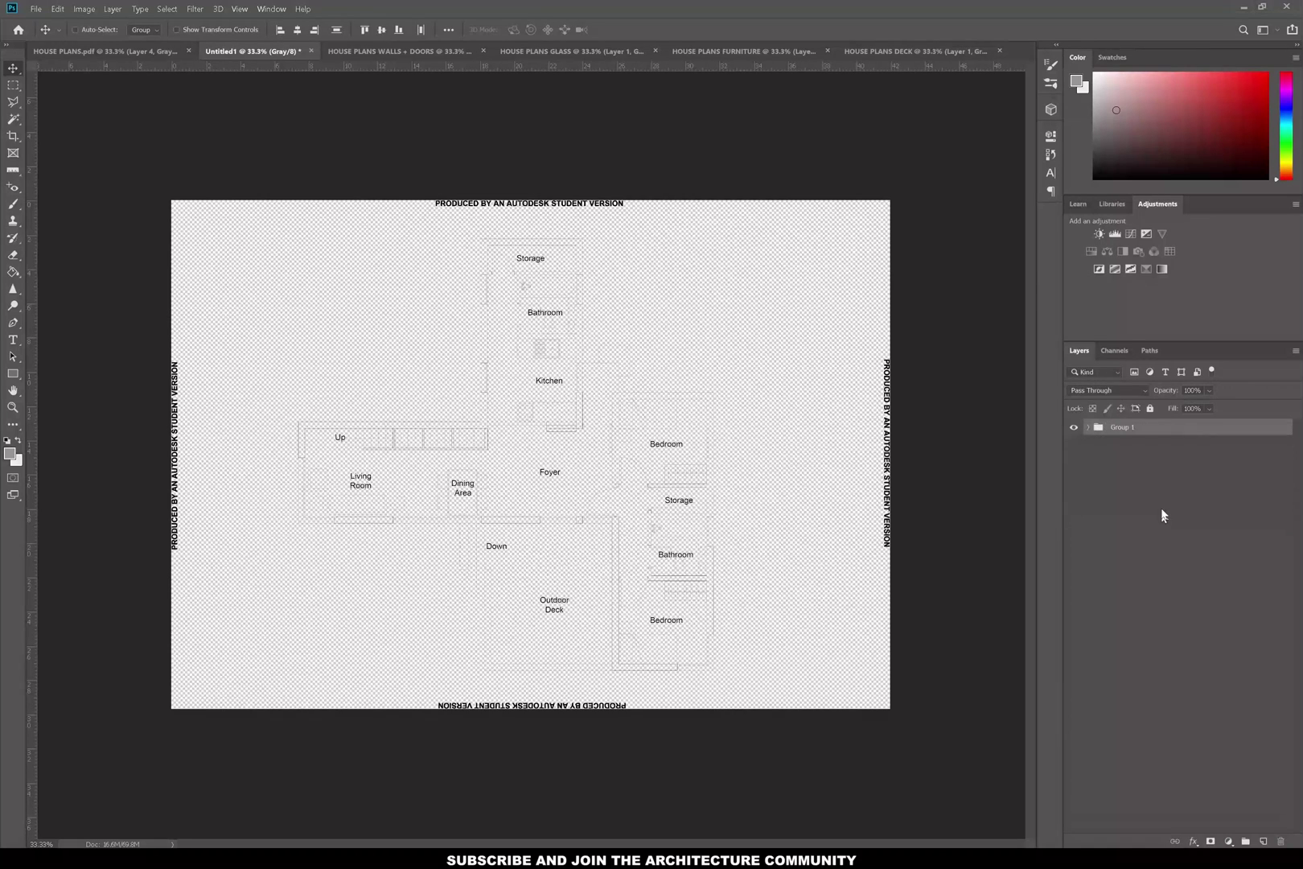
click(1130, 391)
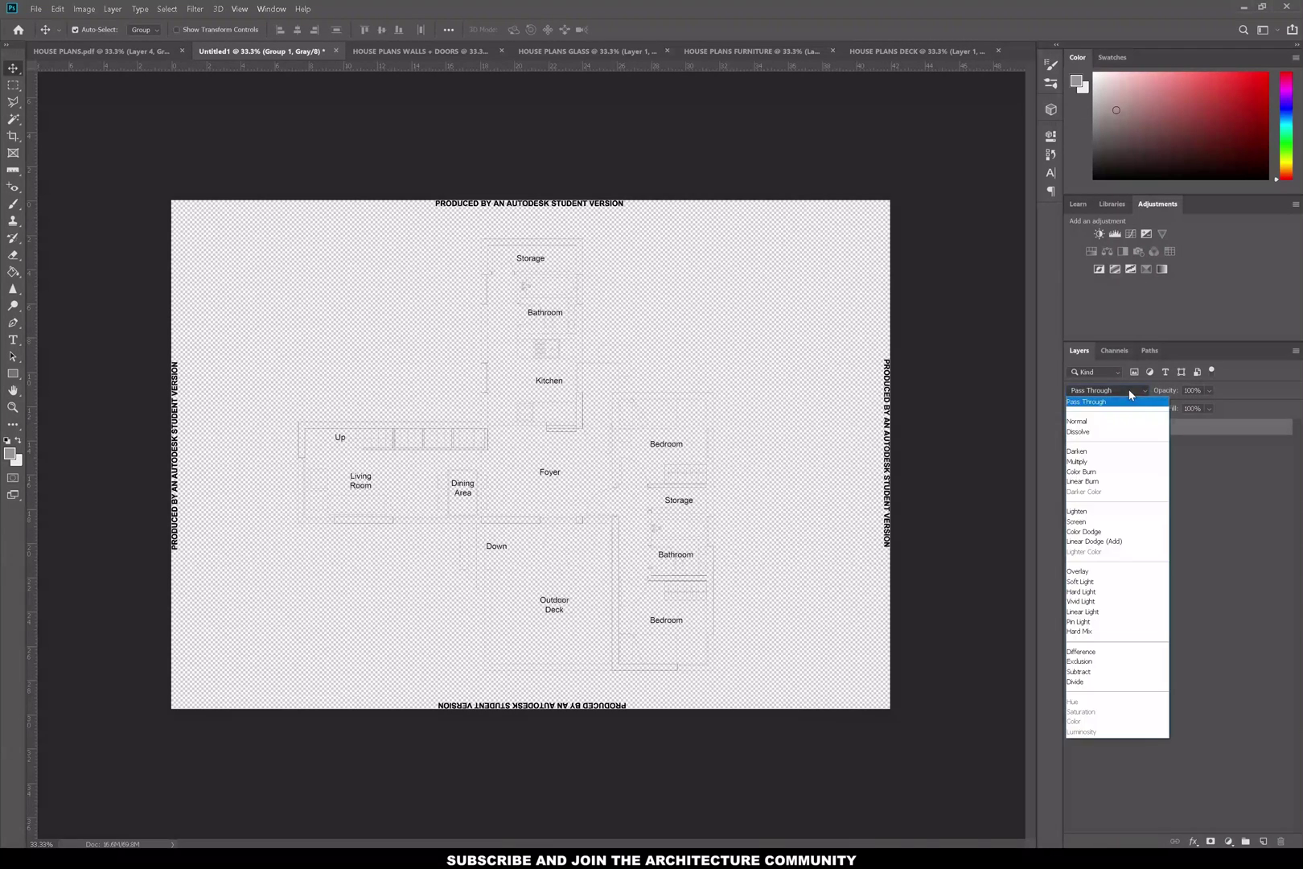
click(1091, 463)
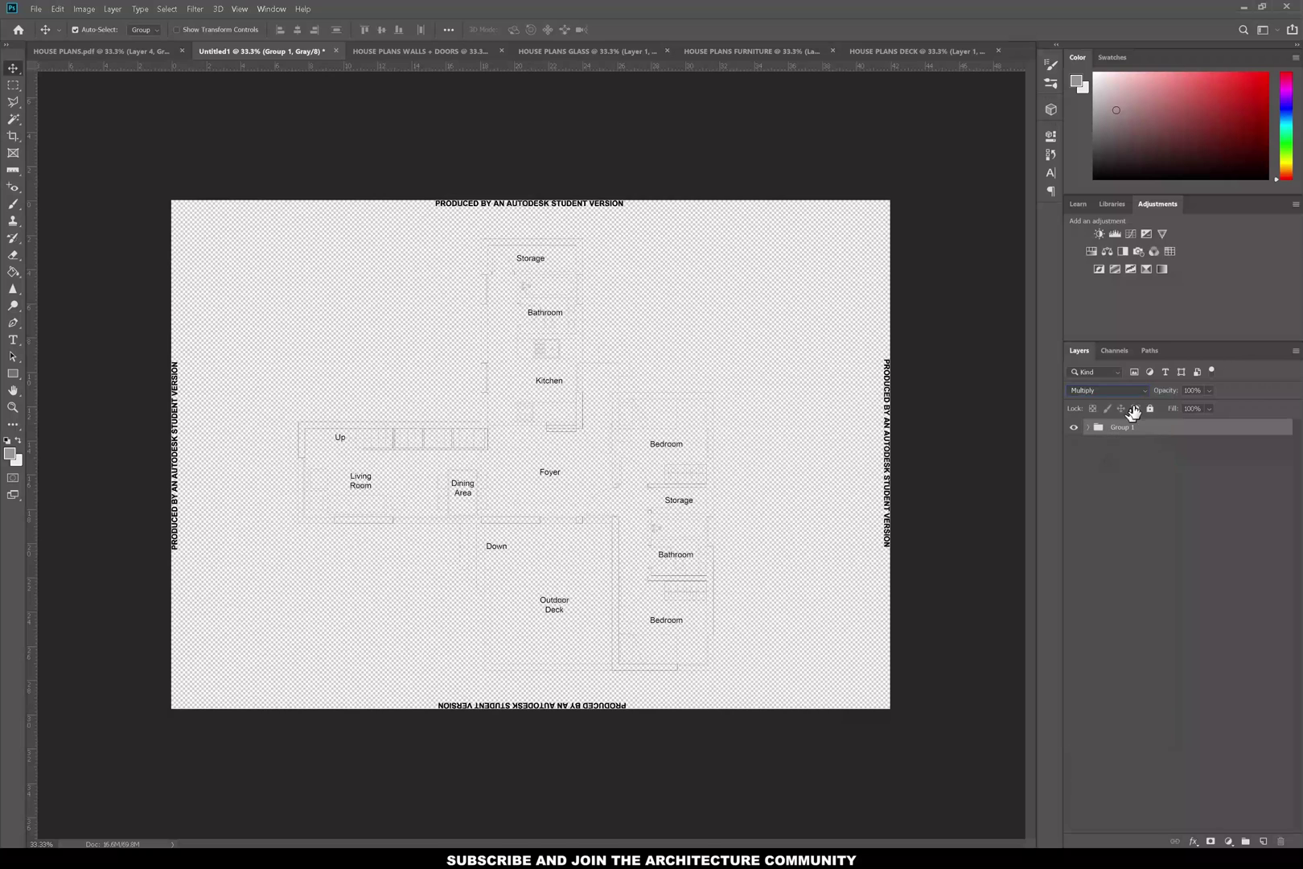
Lock the group of drawing layers and rename it CAD LAYERS.
double_click(1122, 426)
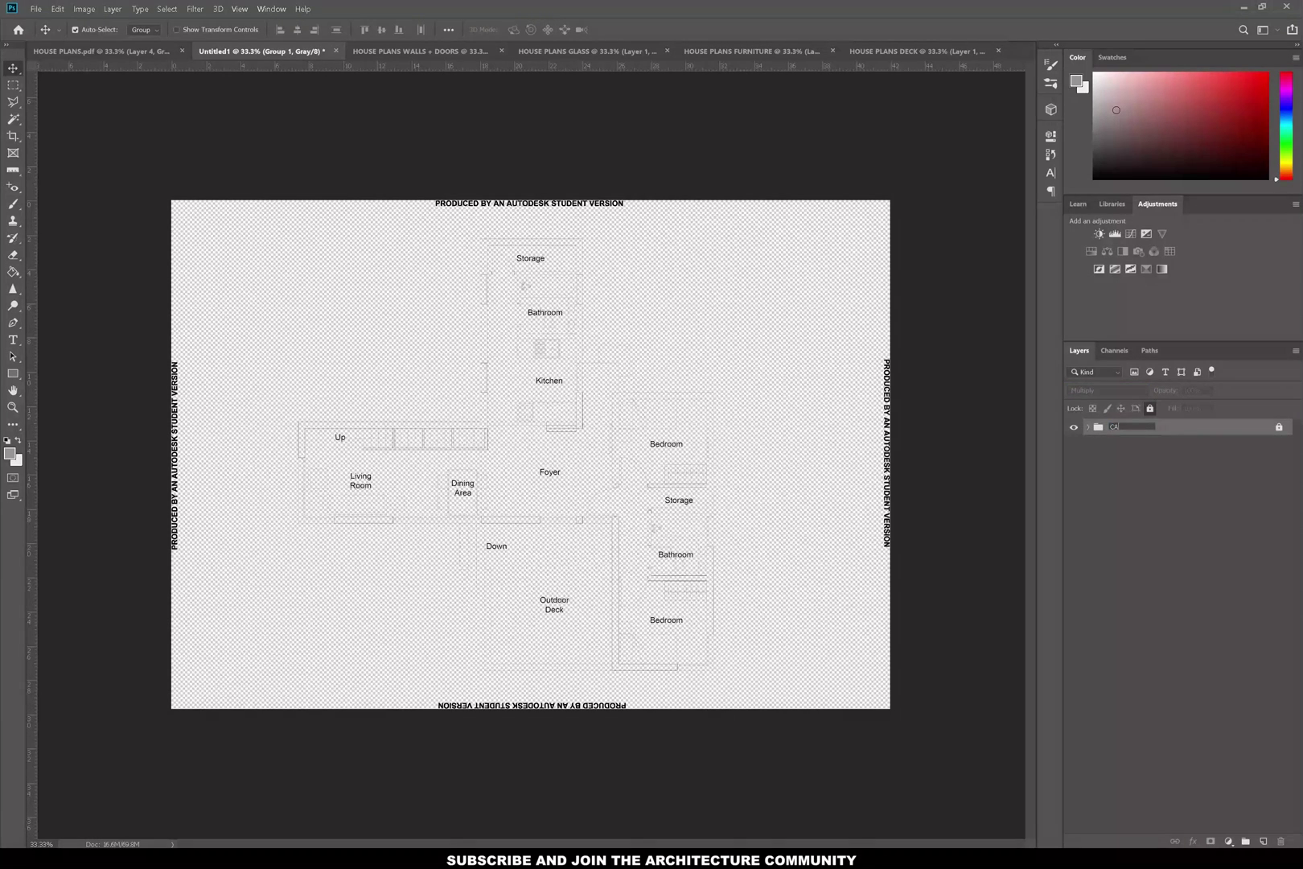
text(CAD LAYERS)
key(Return)
Add a new layer beneath the CAD LAYERS group and fill it with the near-white swatch colour using the Paint Bucket.
click(1264, 840)
drag(1134, 435, 1134, 468)
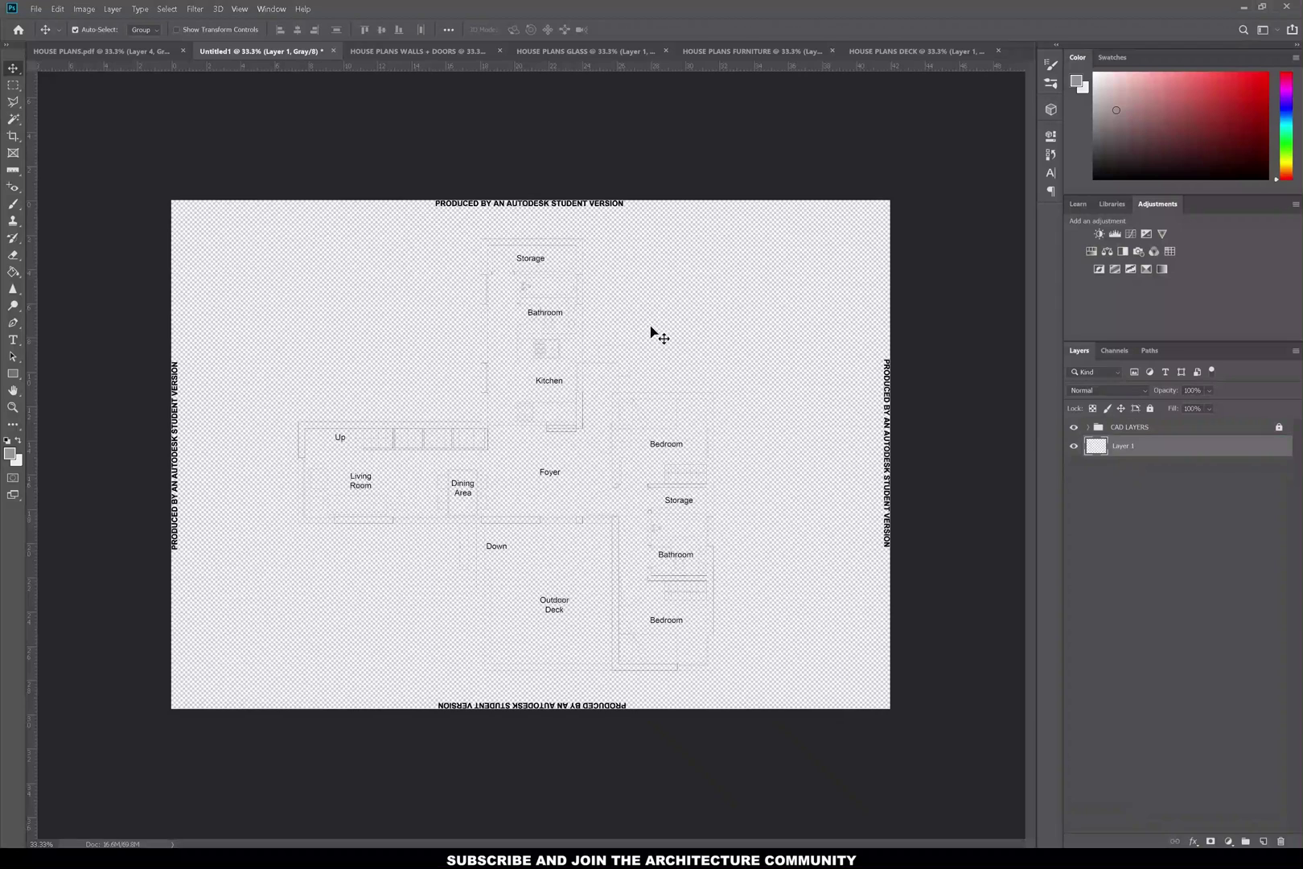
click(12, 272)
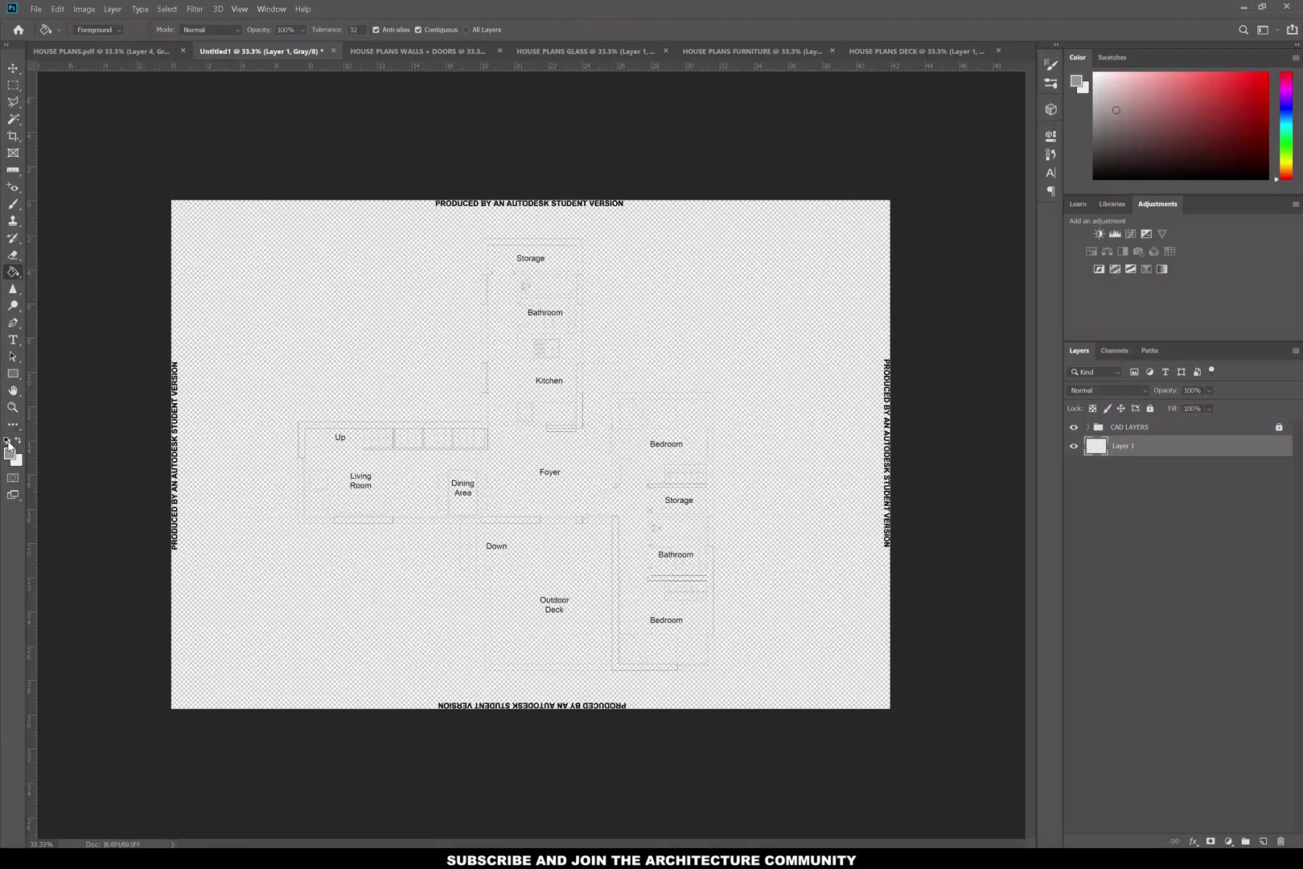
key(x)
click(379, 351)
click(12, 69)
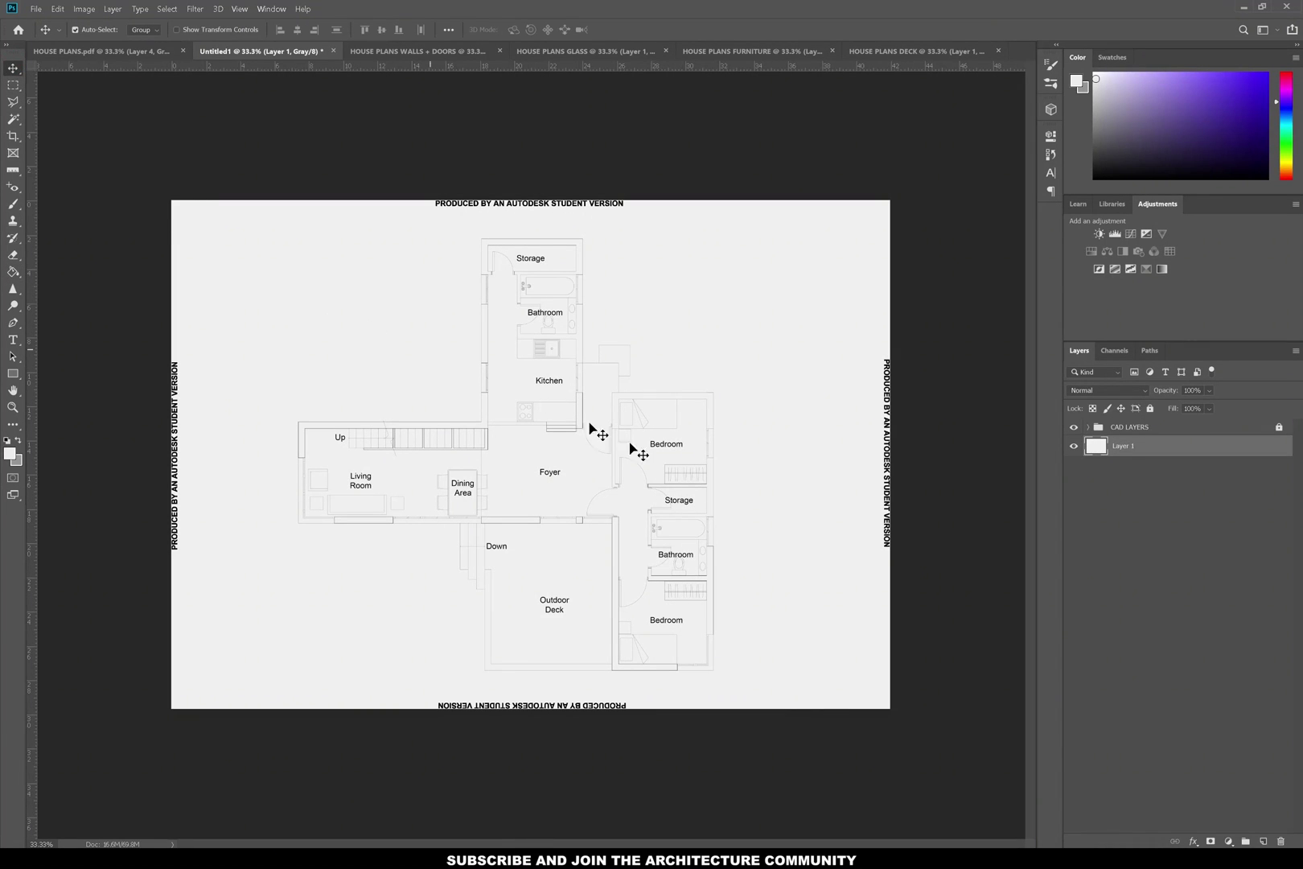
Rename the filled near-white layer BACKGROUND and lock it completely.
double_click(1122, 447)
key(Return)
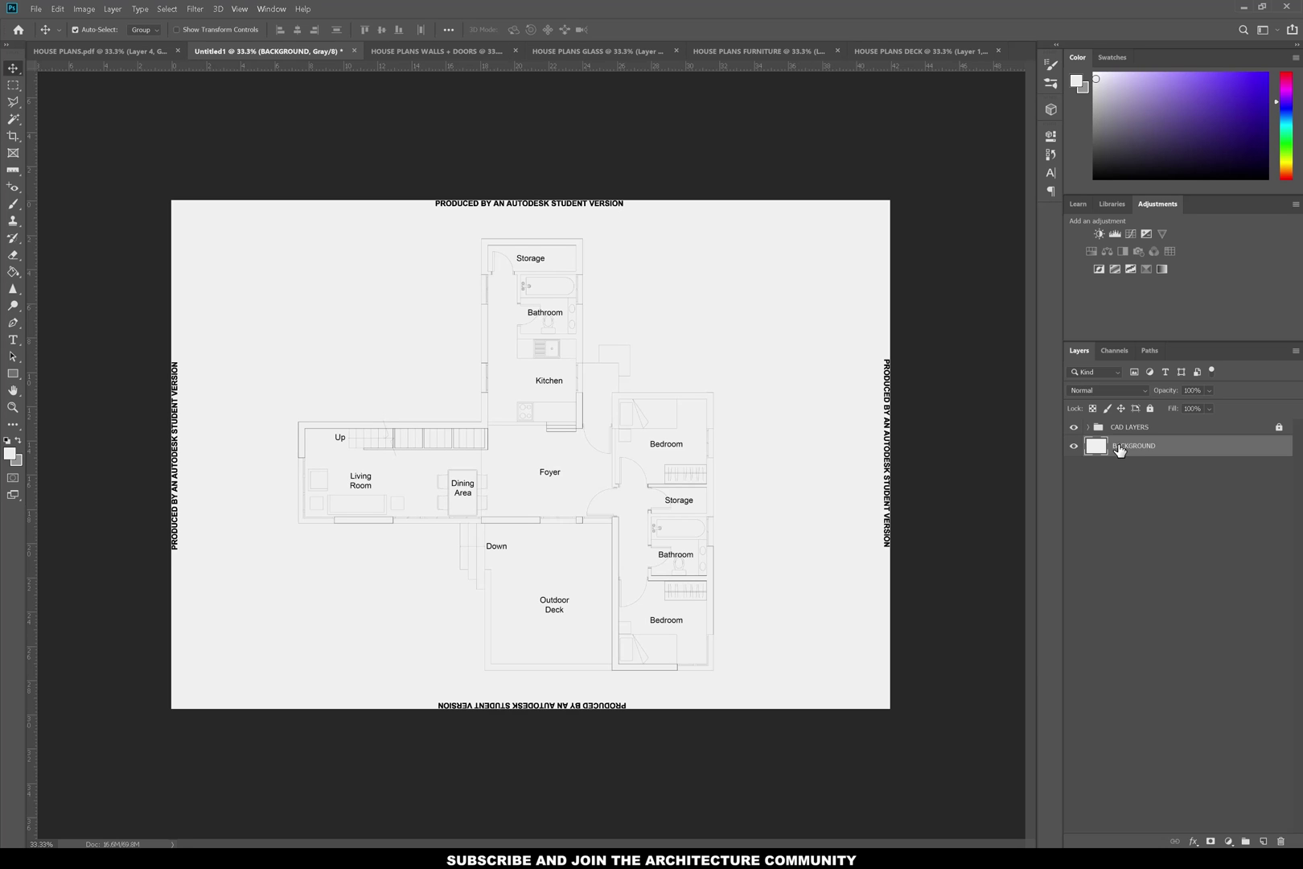
click(1151, 408)
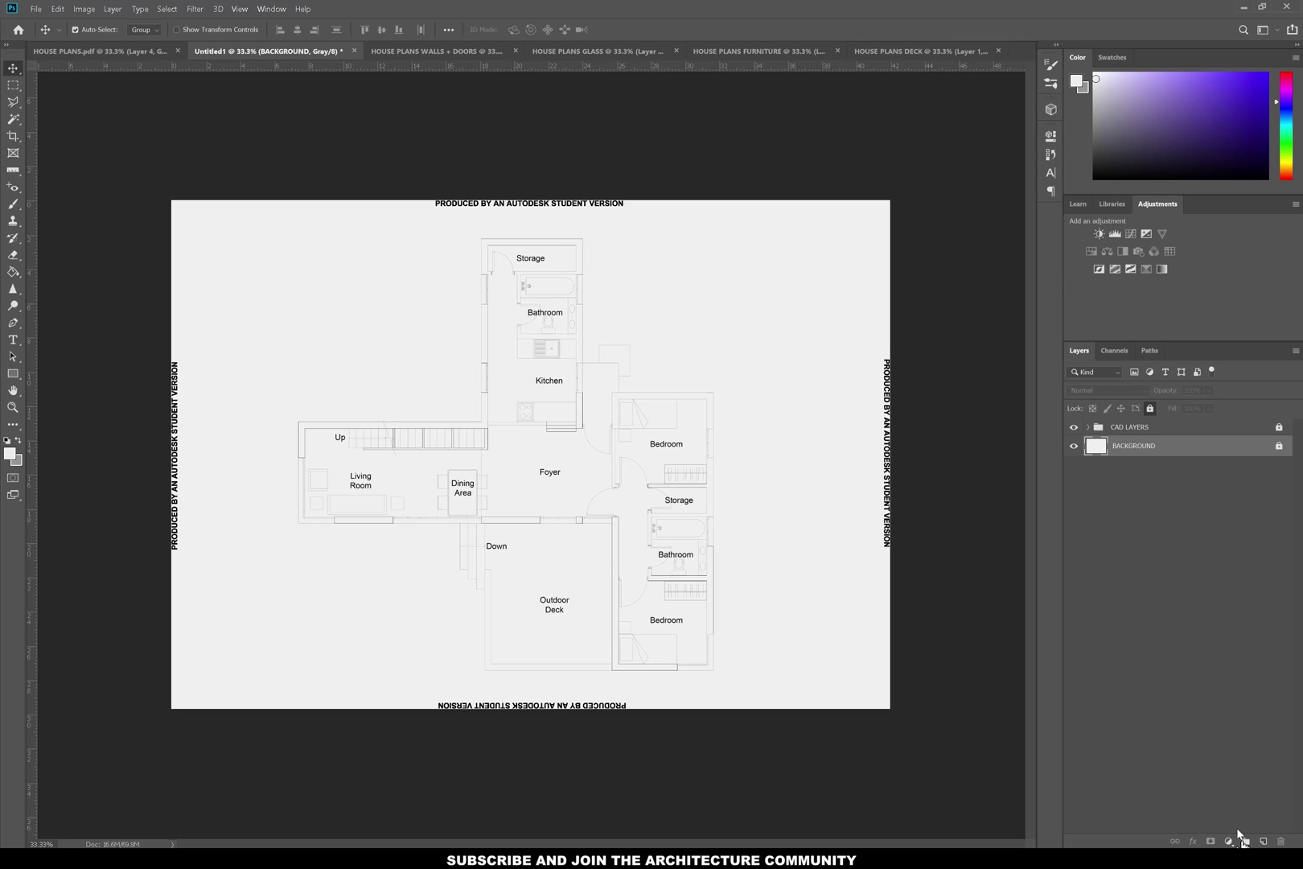
Add four new empty layers between BACKGROUND and the CAD LAYERS group.
click(1264, 840)
click(1263, 841)
click(1263, 840)
click(1264, 840)
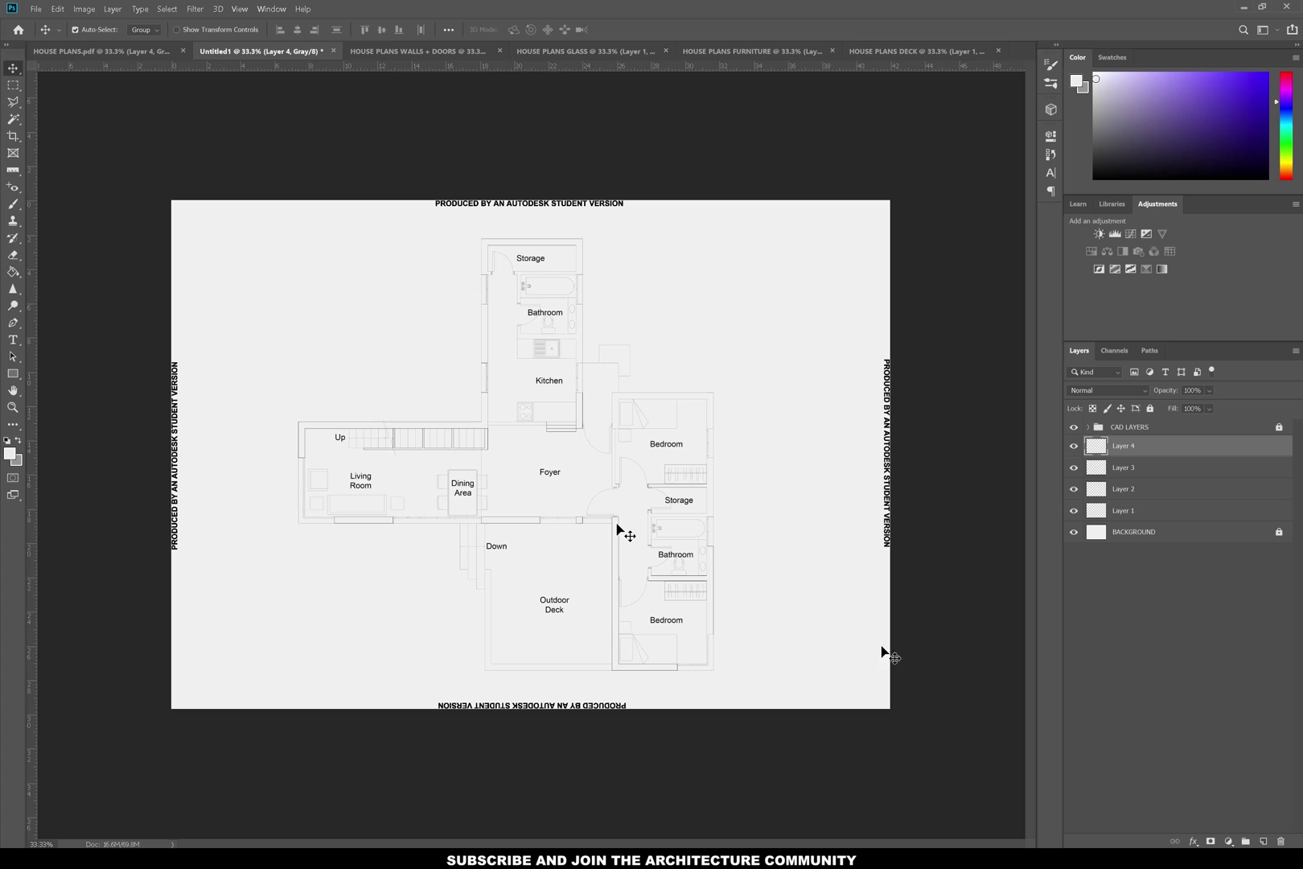
Try to crop the student-version stamp off the upper edge of the sheet.
click(13, 135)
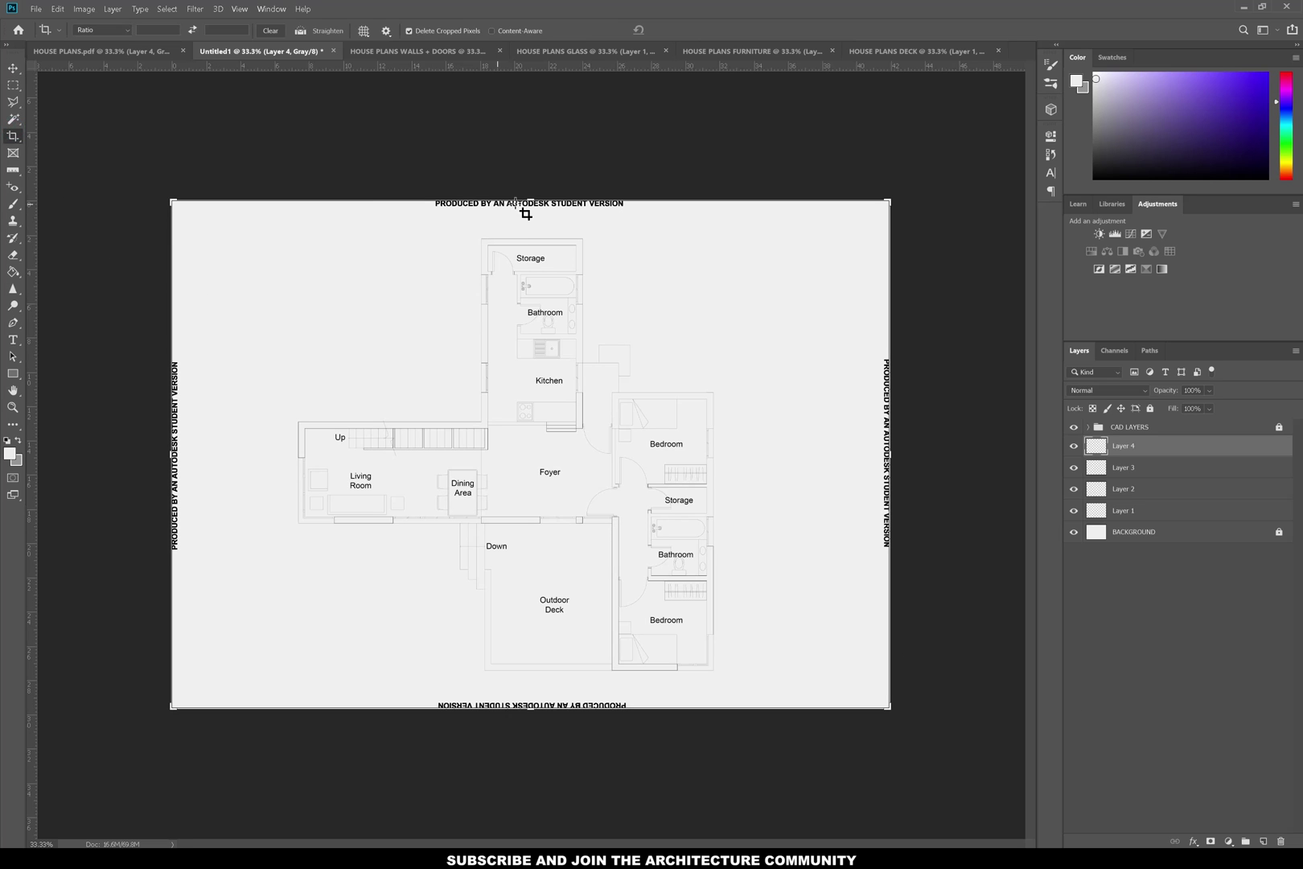
drag(536, 193, 539, 193)
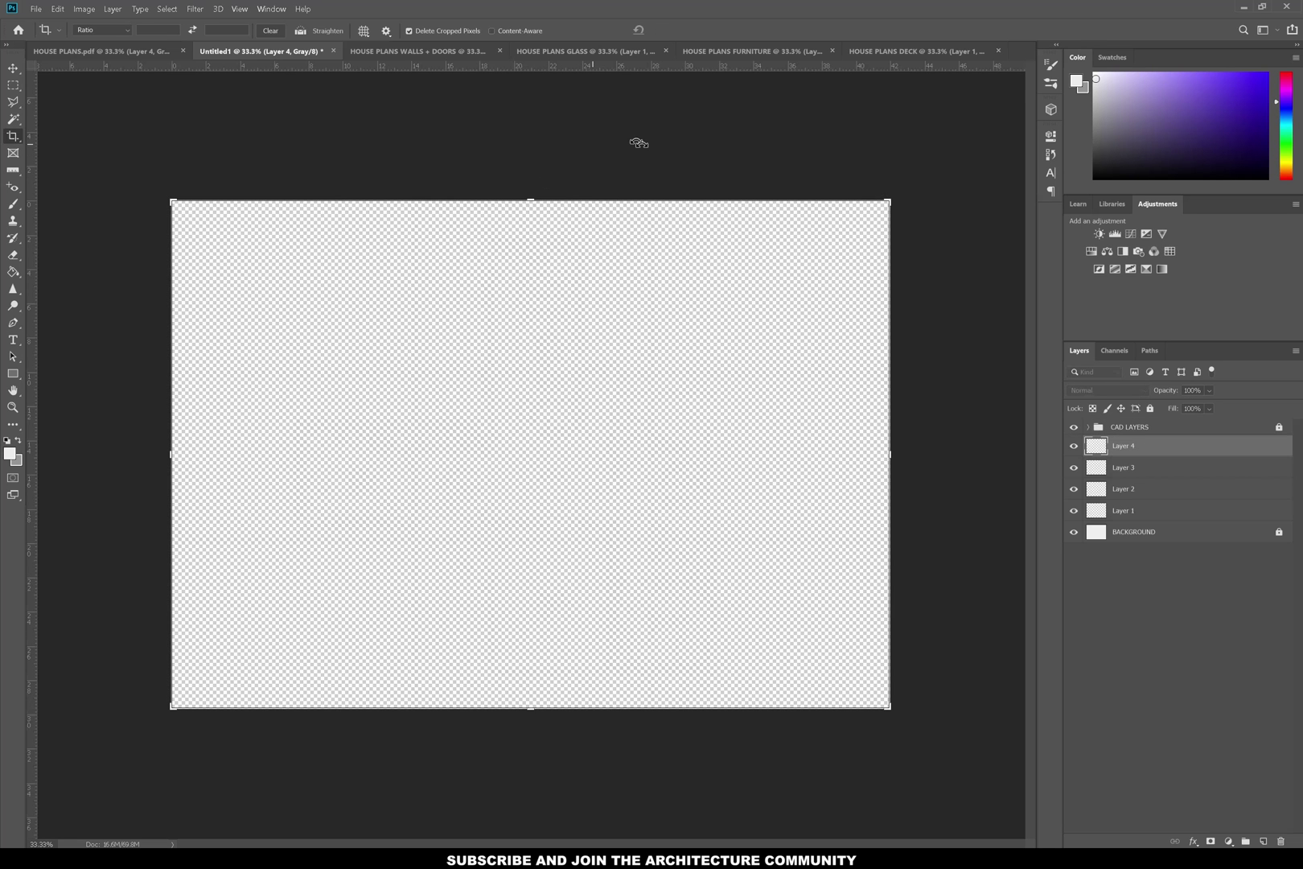
Add a new layer above the CAD LAYERS group and set up a smaller near-white brush with 100% hardness and 100% opacity.
click(1142, 427)
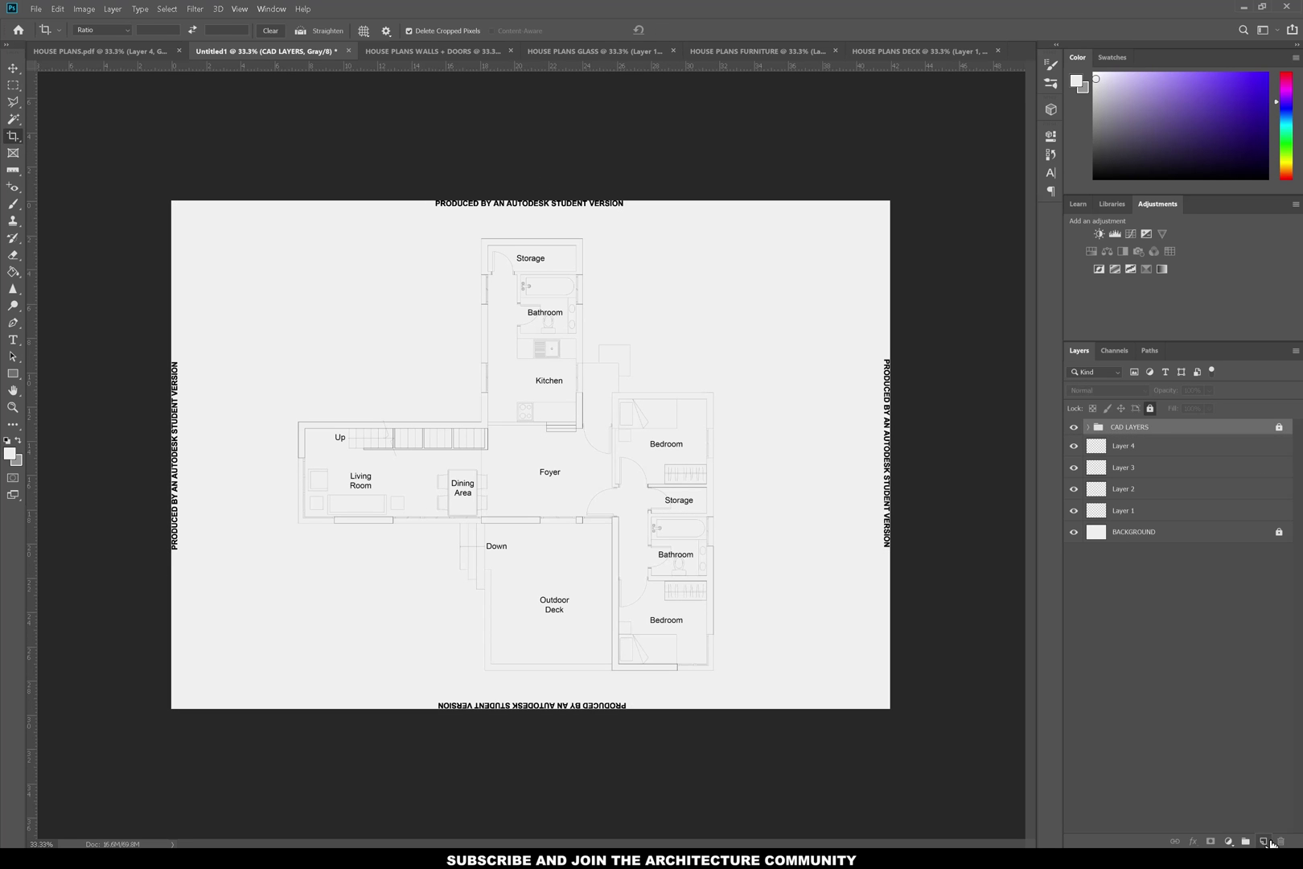
click(1265, 841)
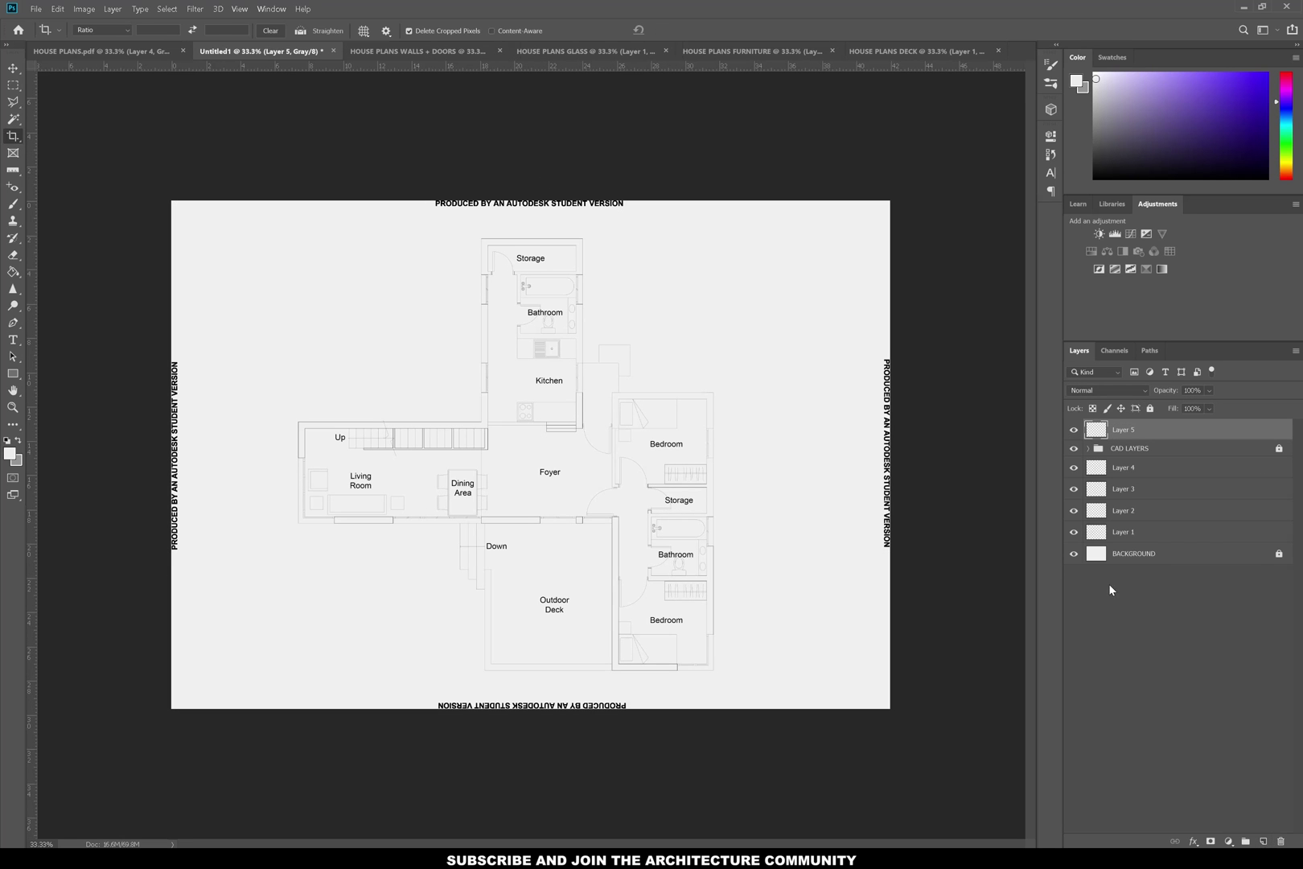
click(13, 204)
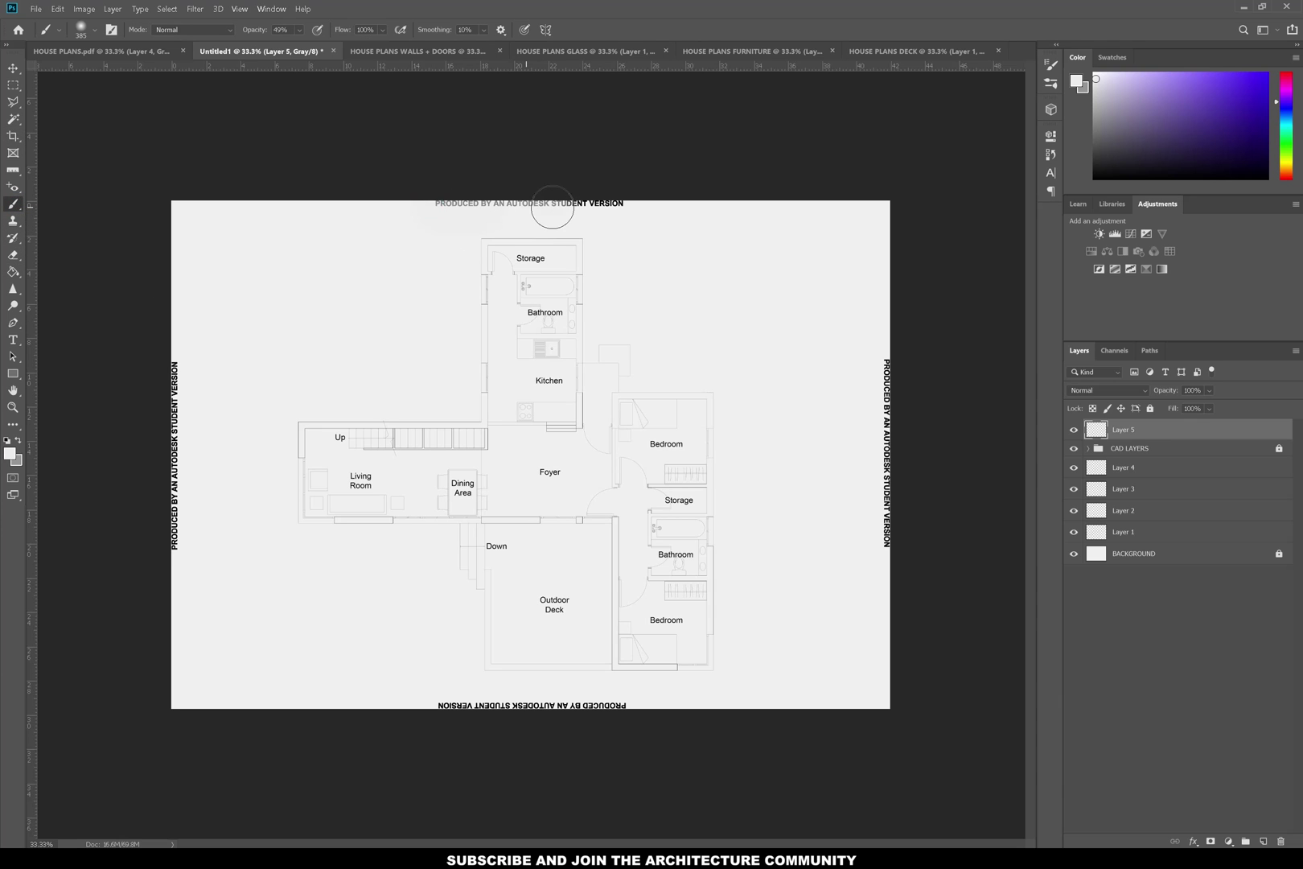
right_click(420, 258)
drag(487, 321, 609, 326)
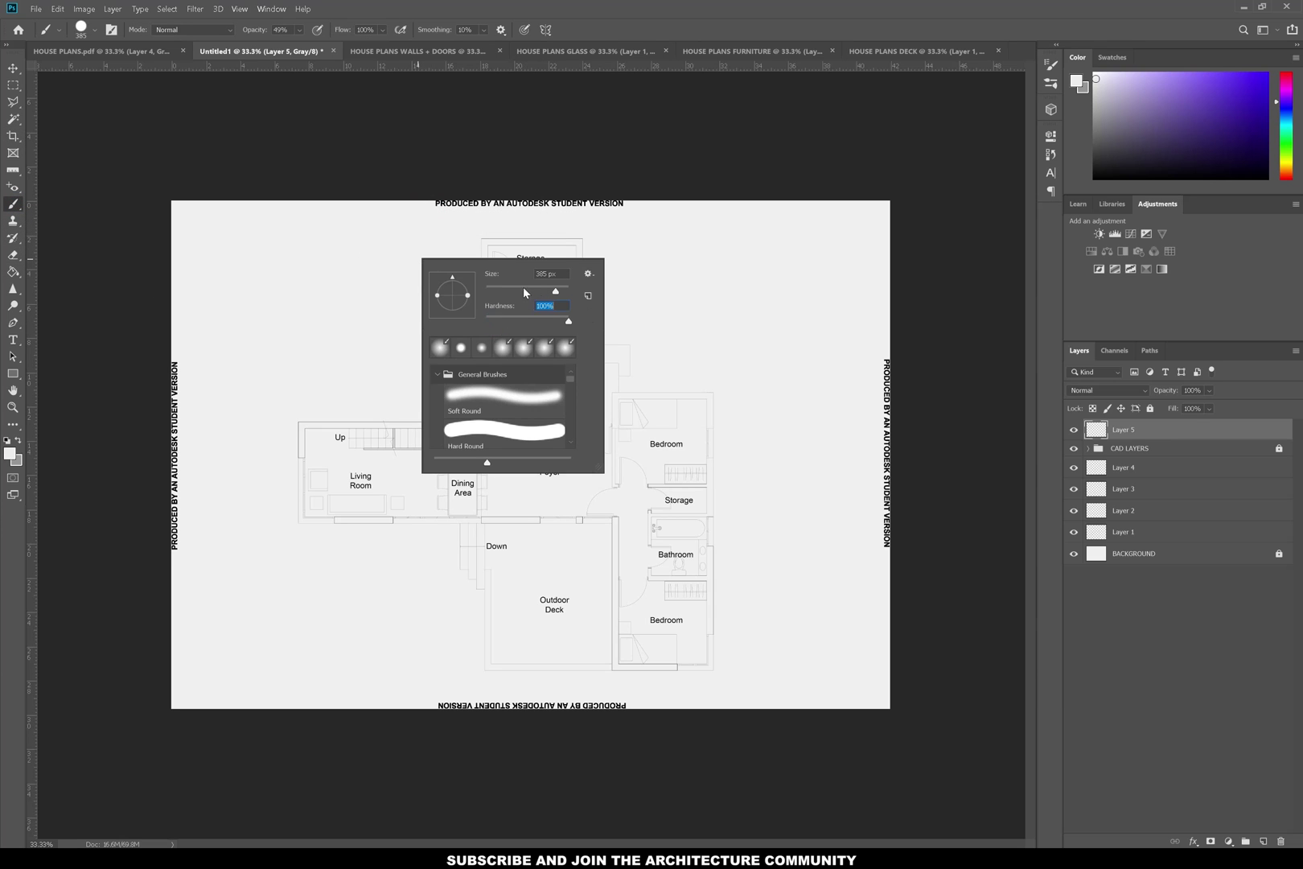
drag(516, 288, 507, 291)
drag(303, 29, 331, 46)
right_click(435, 214)
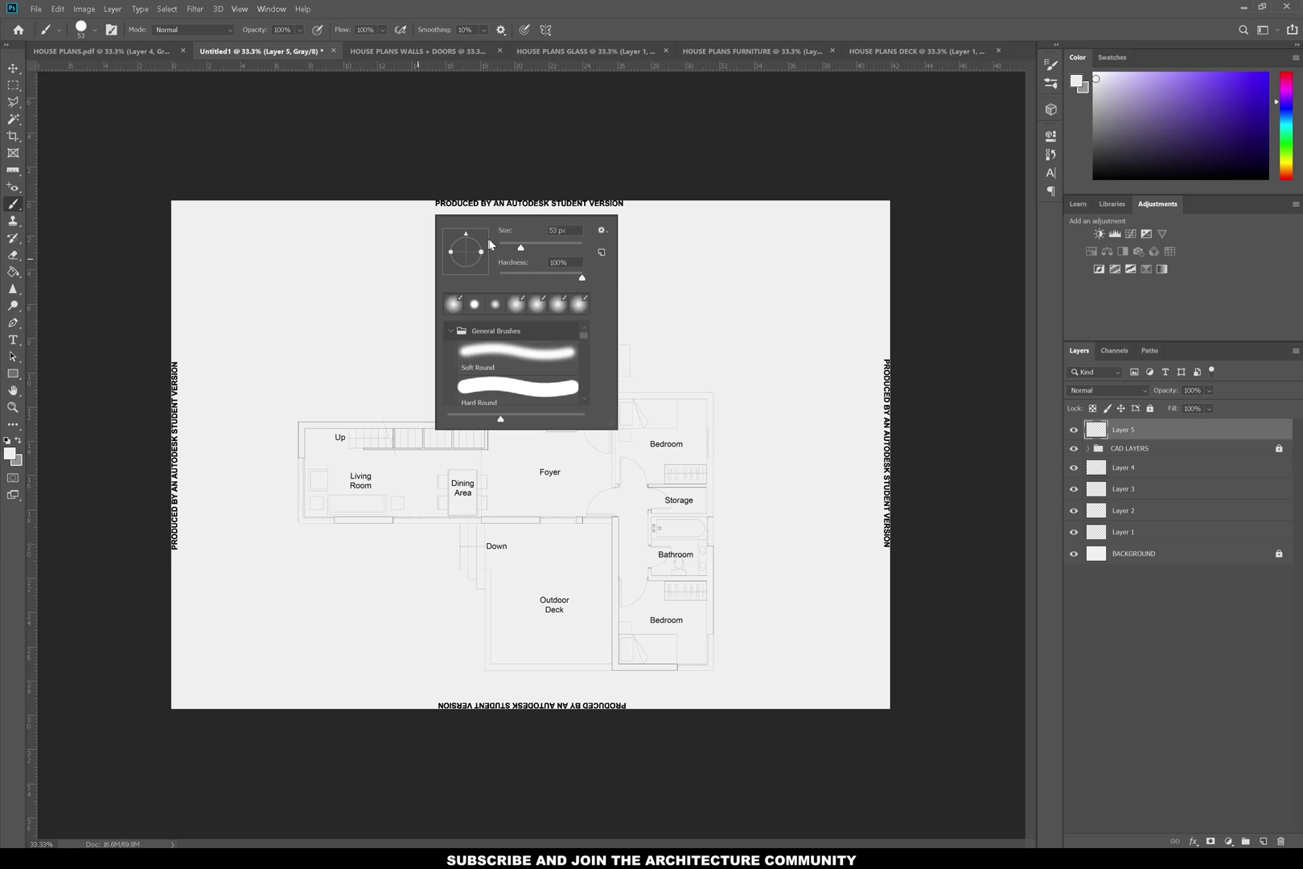
drag(534, 250, 540, 248)
Paint over the student-version stamps along all four edges of the sheet with the near-white brush.
drag(424, 204, 657, 209)
drag(474, 204, 492, 205)
mouse_move(885, 361)
mouse_down()
mouse_move(911, 473)
mouse_move(912, 590)
mouse_move(891, 489)
mouse_move(882, 518)
mouse_up()
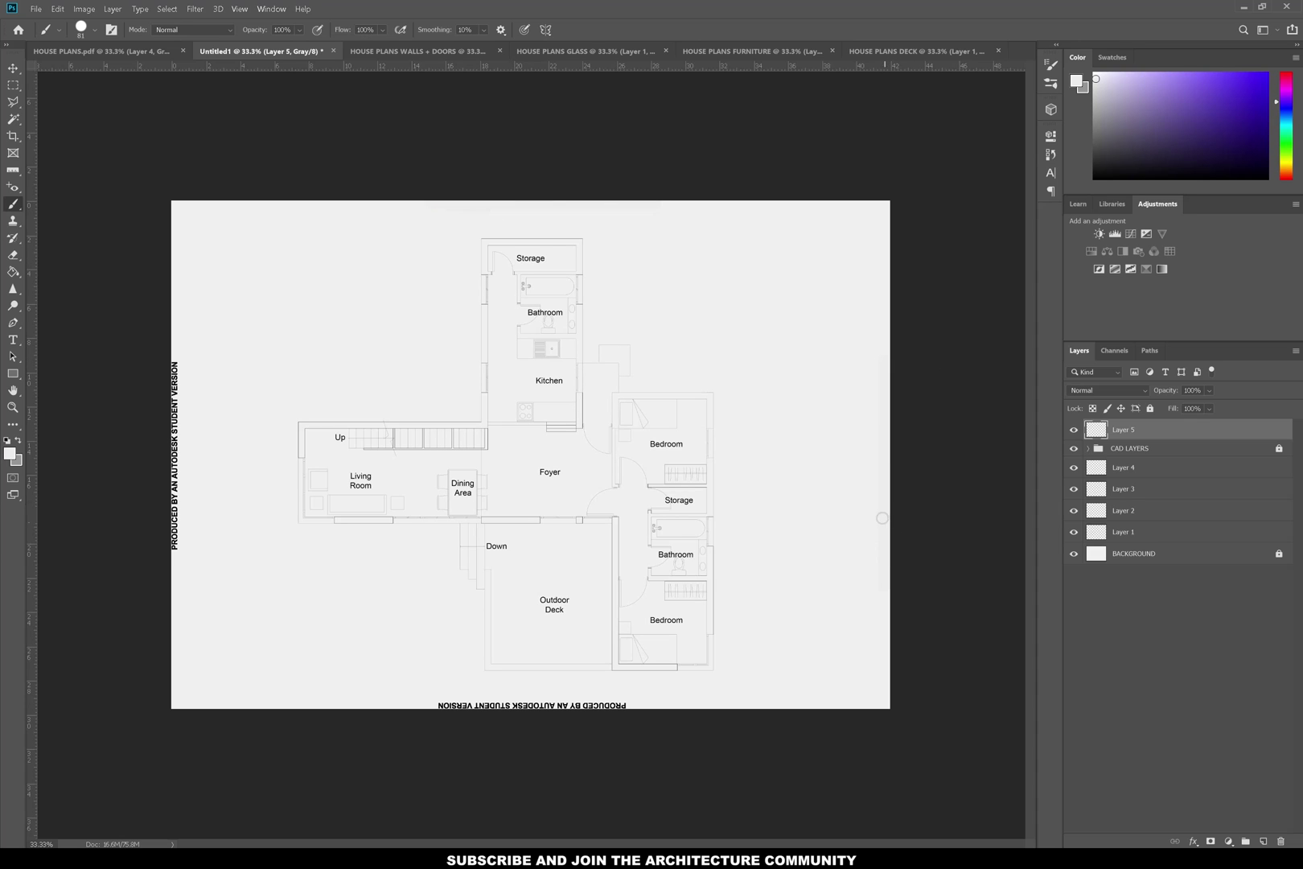
drag(600, 710, 407, 706)
drag(177, 549, 168, 300)
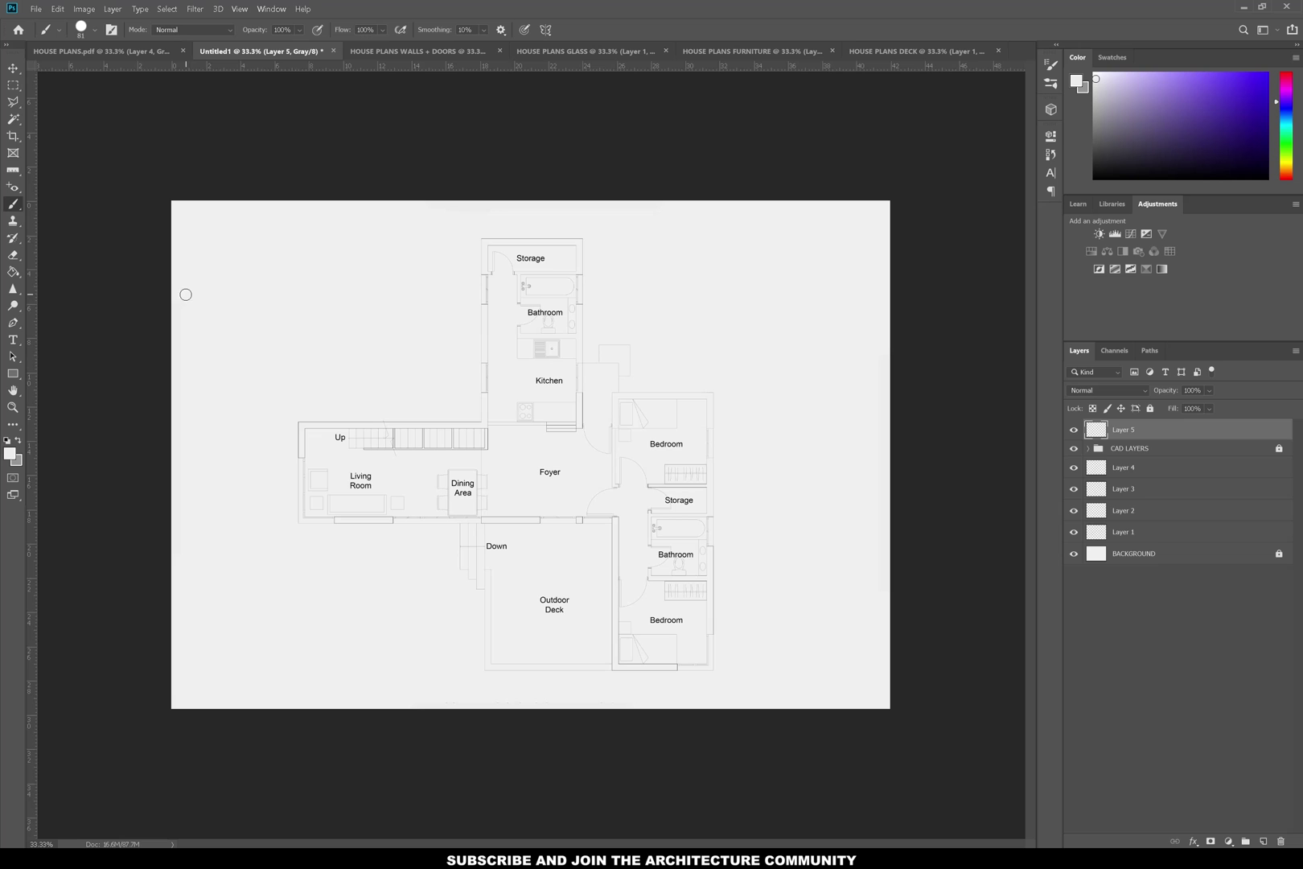
click(13, 68)
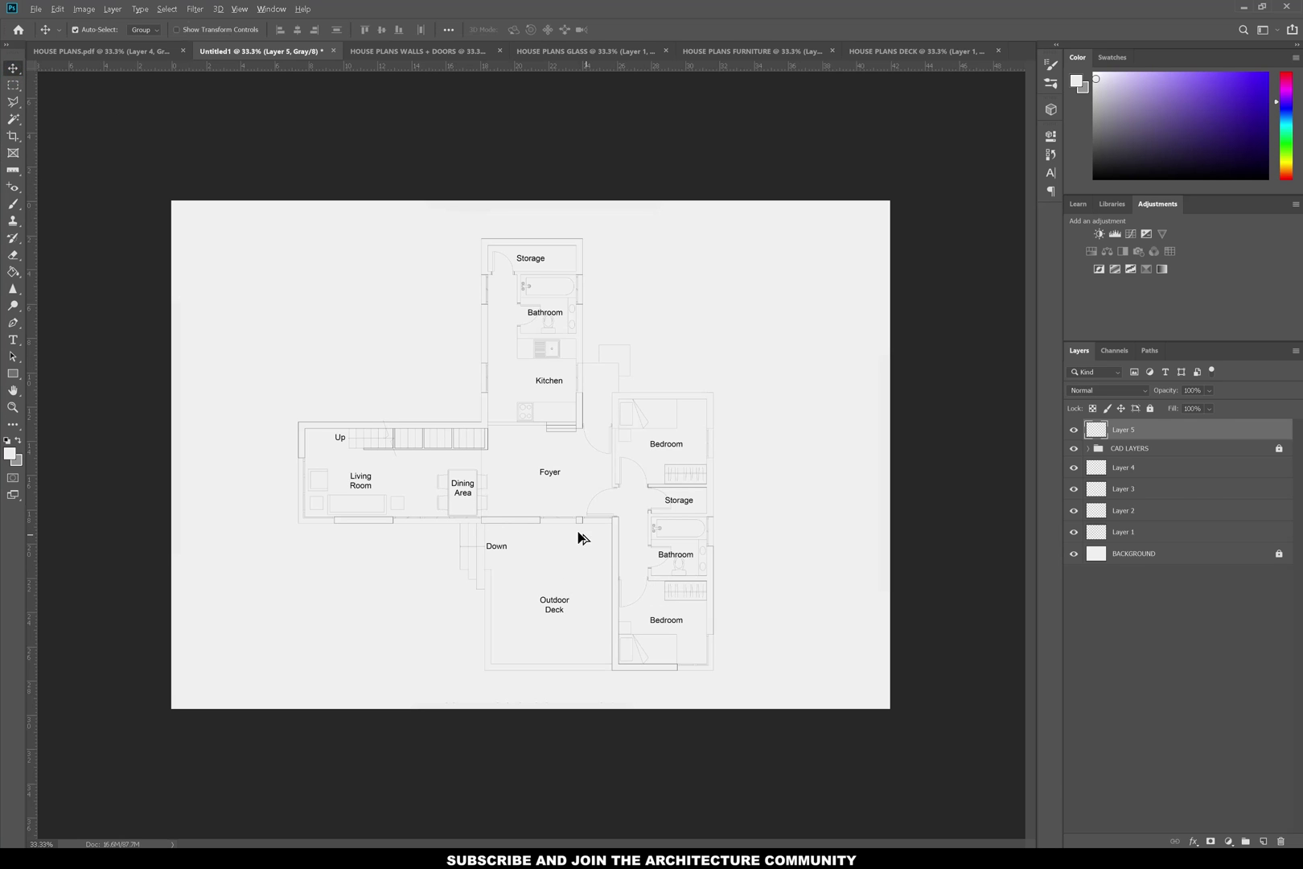
Add a 1 px black outside Stroke effect to the HOUSE PLANS WALLS.pdf layer.
alt+scroll(584, 537, up, 1)
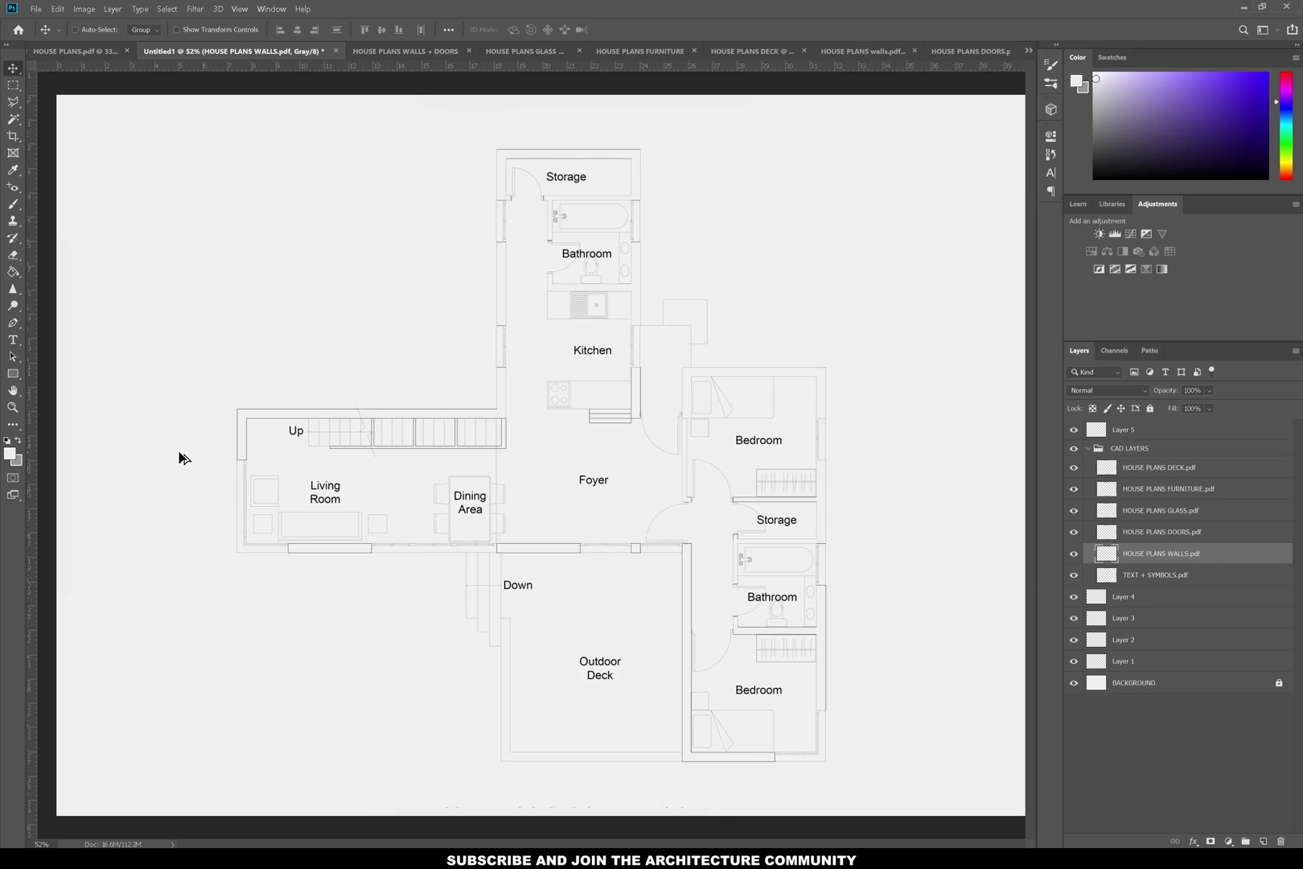
alt+scroll(261, 529, up, 6)
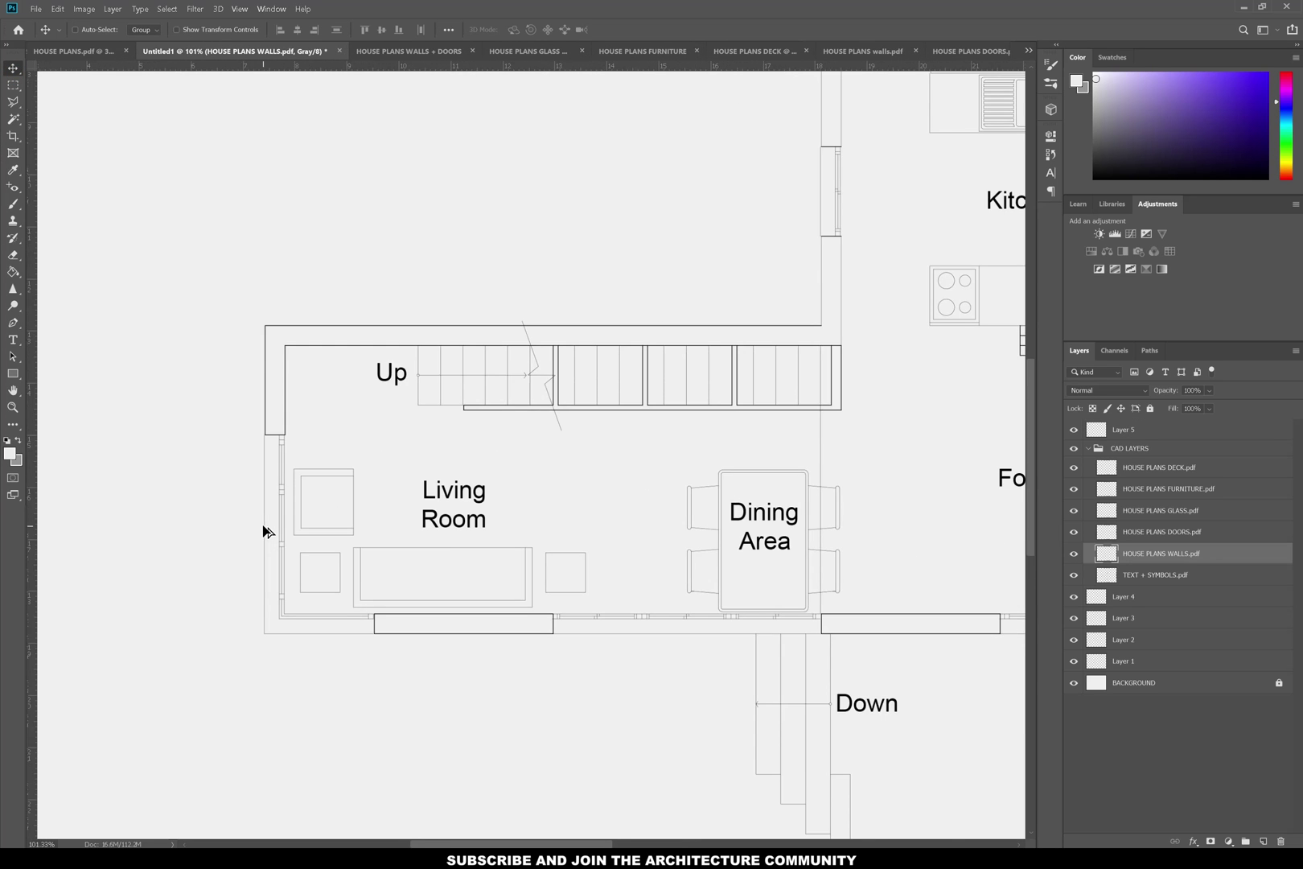
alt+scroll(164, 524, down, 6)
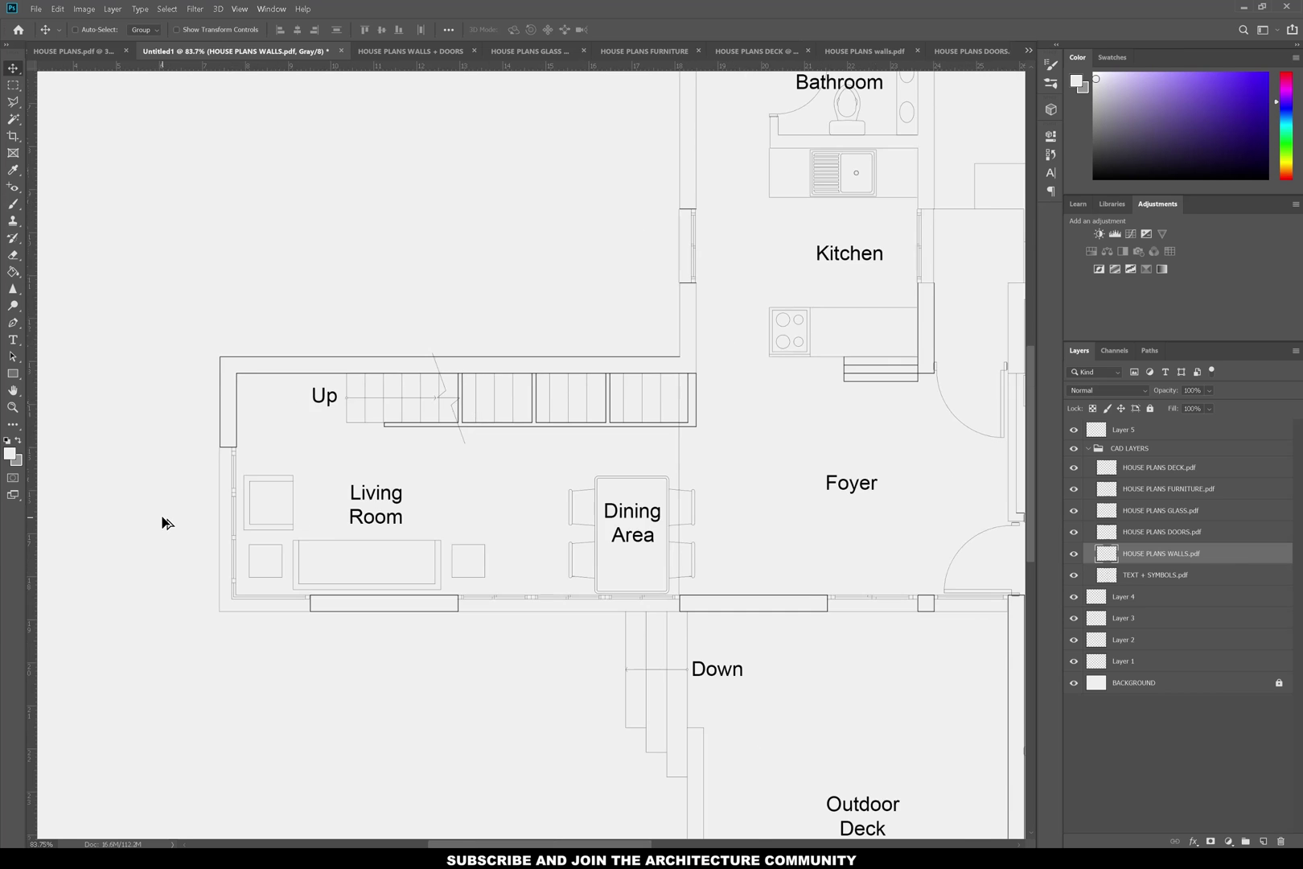
alt+scroll(734, 577, up, 3)
alt+scroll(734, 577, up, 2)
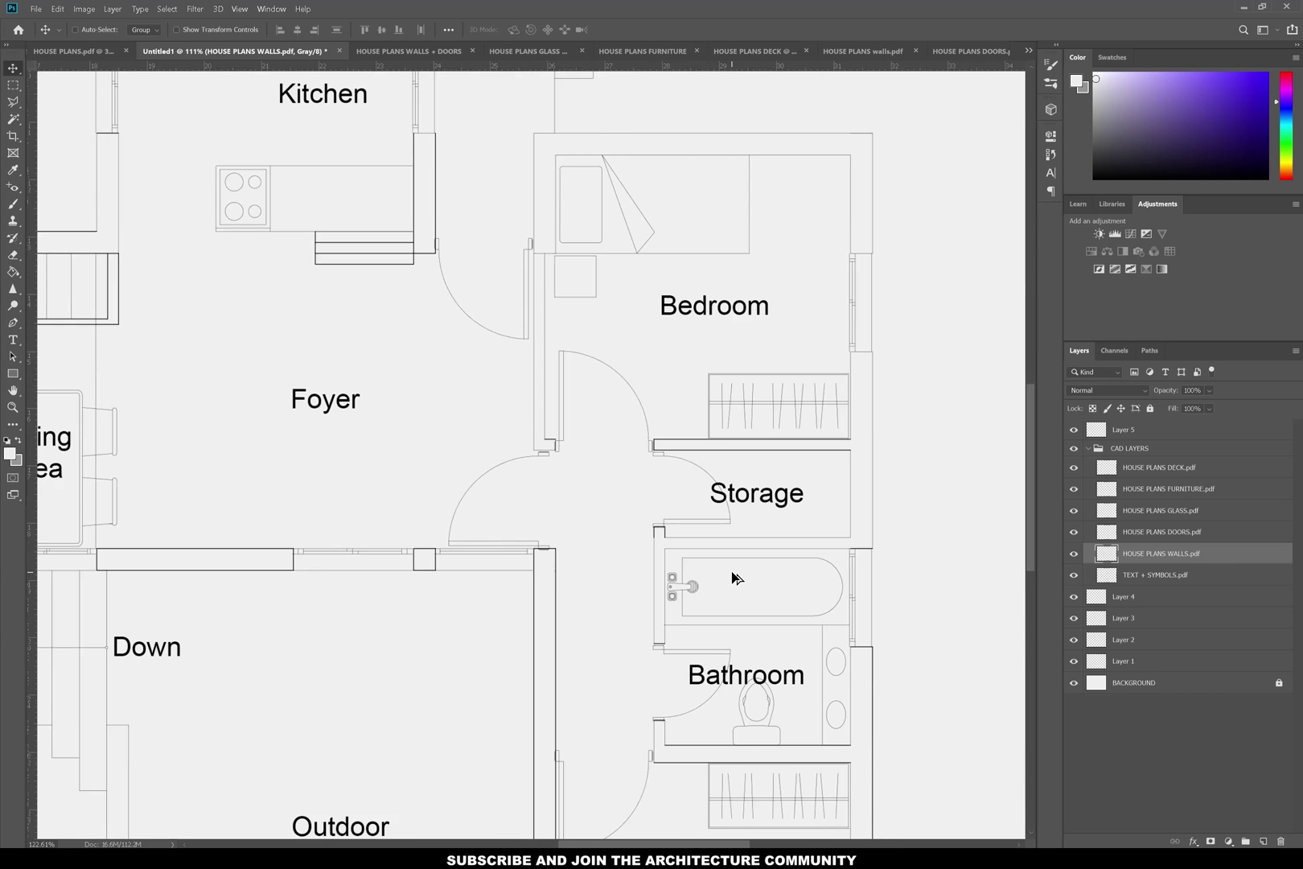
alt+scroll(734, 577, down, 4)
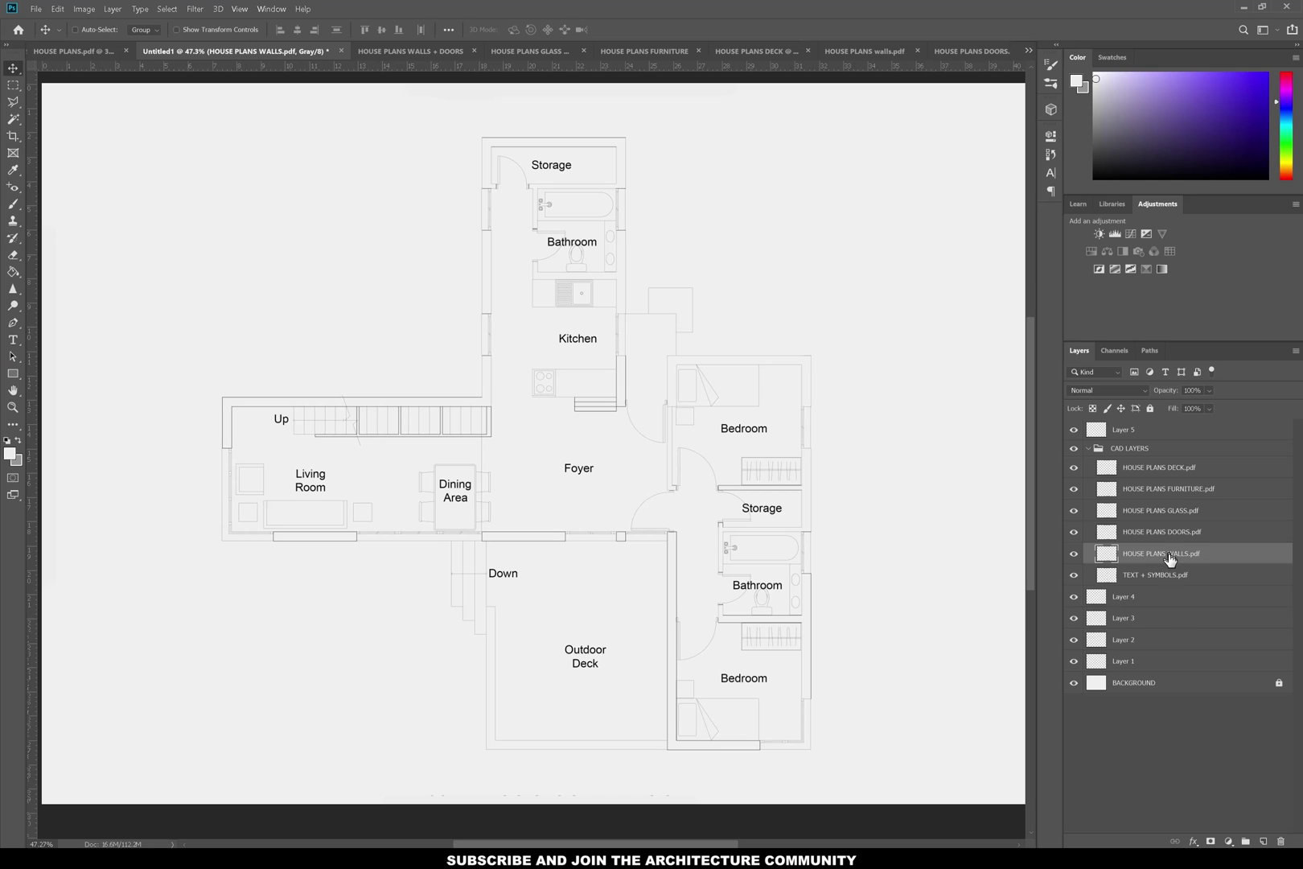
click(1194, 841)
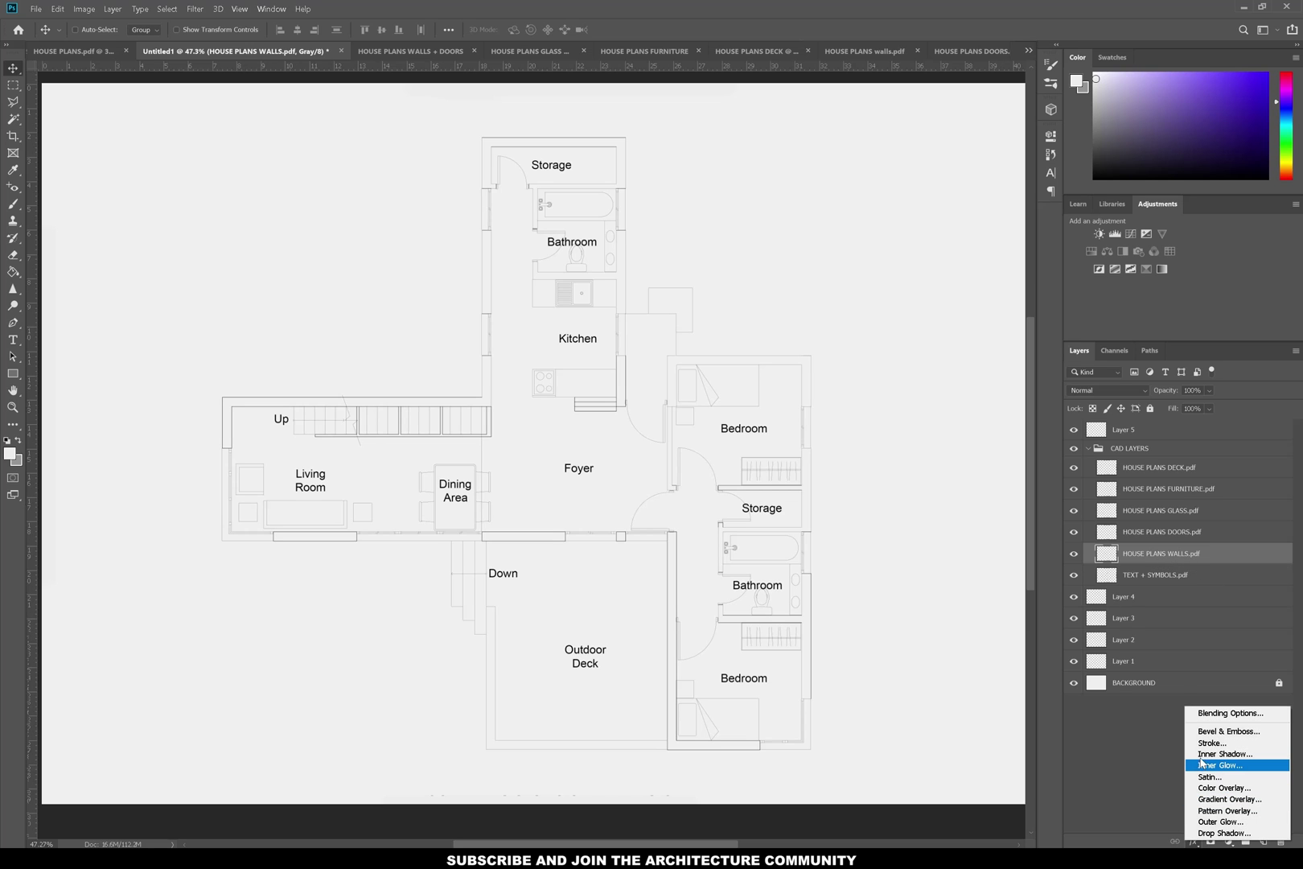
click(1204, 746)
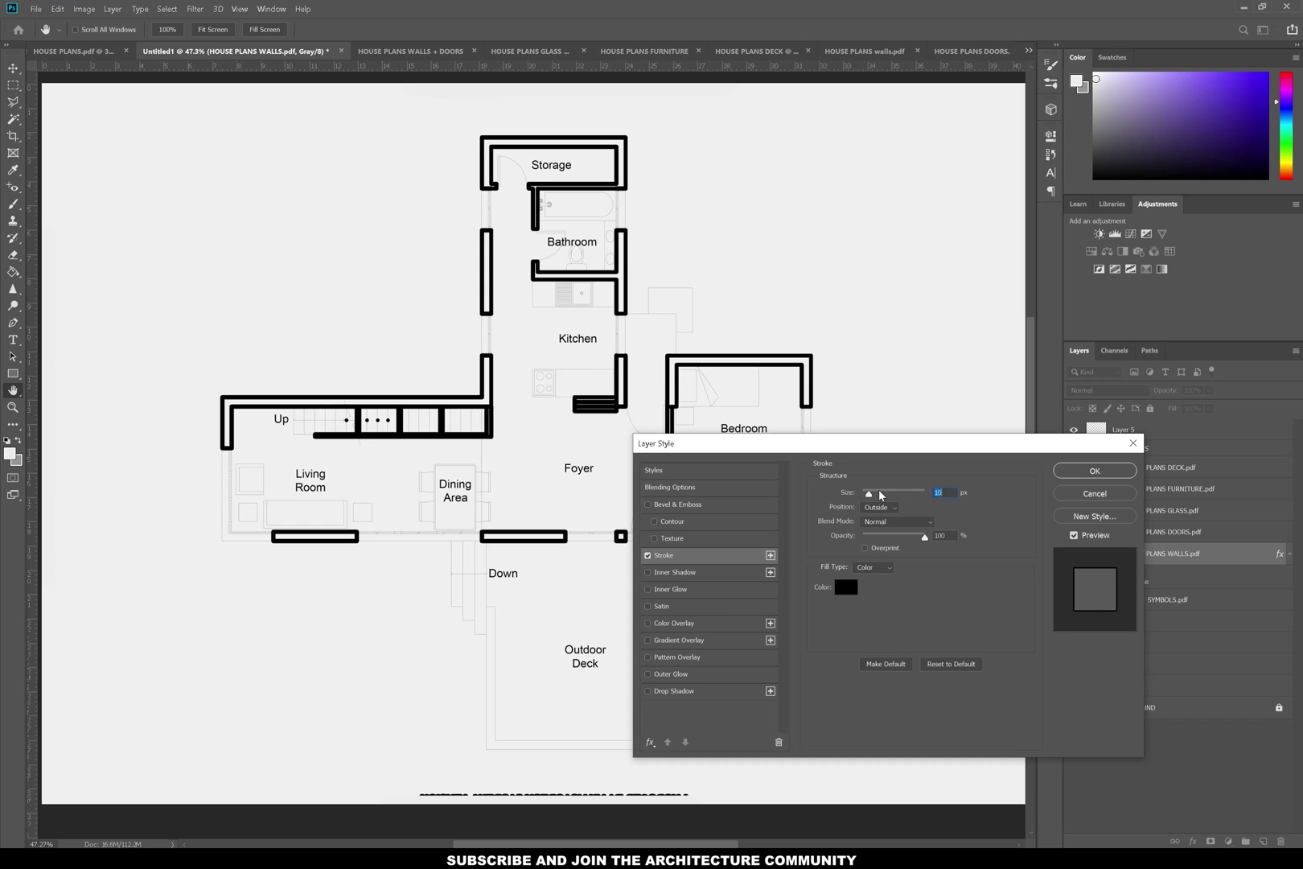
drag(868, 497, 865, 496)
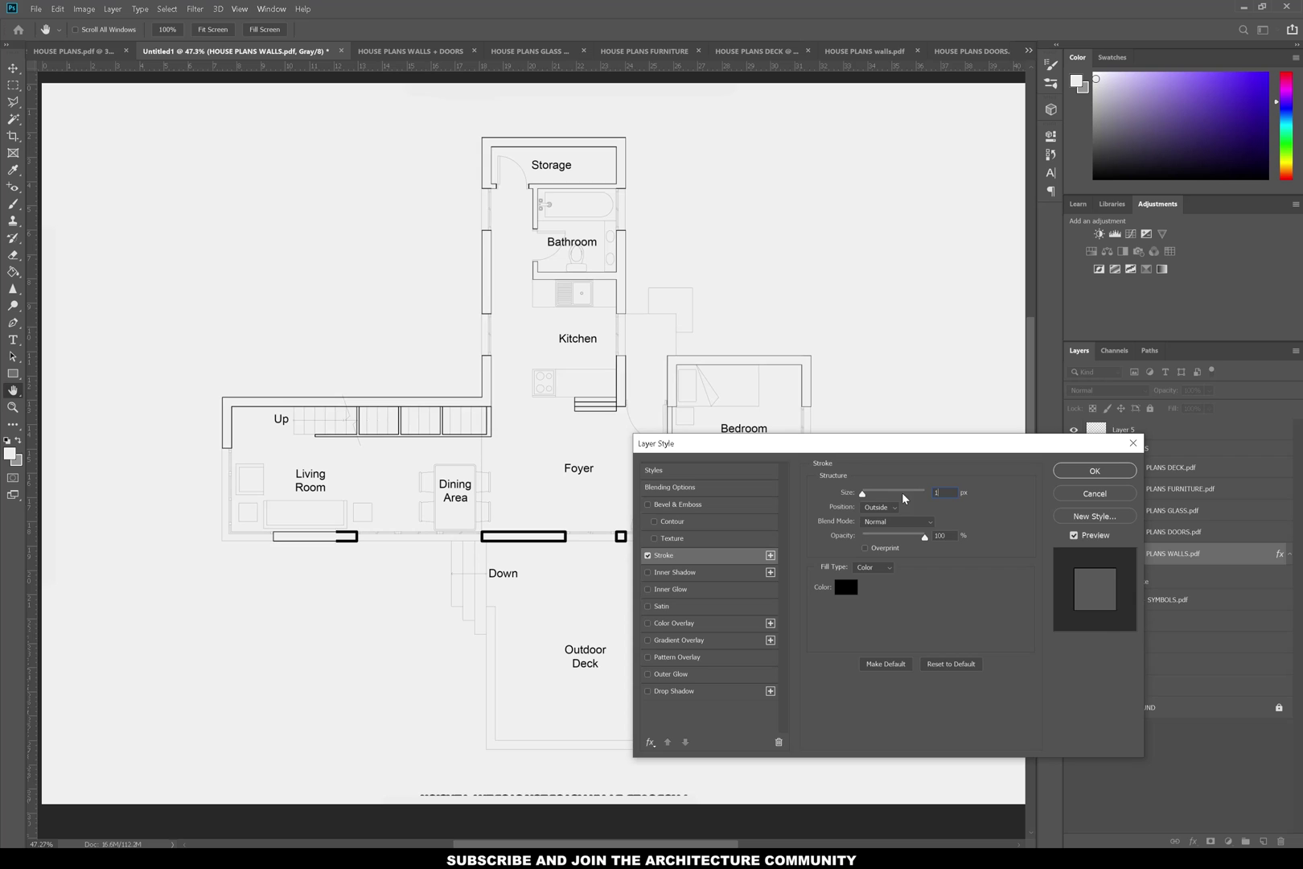
key(Return)
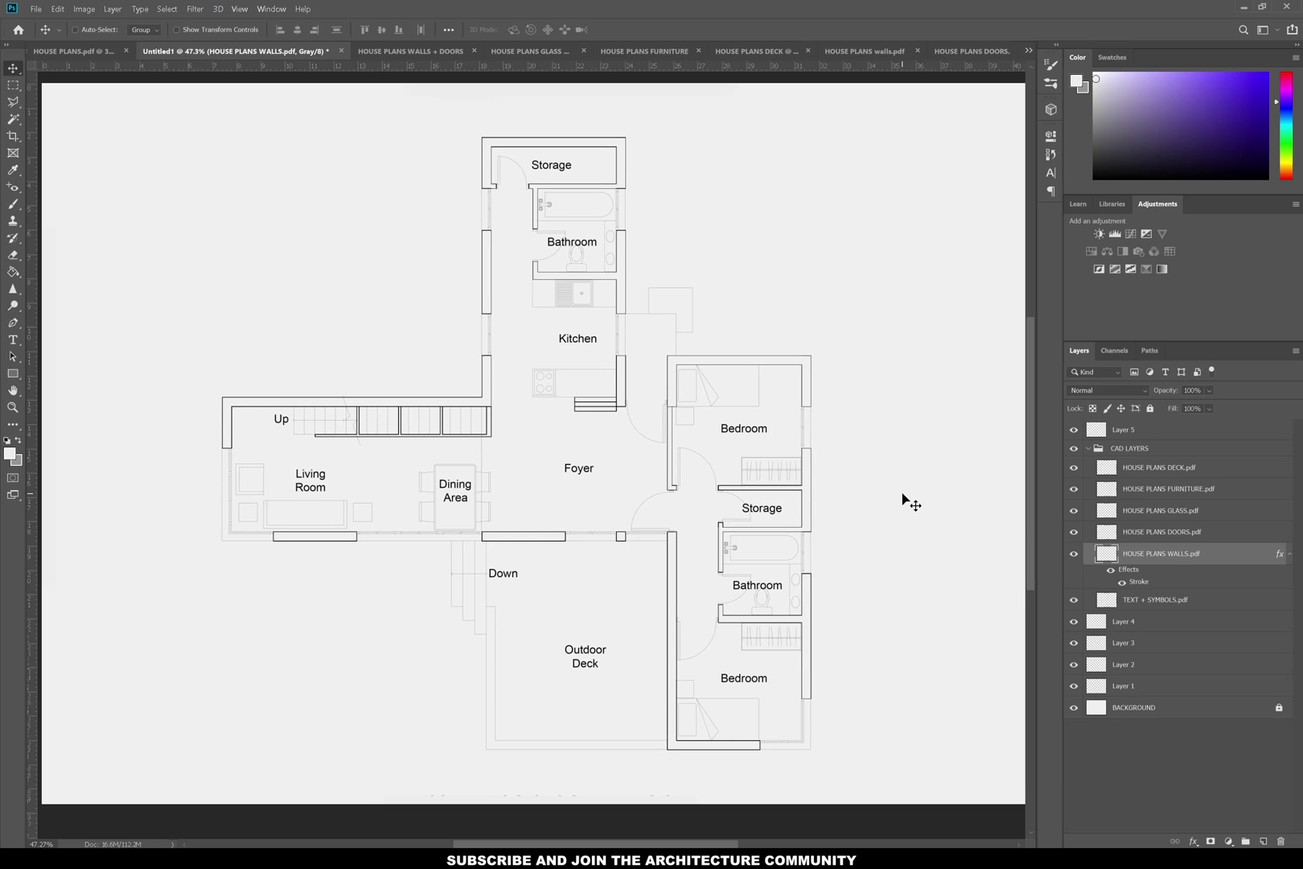